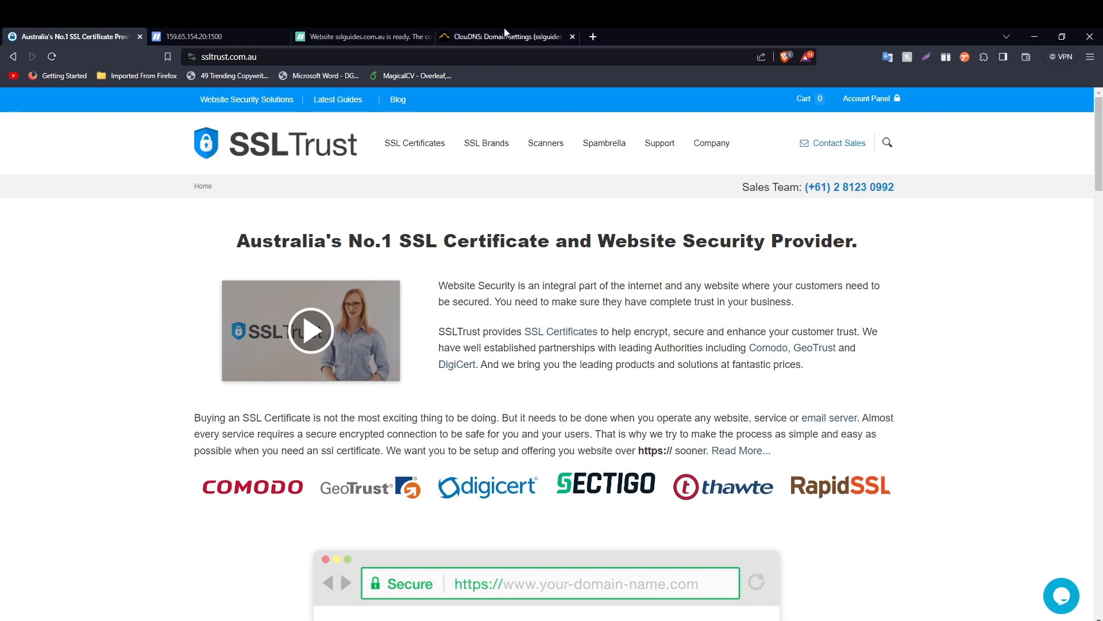
- Switch to the 159.65.154.20:1500 ispmanager dashboard tab
click(228, 31)
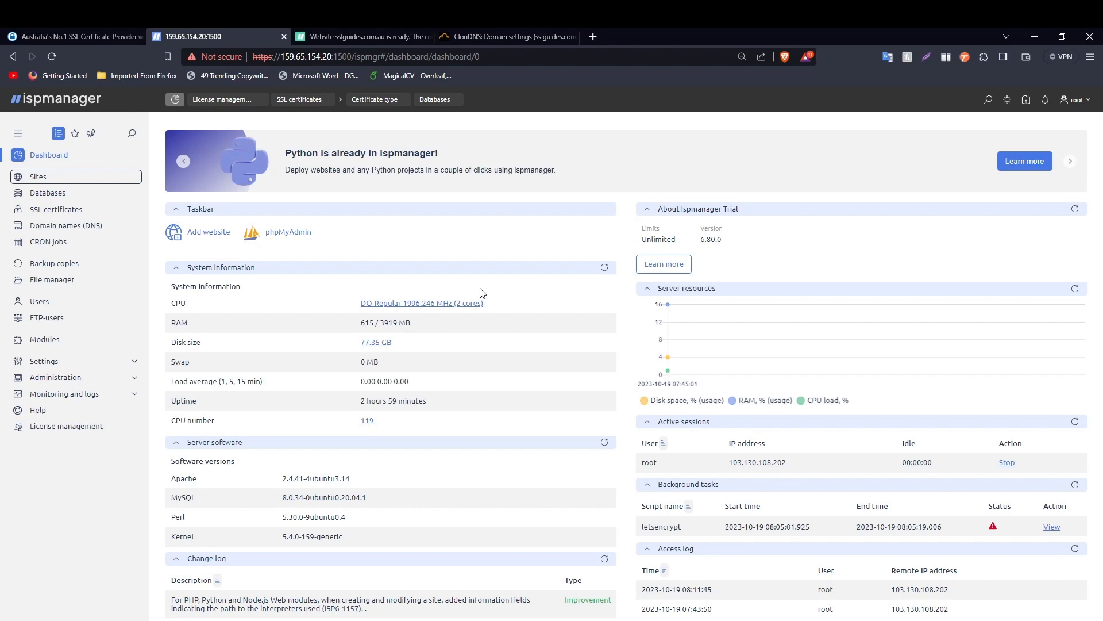
- Check that sslguides.com.au shows Not secure with an invalid certificate, then return to SSLTrust
click(365, 36)
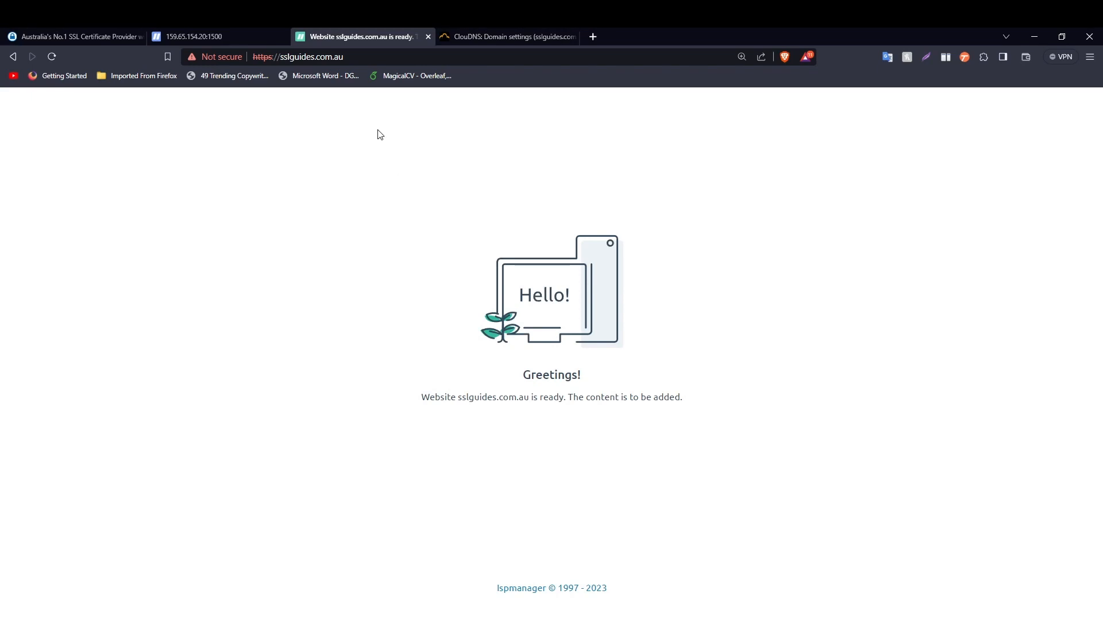
click(223, 58)
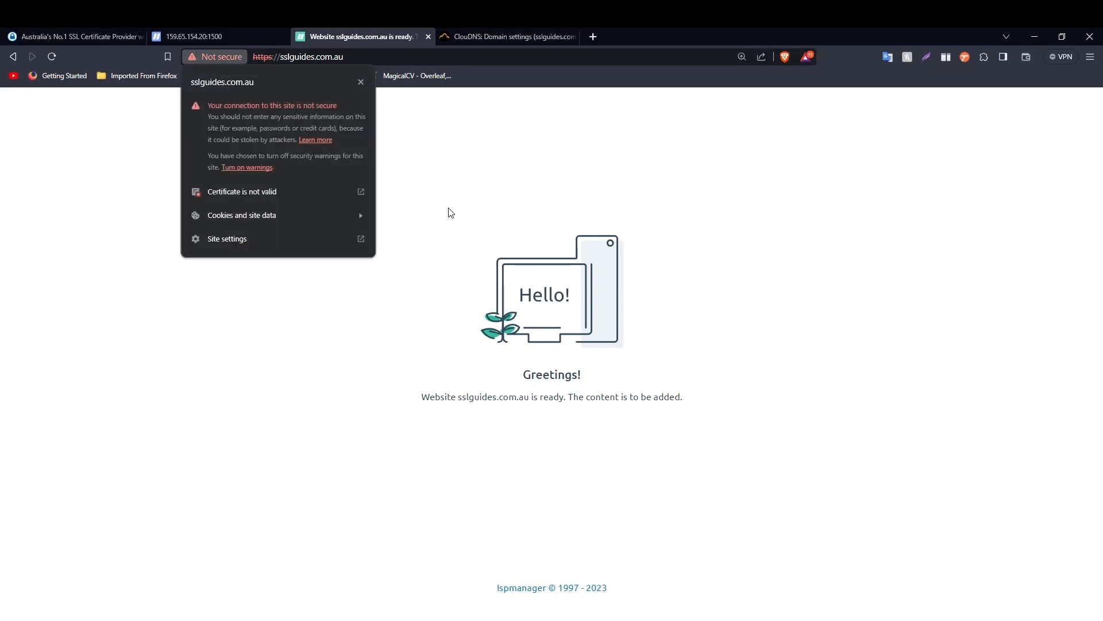
click(427, 240)
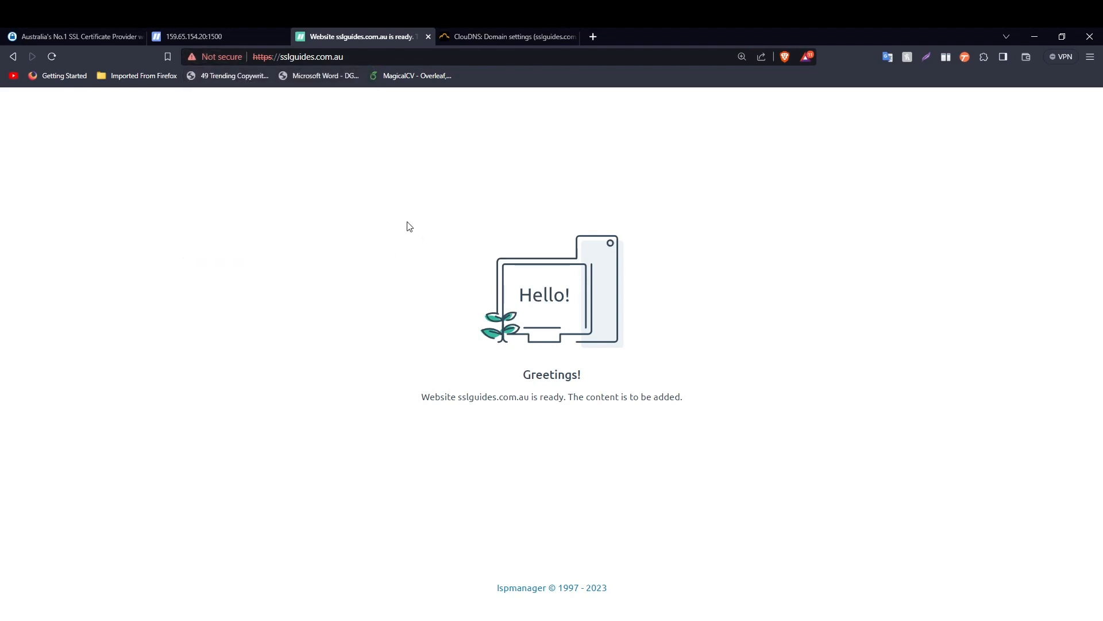
click(105, 34)
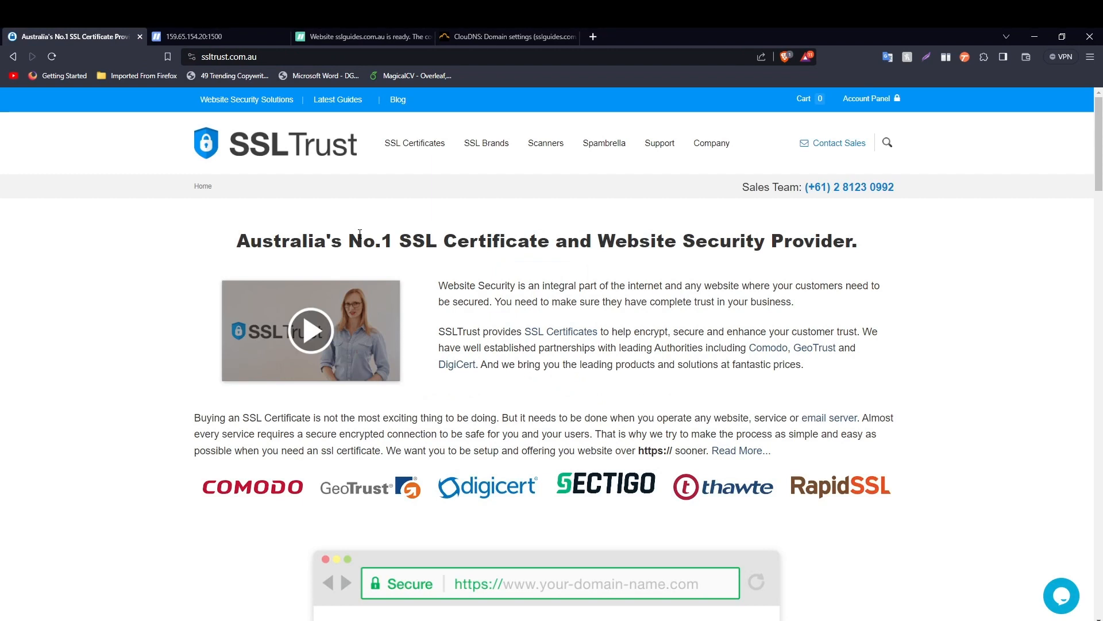
- Open CSR and Key Generator from the footer and scroll down to the CSR form fields
scroll(551, 194, down, 20)
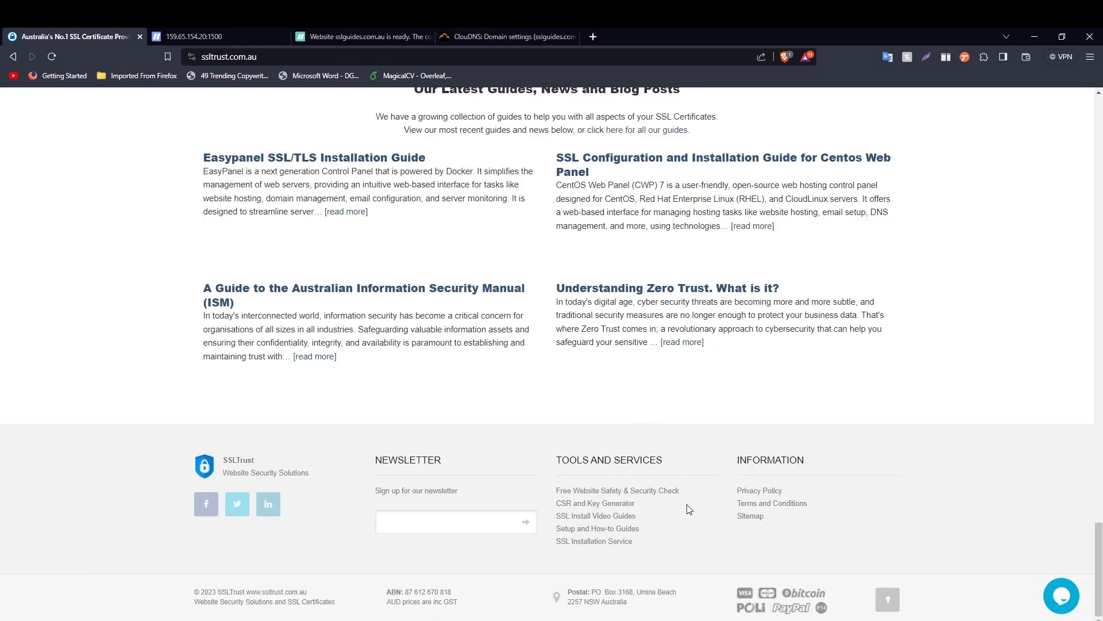
click(595, 509)
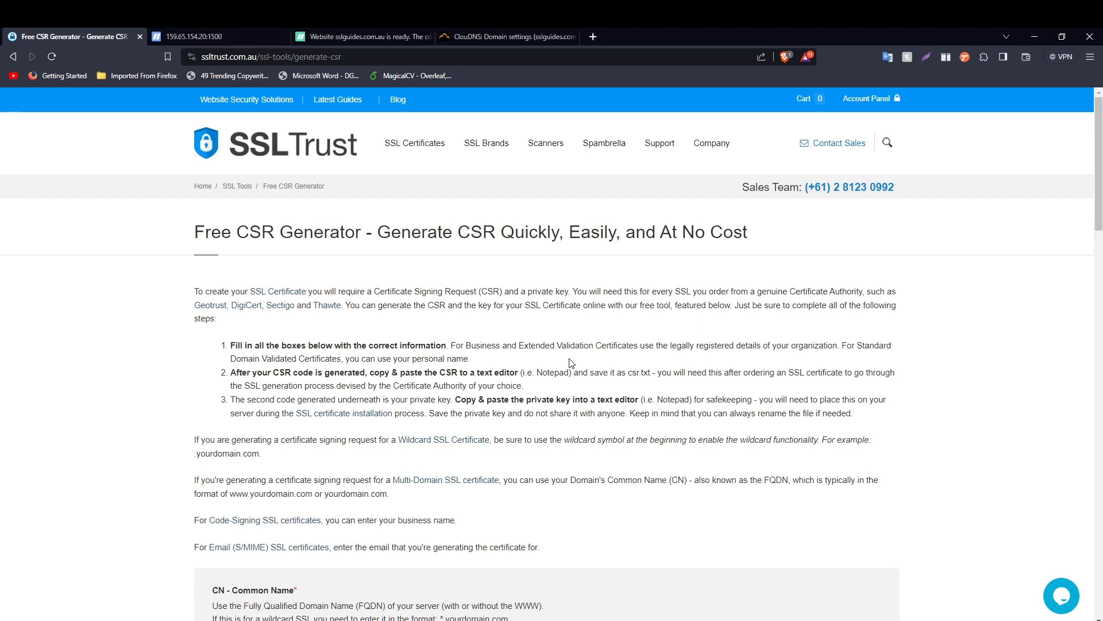
scroll(572, 363, down, 7)
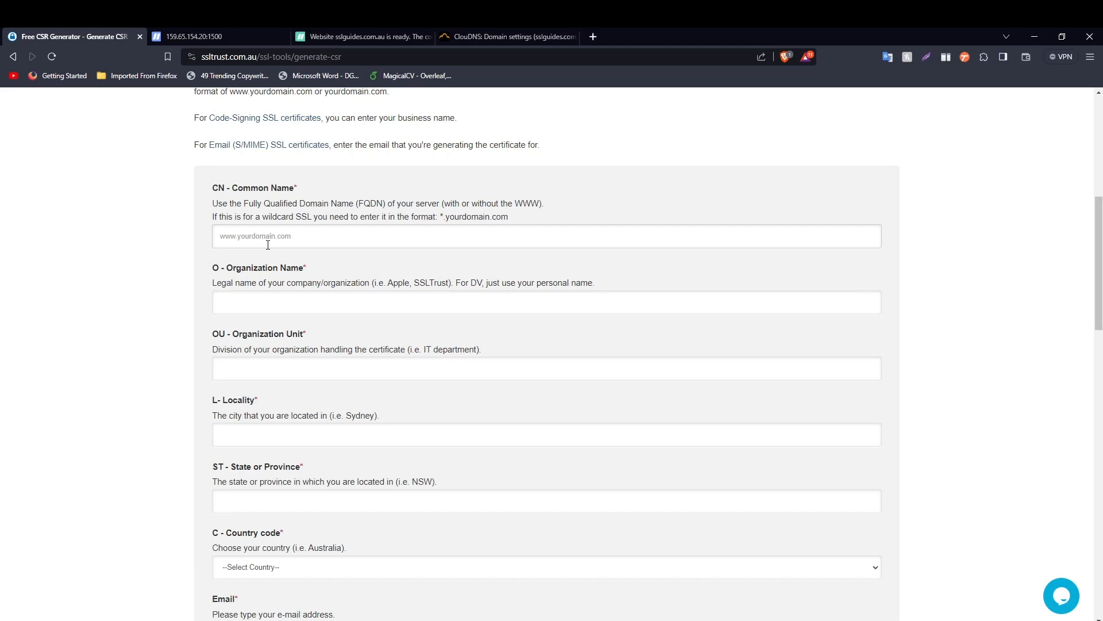
- Enter Common Name sslguides.com.au, Organization SSLGuides and Organization Unit IT
click(265, 241)
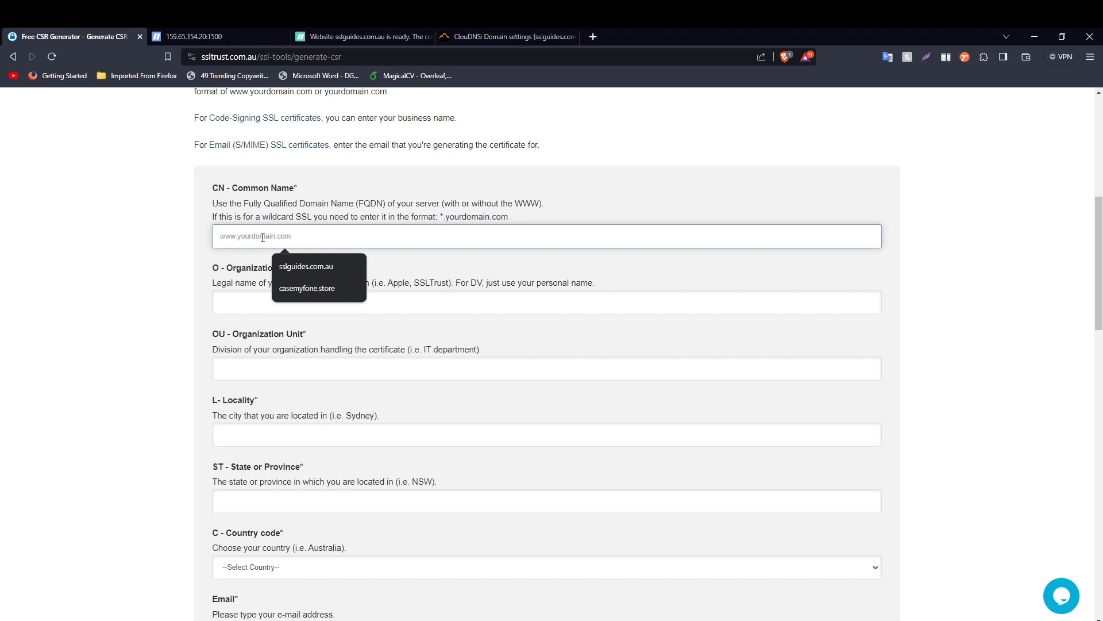
text(sslguides)
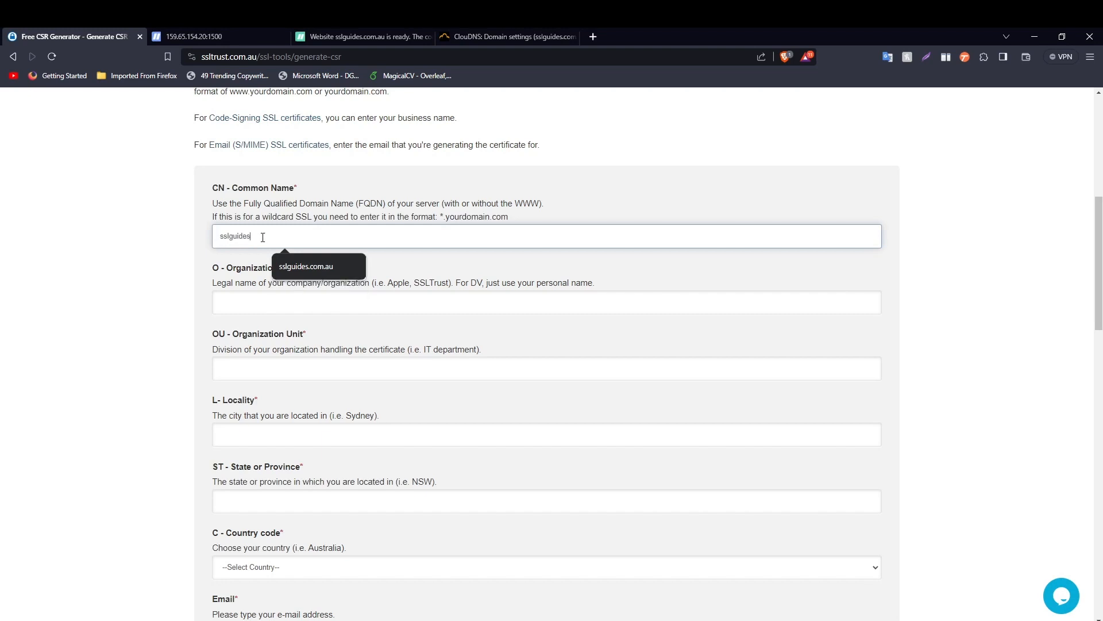
text(.com.au)
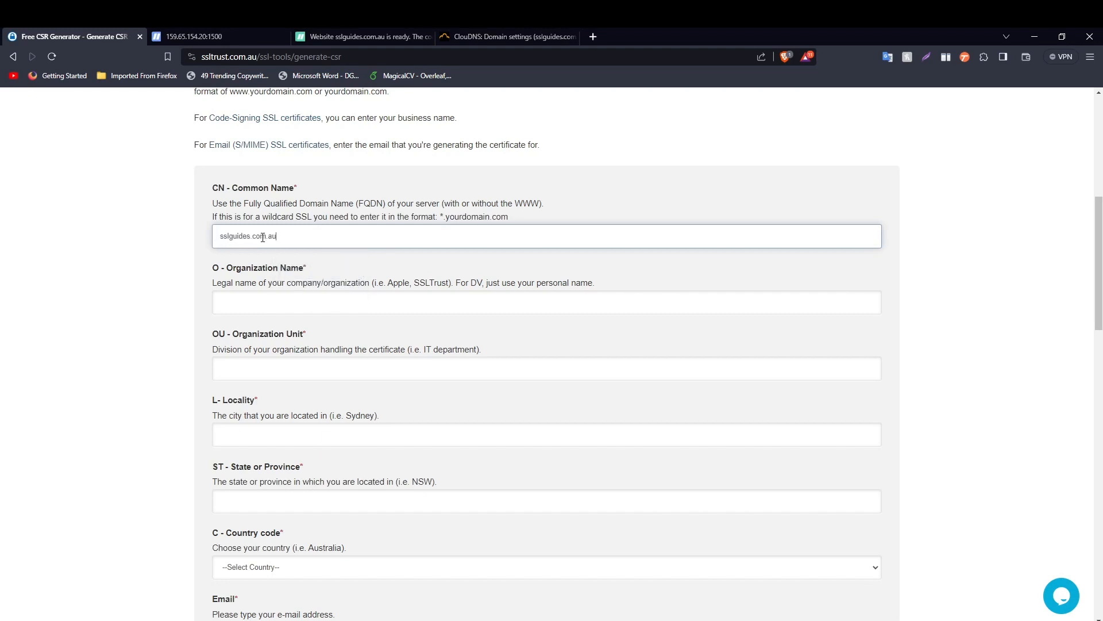
scroll(289, 226, down, 2)
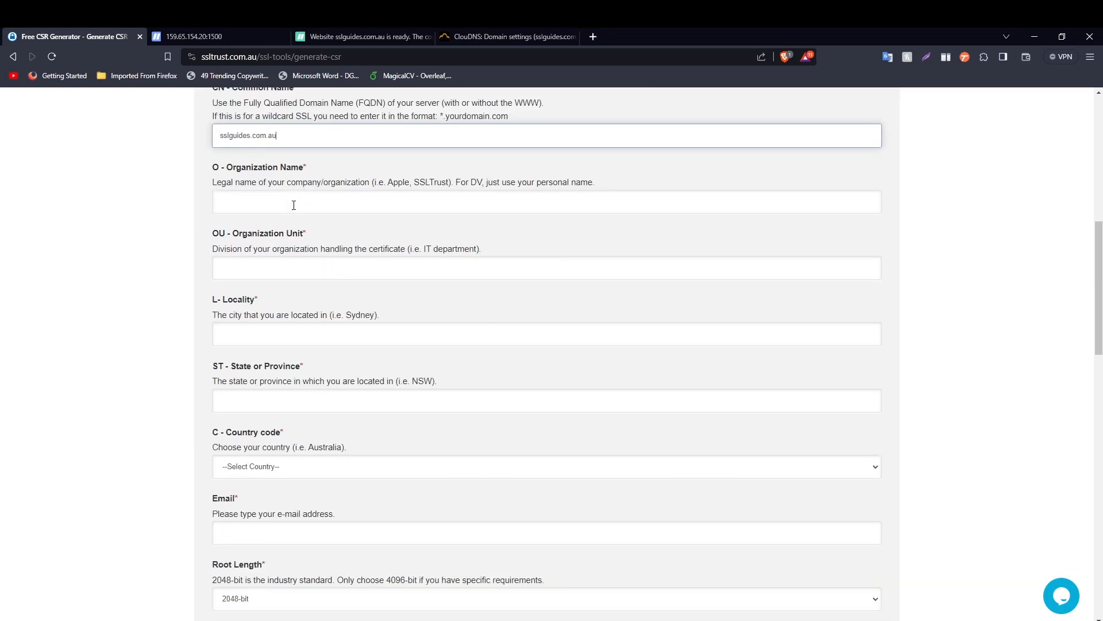
click(293, 206)
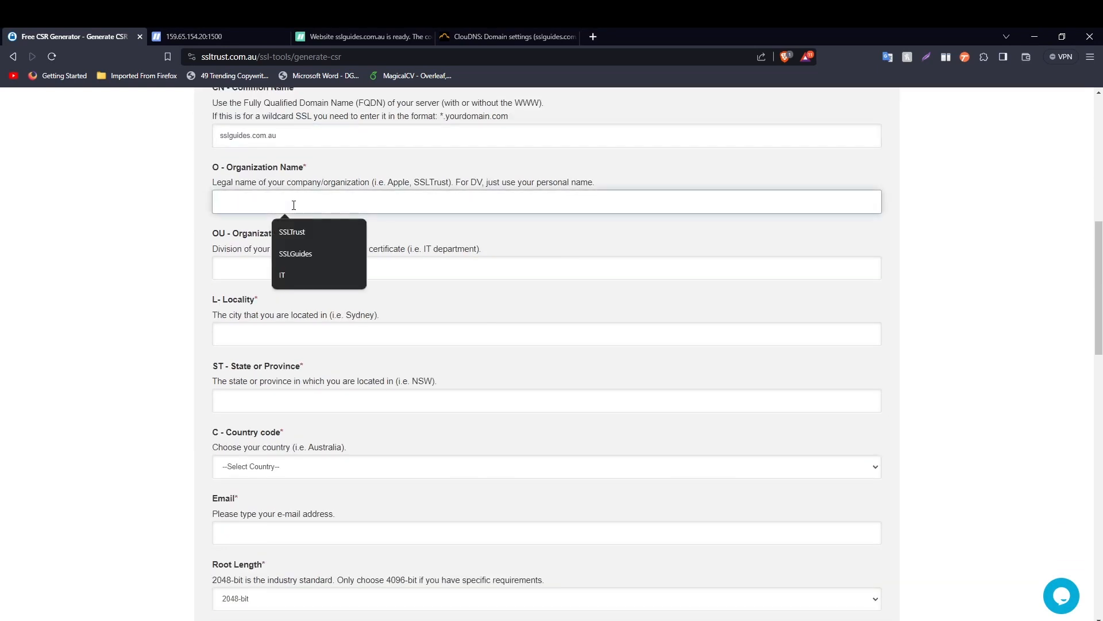
text(SSLGuides)
click(296, 253)
scroll(172, 246, down, 2)
click(279, 172)
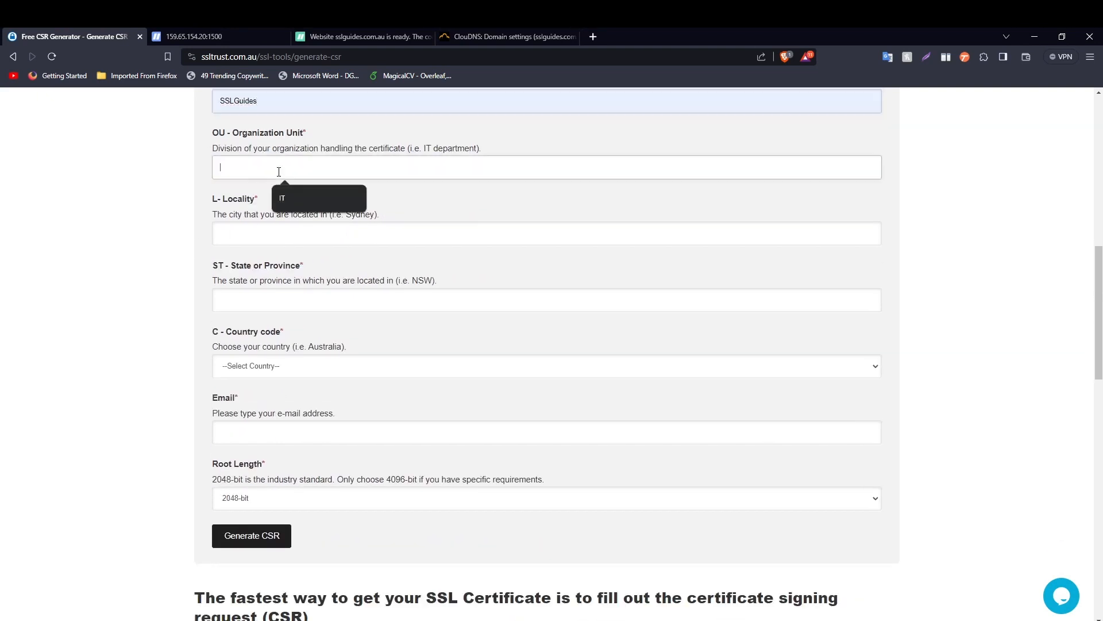
text(I)
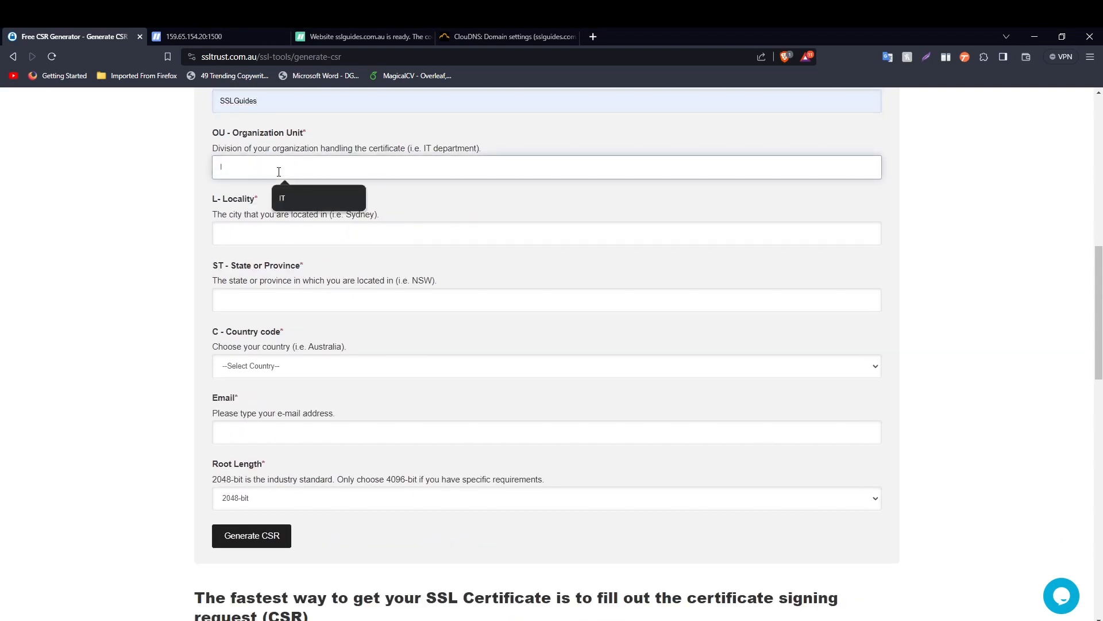
text(T)
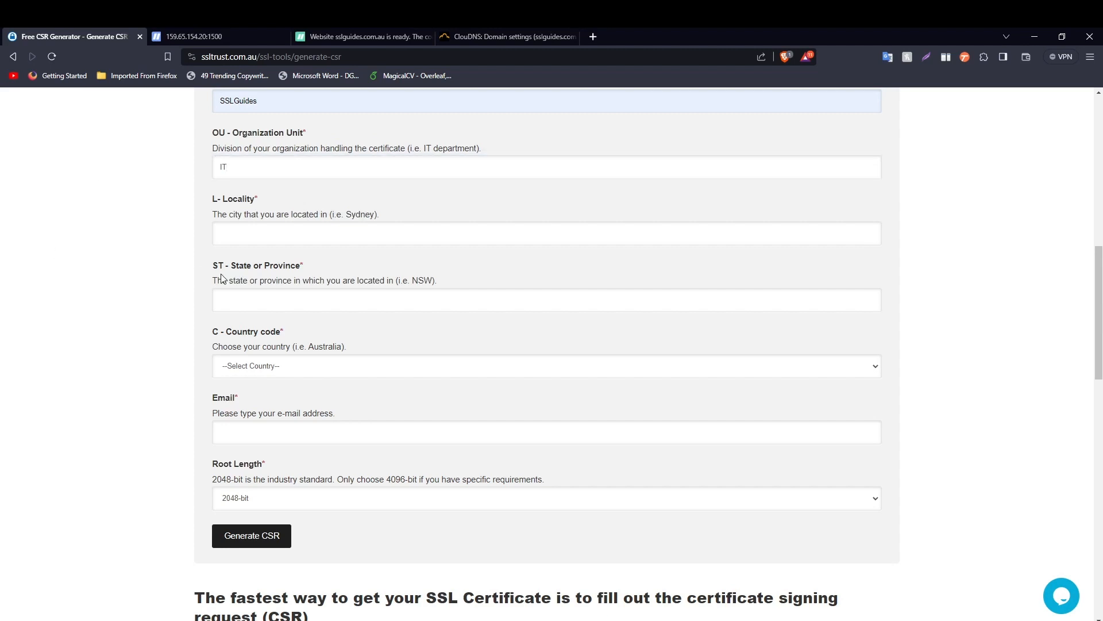
- Set locality Sydney, state NSW and country Australia
click(306, 238)
text(Sy)
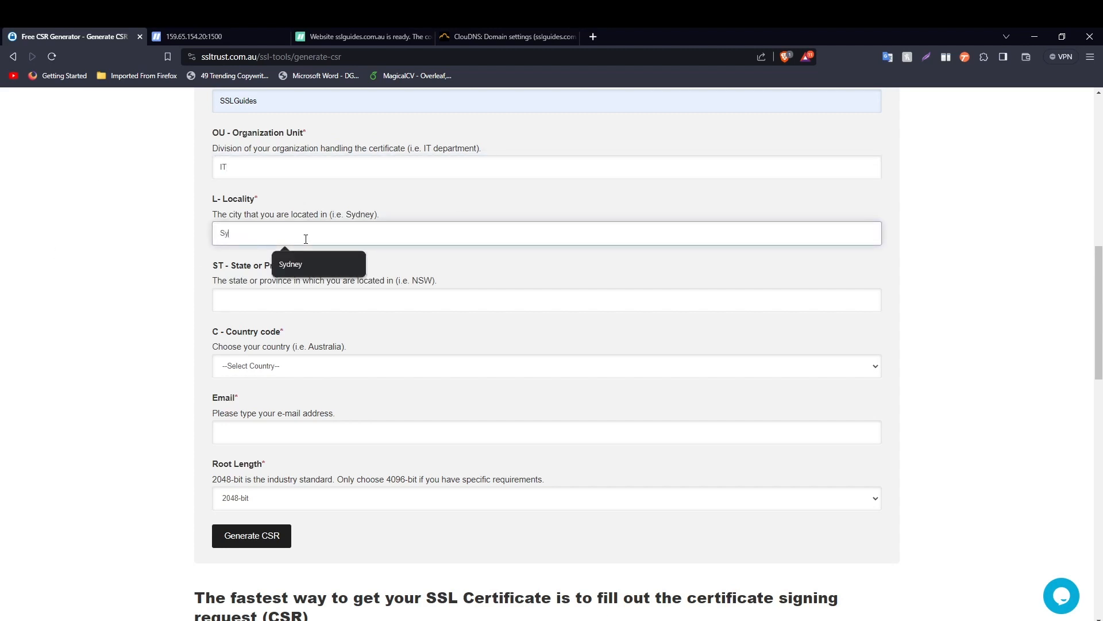
text(dney)
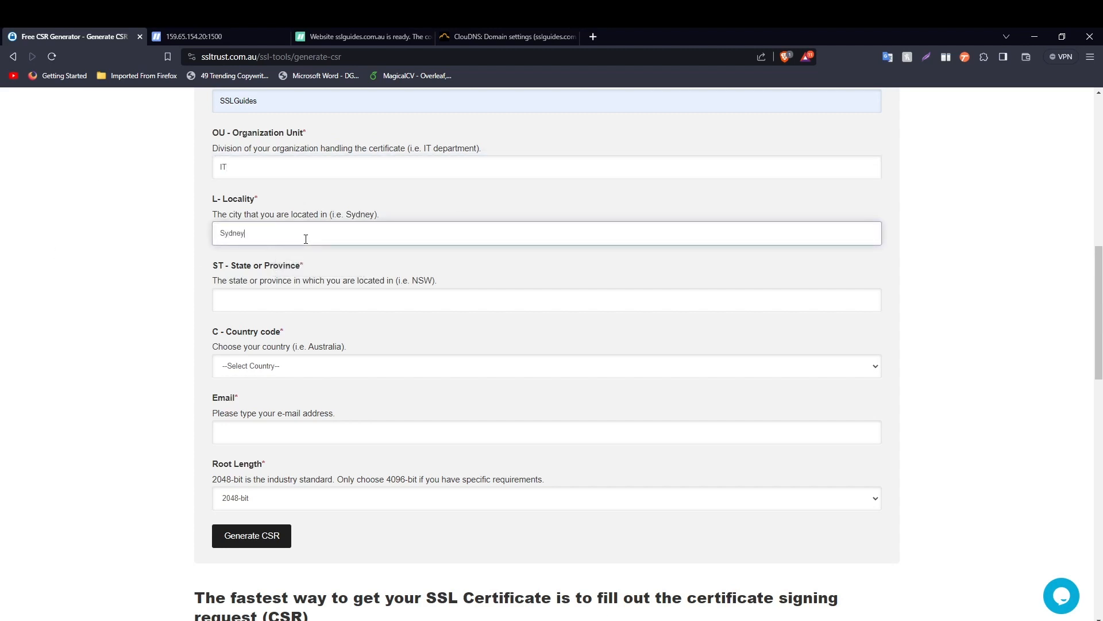
click(303, 300)
text(NSW)
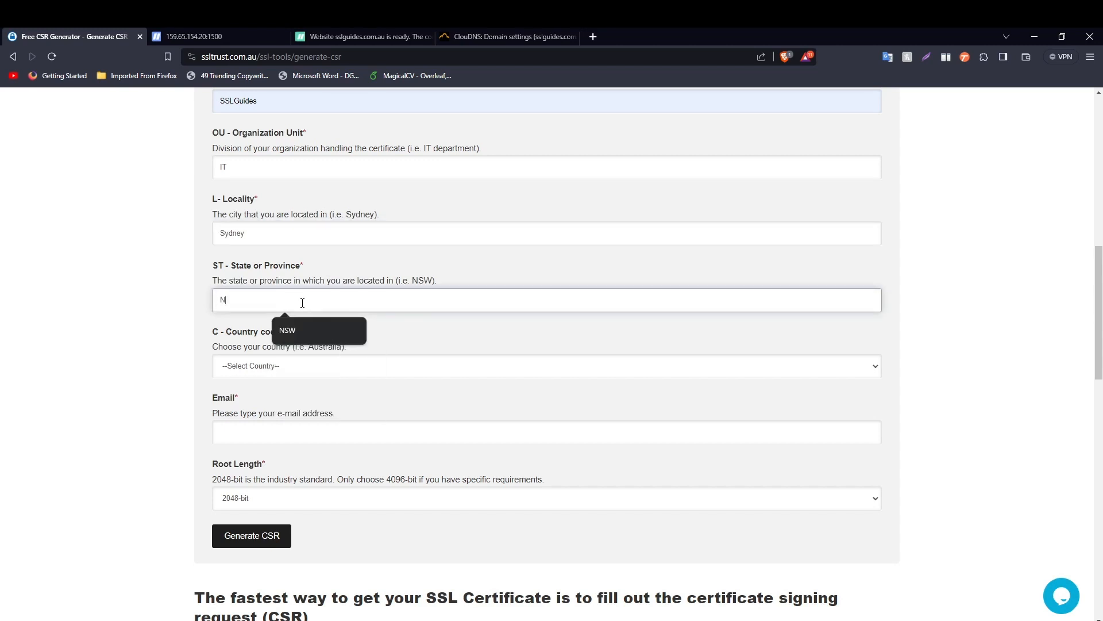
click(233, 365)
click(282, 425)
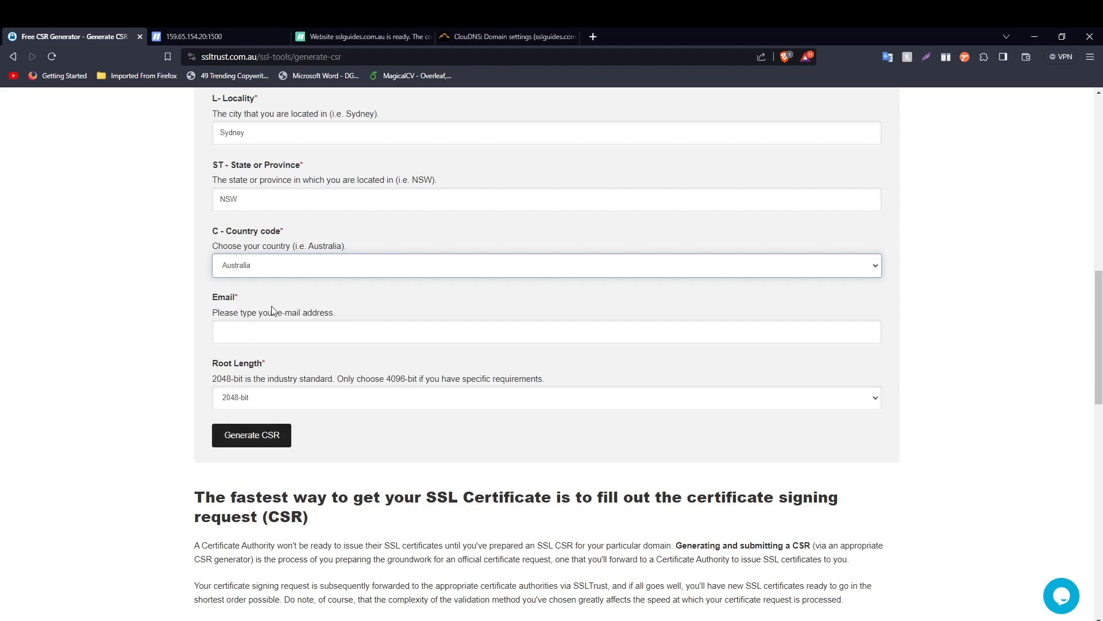
- Fill in the contact e-mail and generate the CSR and private key
click(275, 336)
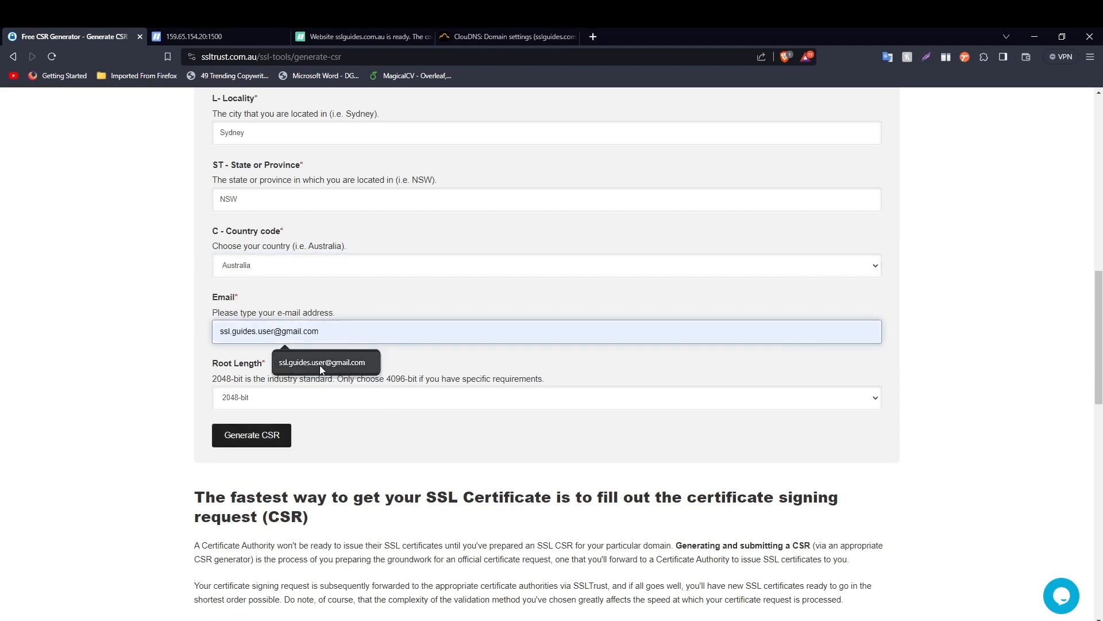
click(321, 362)
scroll(269, 371, down, 2)
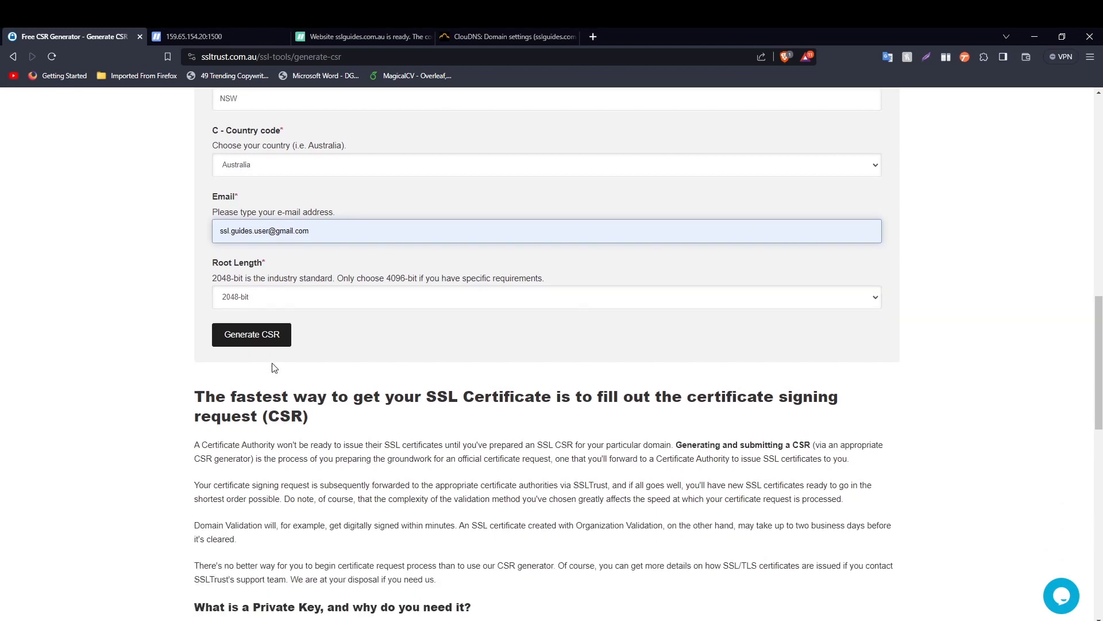
scroll(274, 368, up, 4)
scroll(280, 373, down, 2)
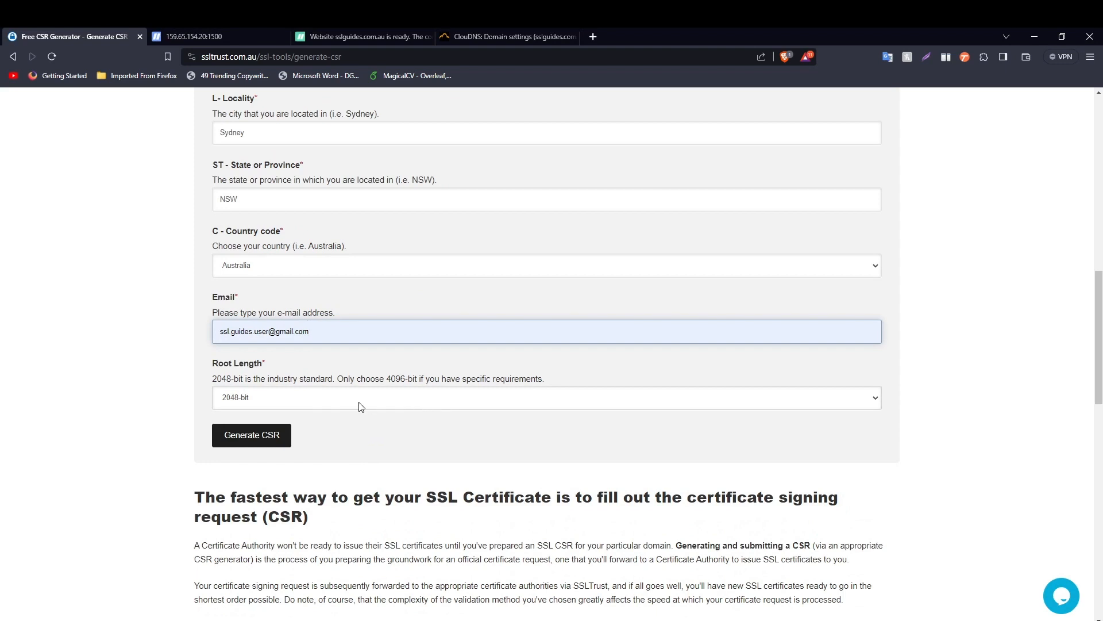
click(273, 441)
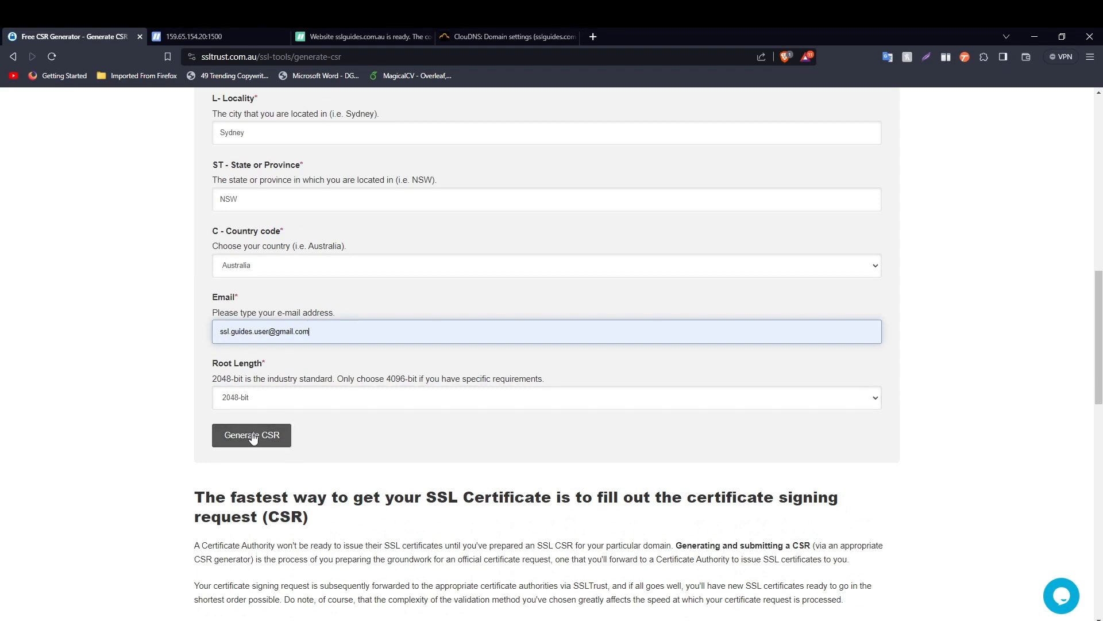
- Review the generated private key and CSR text in the generator tab
drag(1101, 240, 1102, 303)
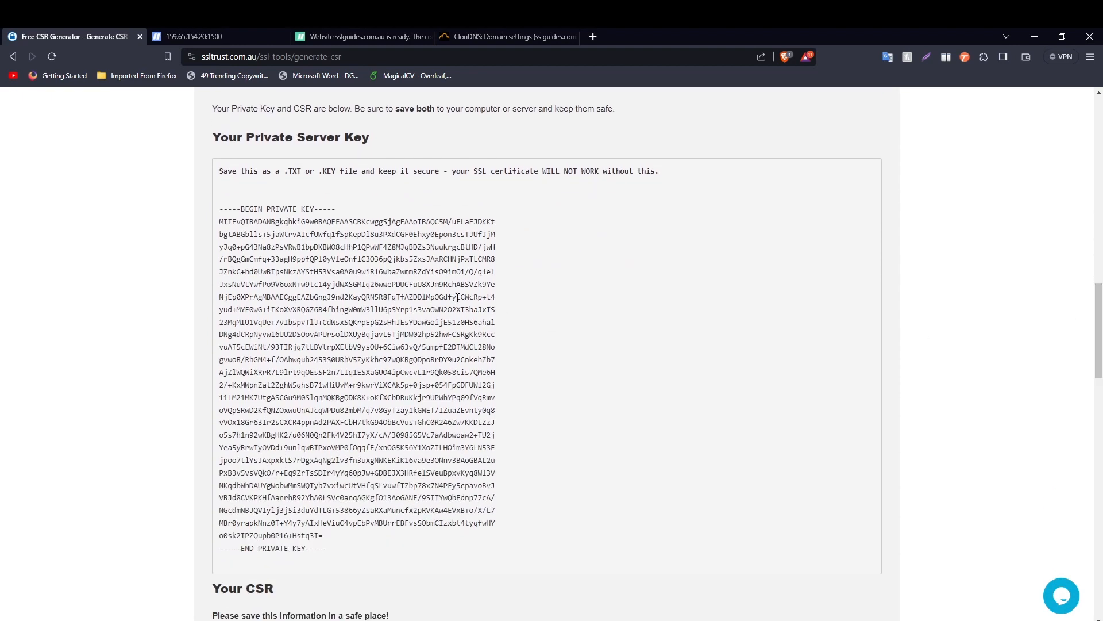
scroll(325, 470, down, 7)
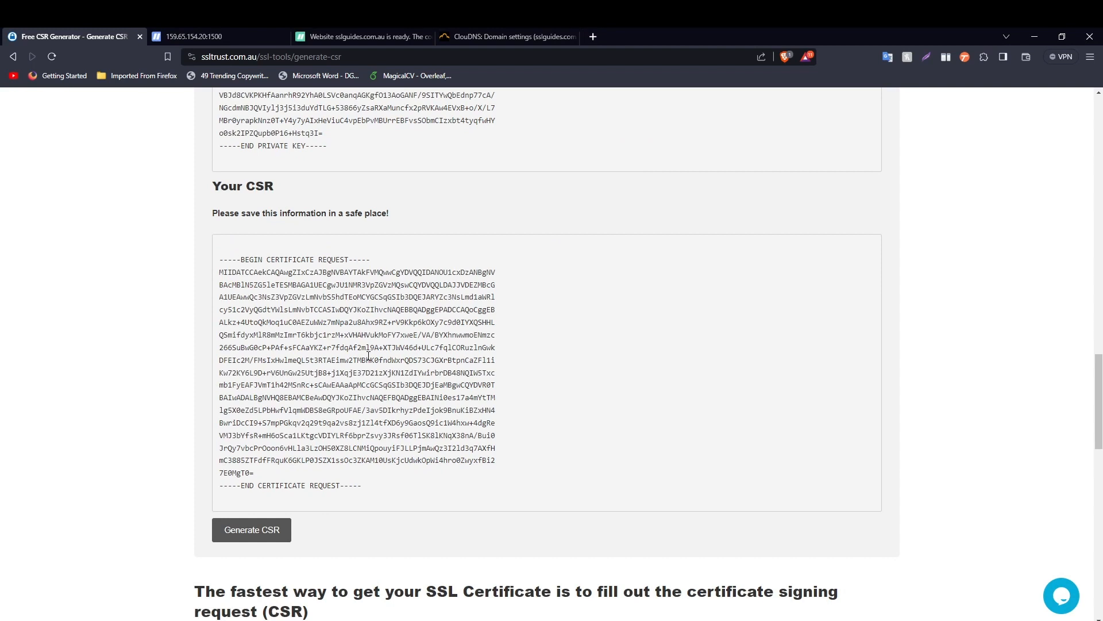
drag(365, 487, 219, 263)
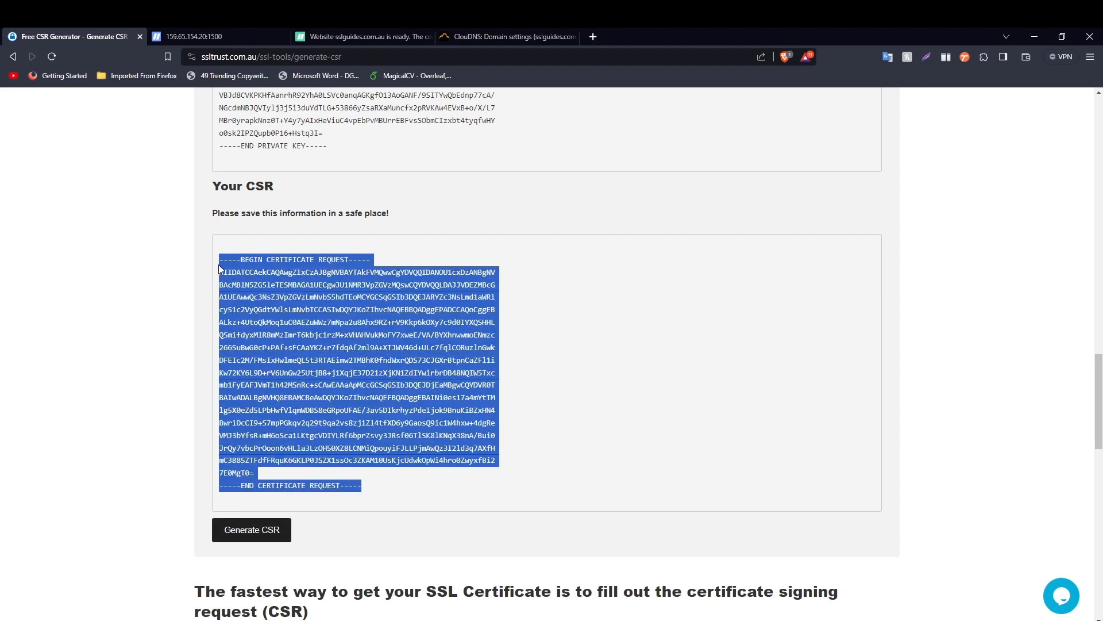
click(112, 296)
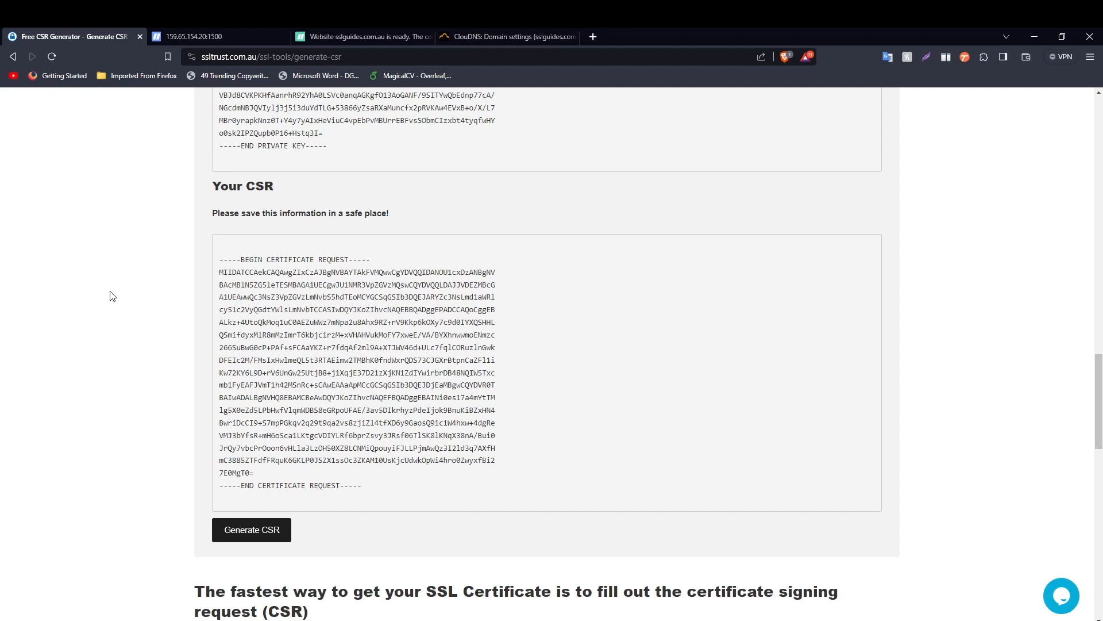
scroll(125, 301, up, 5)
drag(341, 435, 220, 303)
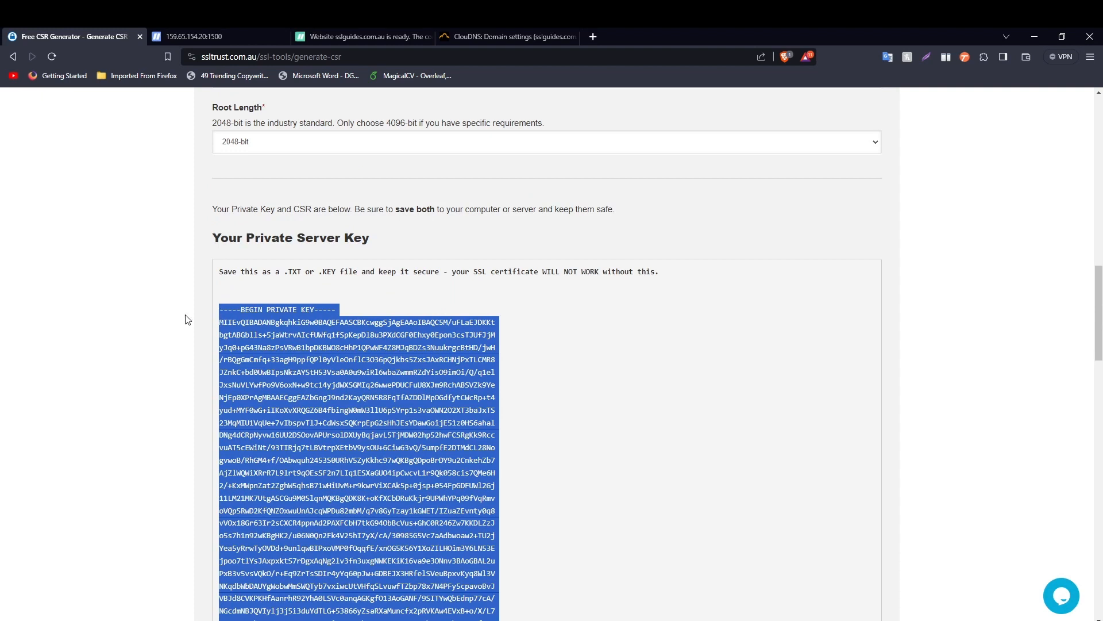
click(185, 320)
drag(1099, 297, 1100, 287)
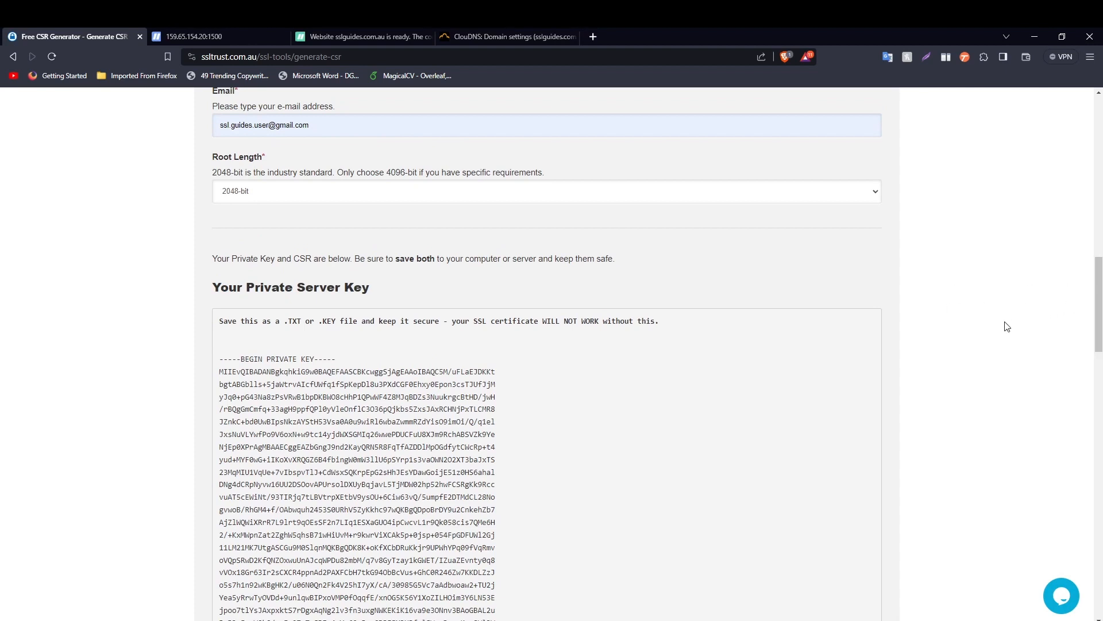
scroll(1004, 327, down, 2)
scroll(1005, 327, down, 6)
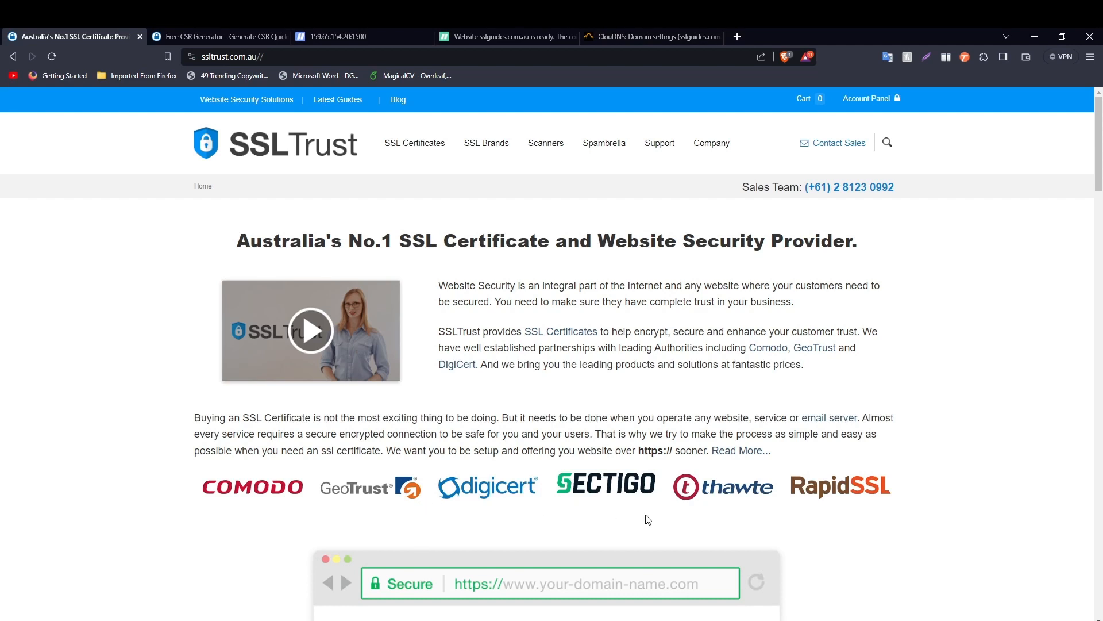
scroll(1100, 172, down, 1)
drag(1100, 172, 1100, 253)
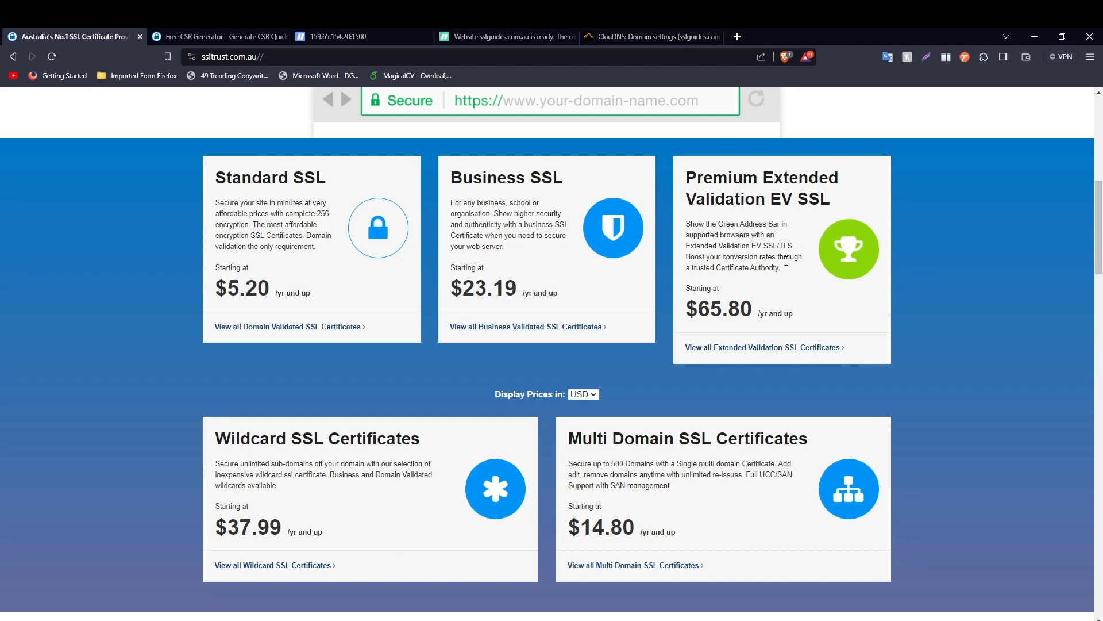
scroll(452, 275, down, 2)
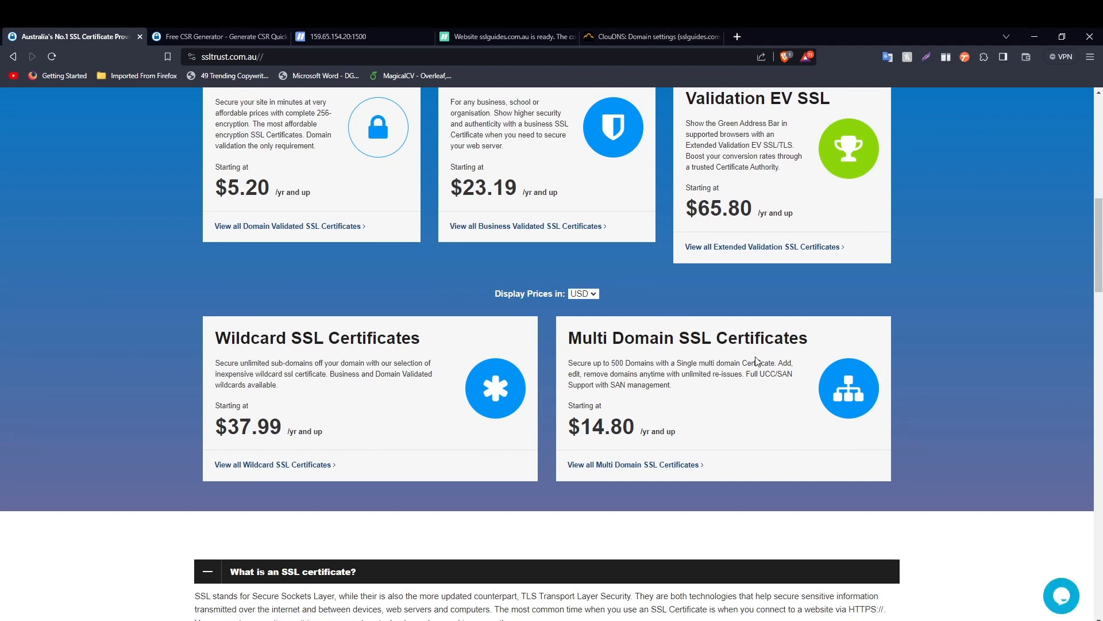
scroll(762, 359, down, 2)
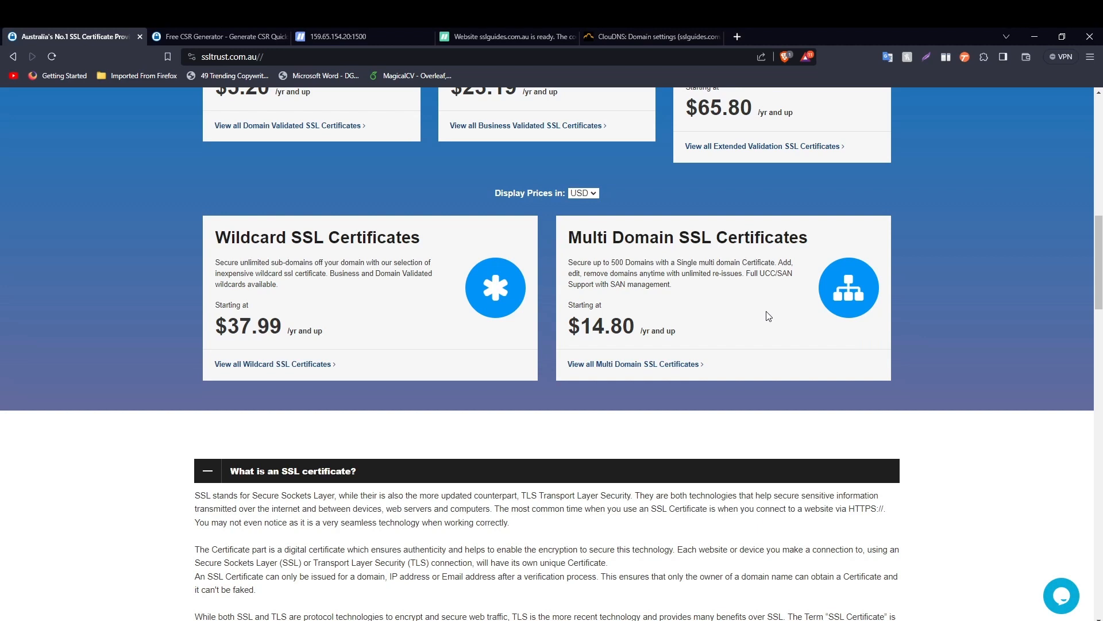
drag(1098, 307, 1098, 195)
scroll(852, 276, up, 1)
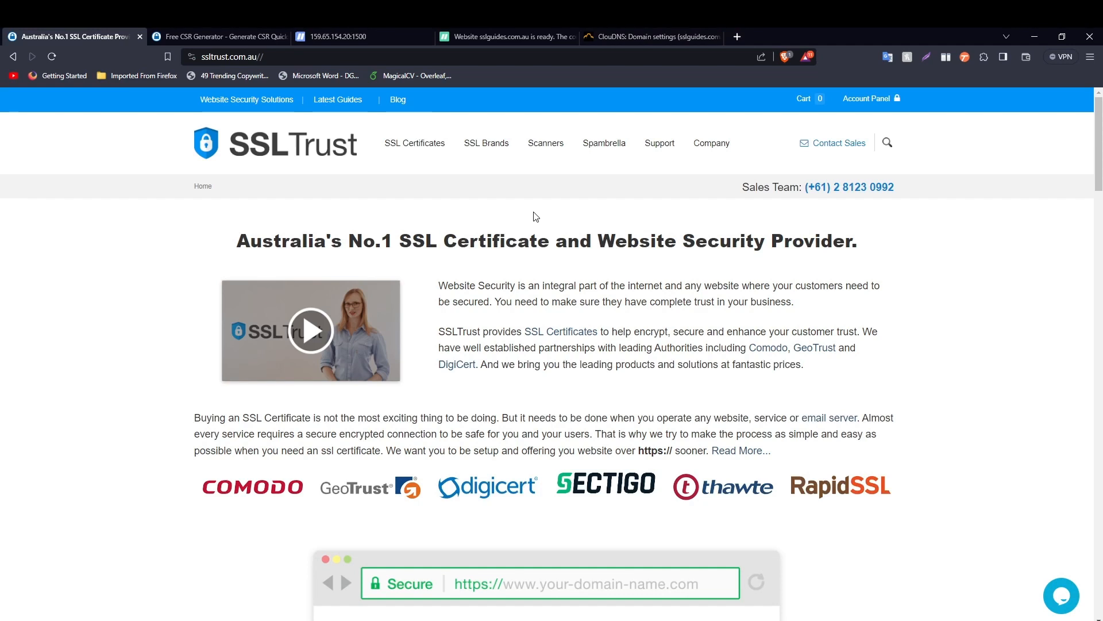
- Pick Comodo PositiveSSL under Standard SSL Certificates and buy the 1-year plan at $9.83
mouse_move(428, 146)
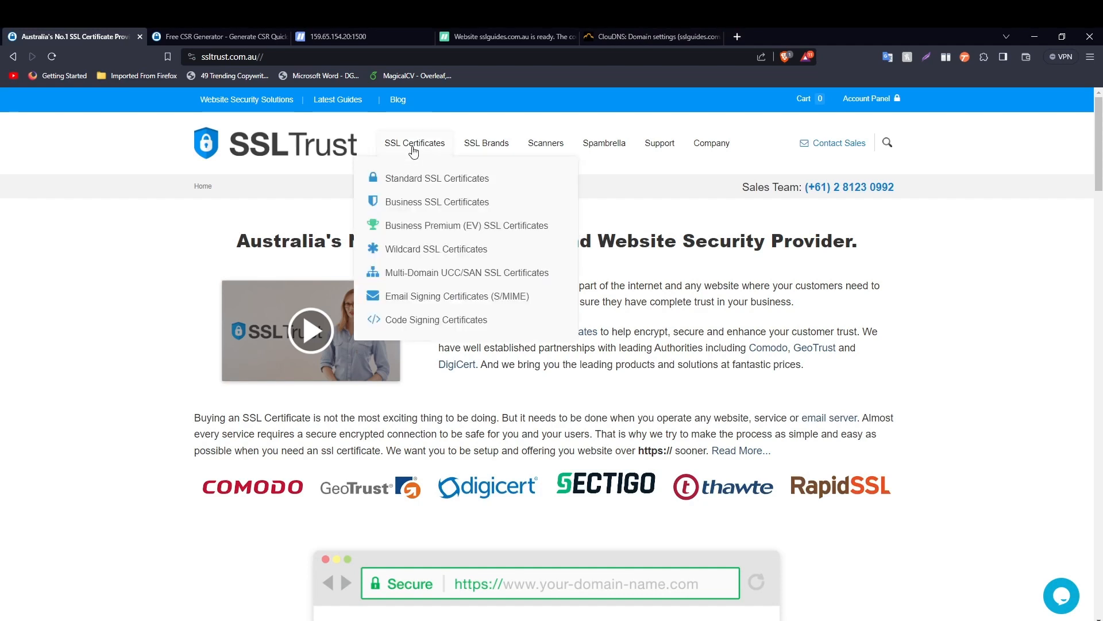
click(423, 179)
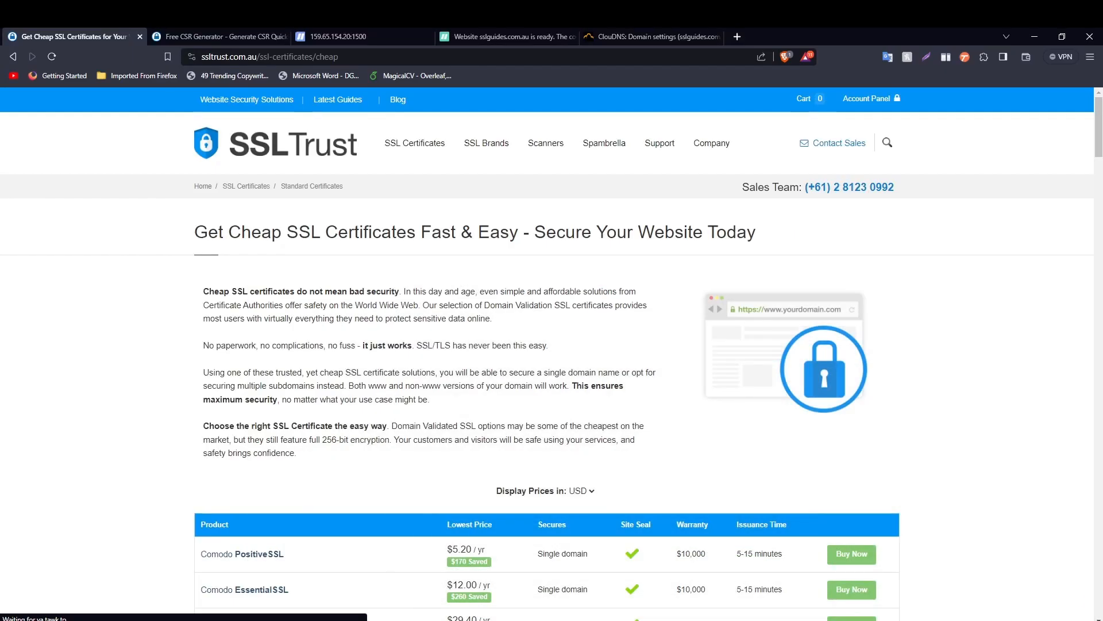
scroll(531, 232, down, 2)
scroll(531, 232, down, 4)
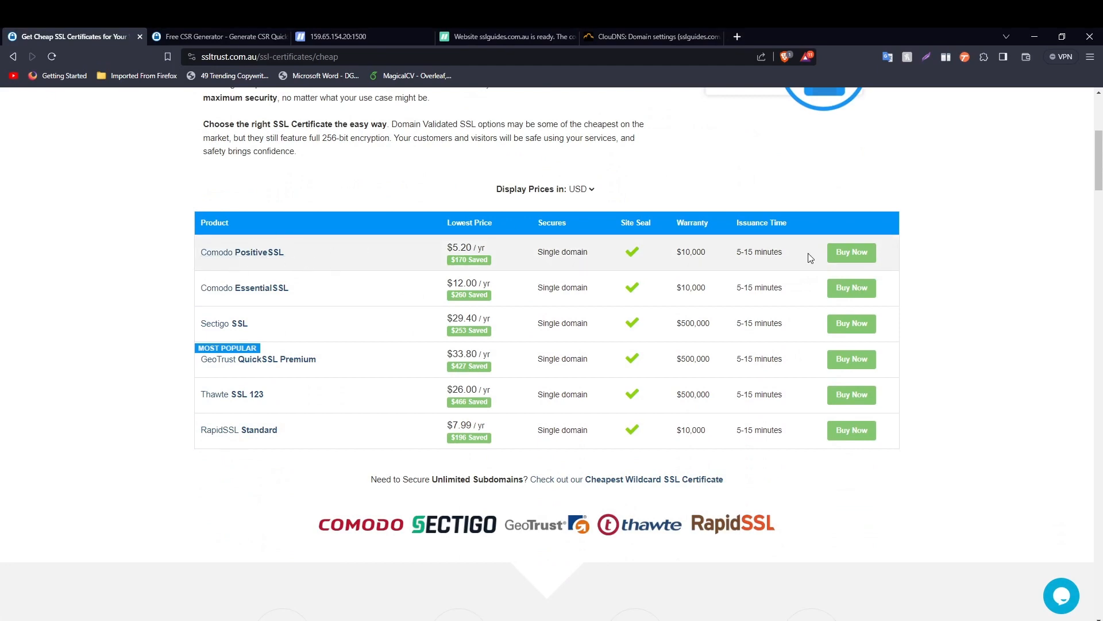
click(852, 252)
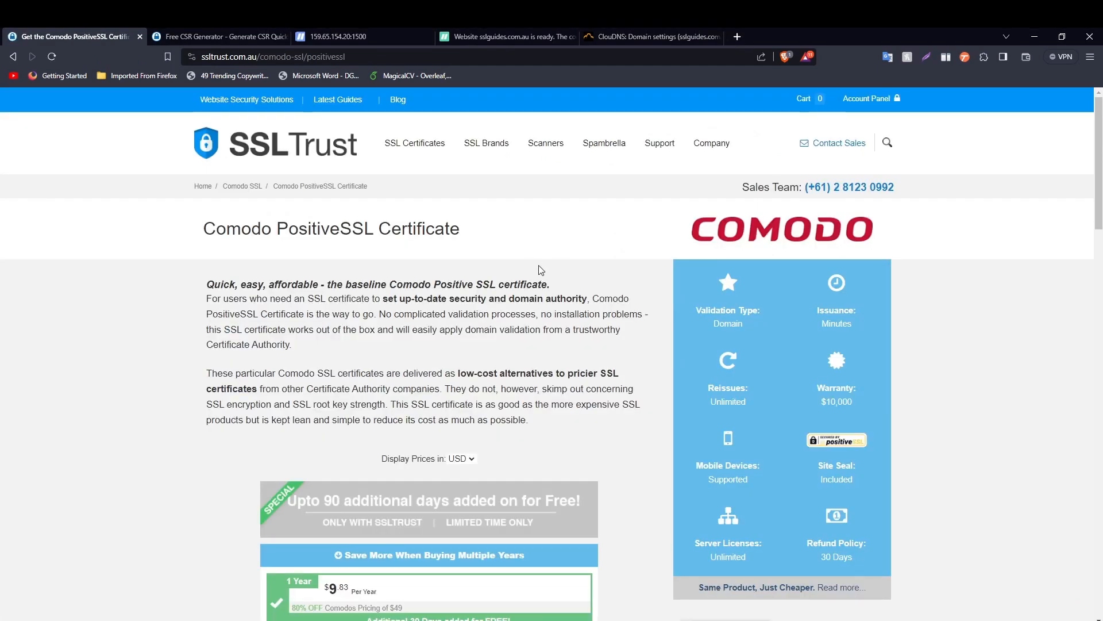
drag(1100, 151, 1100, 232)
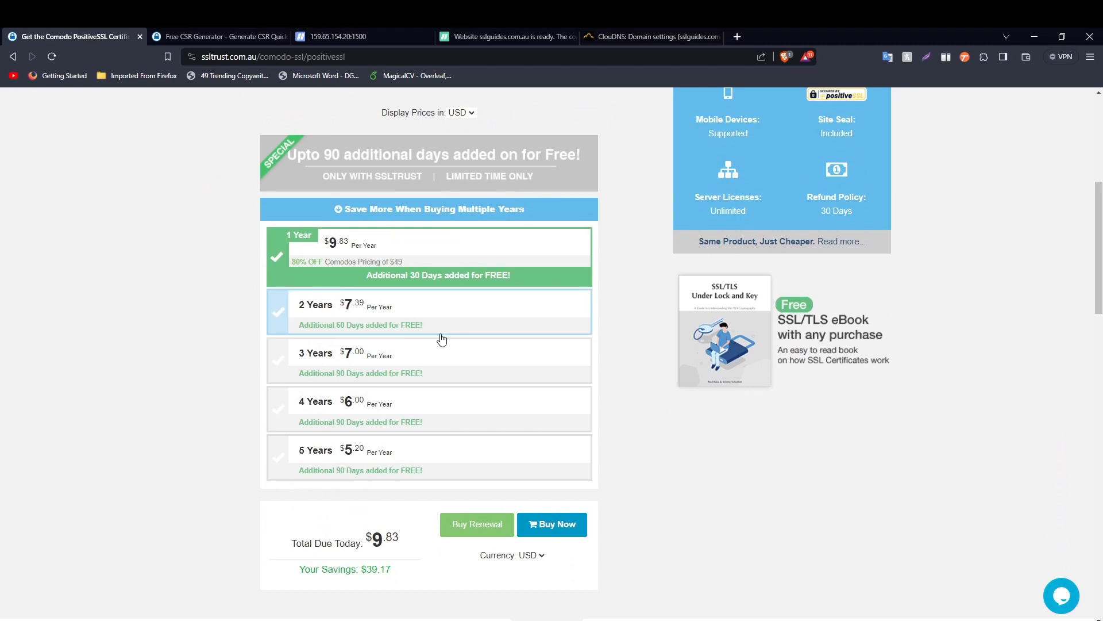
scroll(446, 342, down, 2)
click(537, 425)
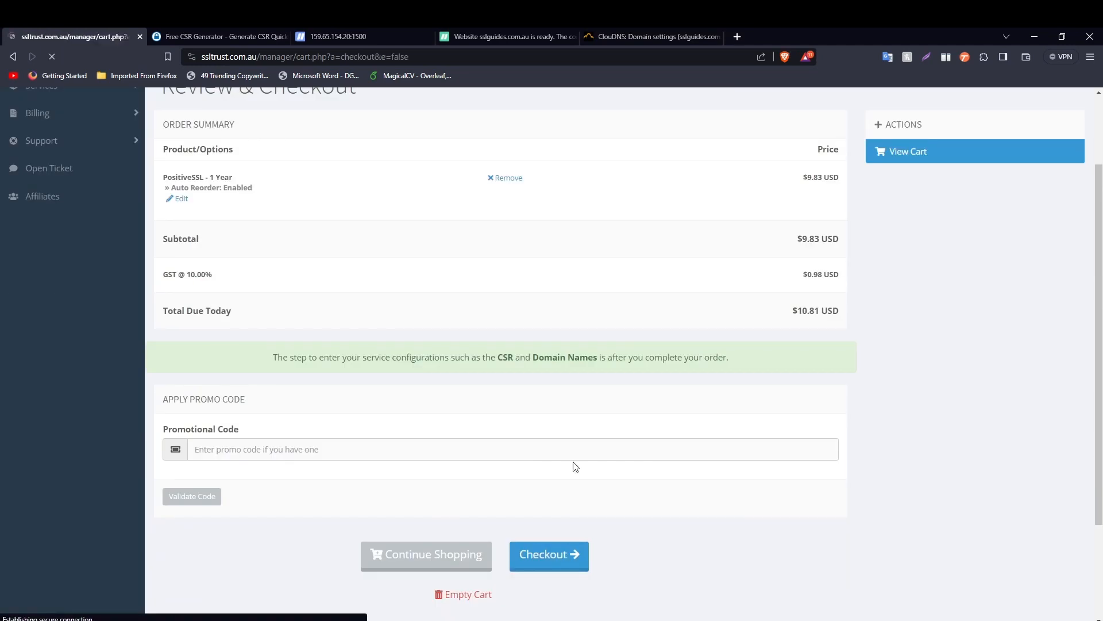
- Look over the checkout billing and payment details, then go to the account Dashboard
scroll(441, 317, down, 1)
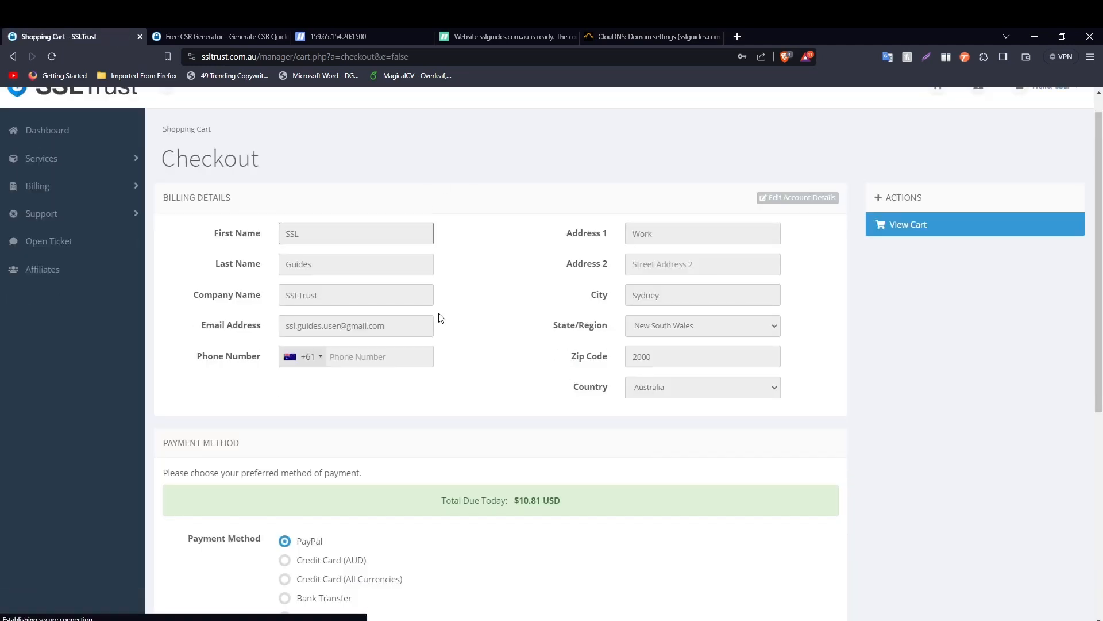
scroll(441, 318, down, 1)
scroll(494, 253, down, 3)
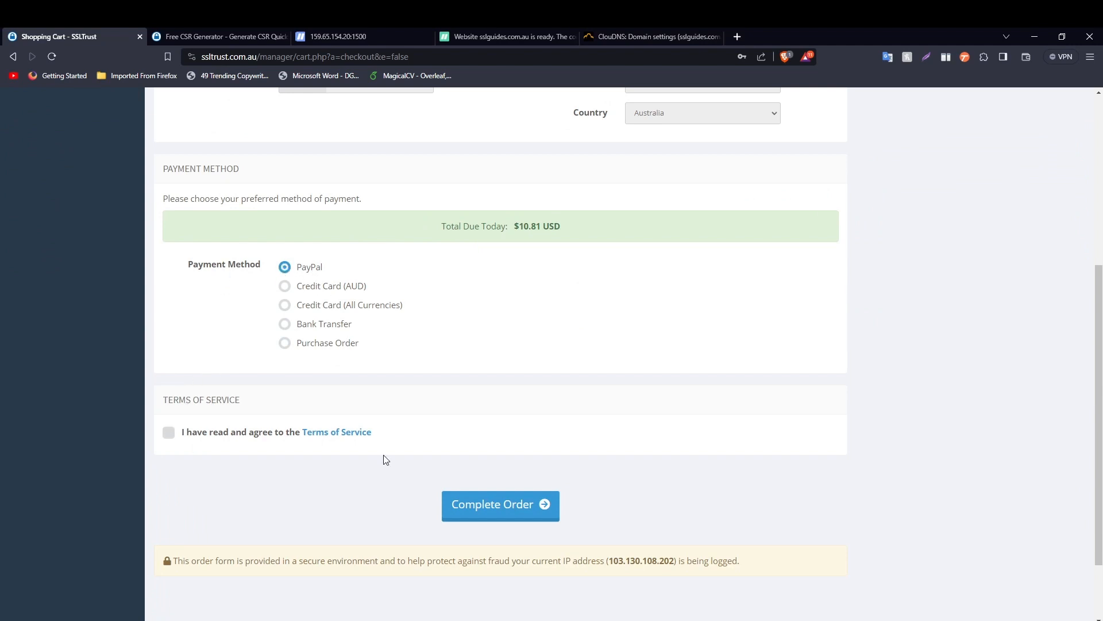
scroll(485, 422, up, 5)
click(58, 163)
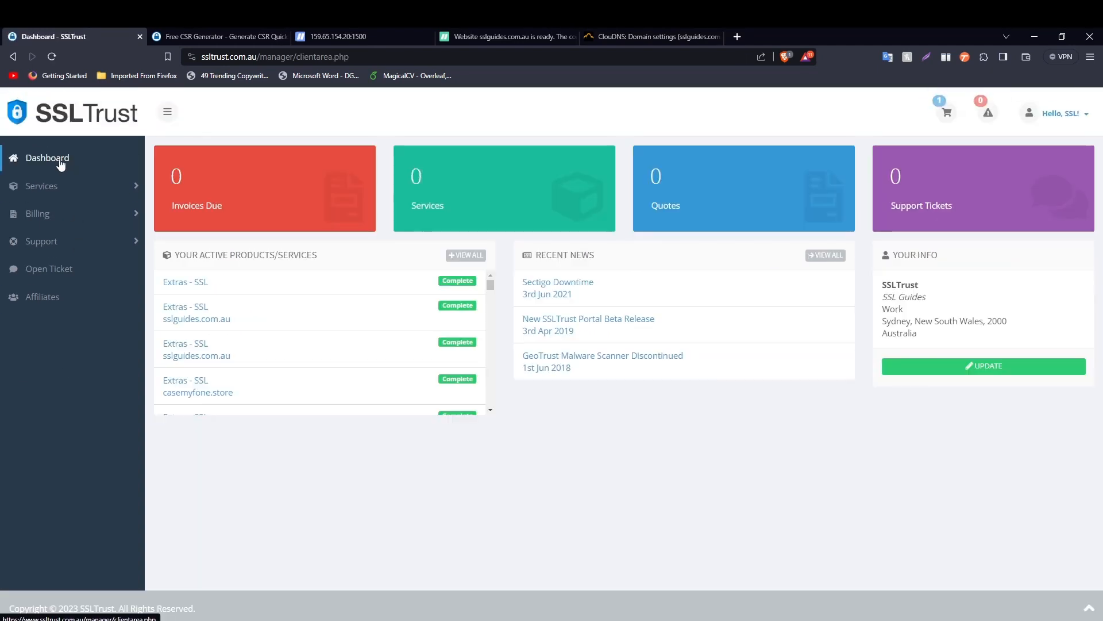
- Open the Extras - SSL product and start its certificate configuration
click(240, 286)
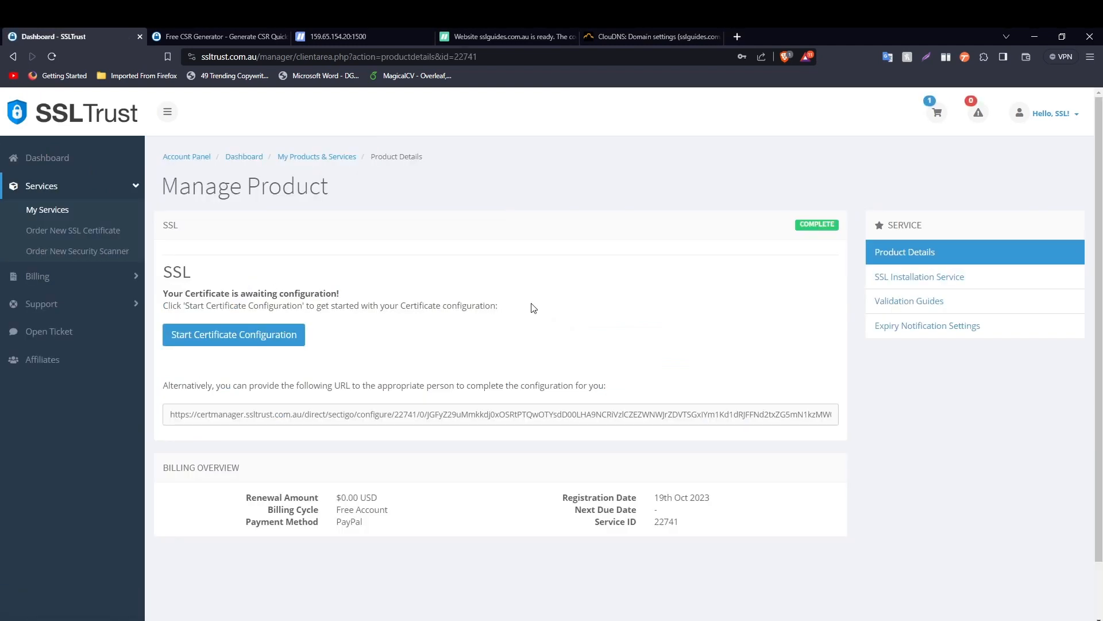
click(259, 333)
drag(1101, 184, 1102, 358)
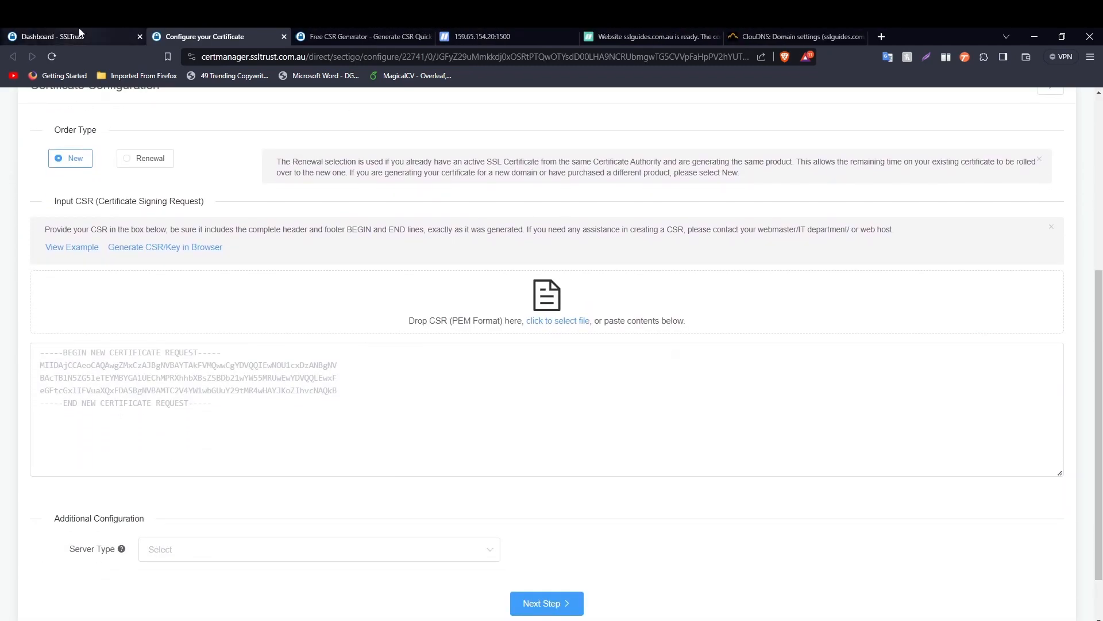
- Copy the full CSR from the generator tab into the configuration's CSR box
click(353, 33)
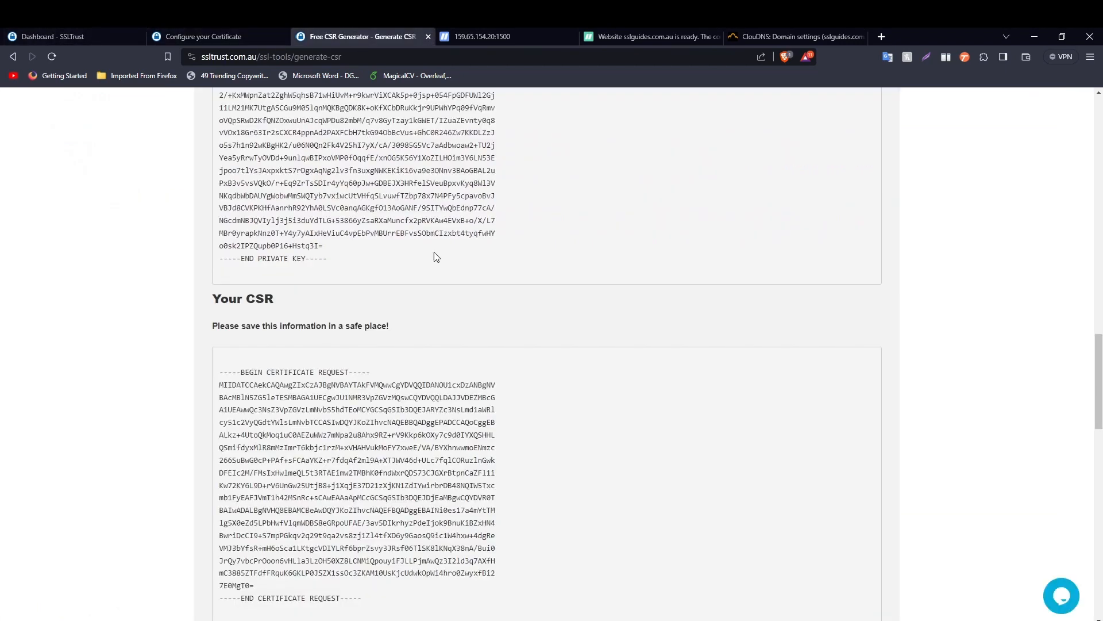
scroll(567, 278, up, 2)
drag(1101, 361, 1102, 400)
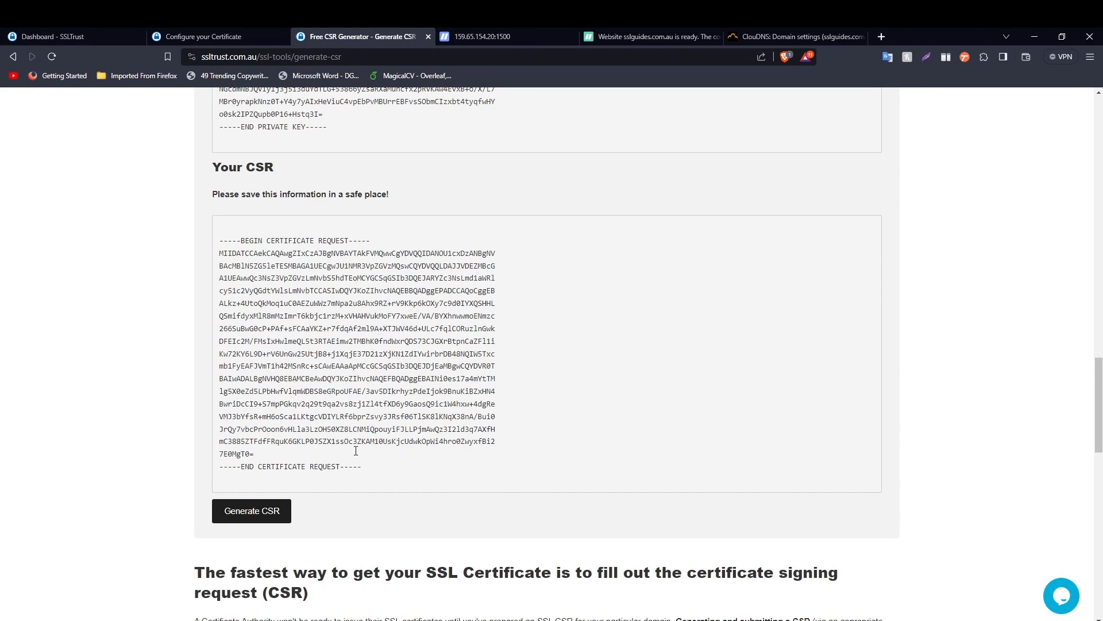
drag(398, 477, 205, 246)
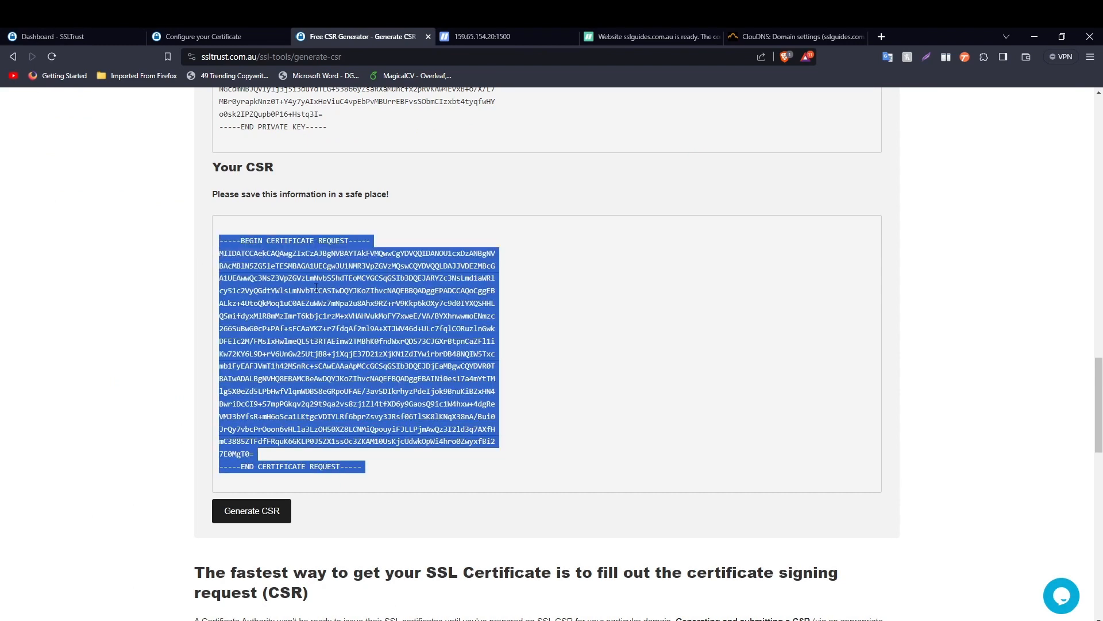
right_click(309, 336)
click(327, 347)
click(219, 37)
right_click(172, 413)
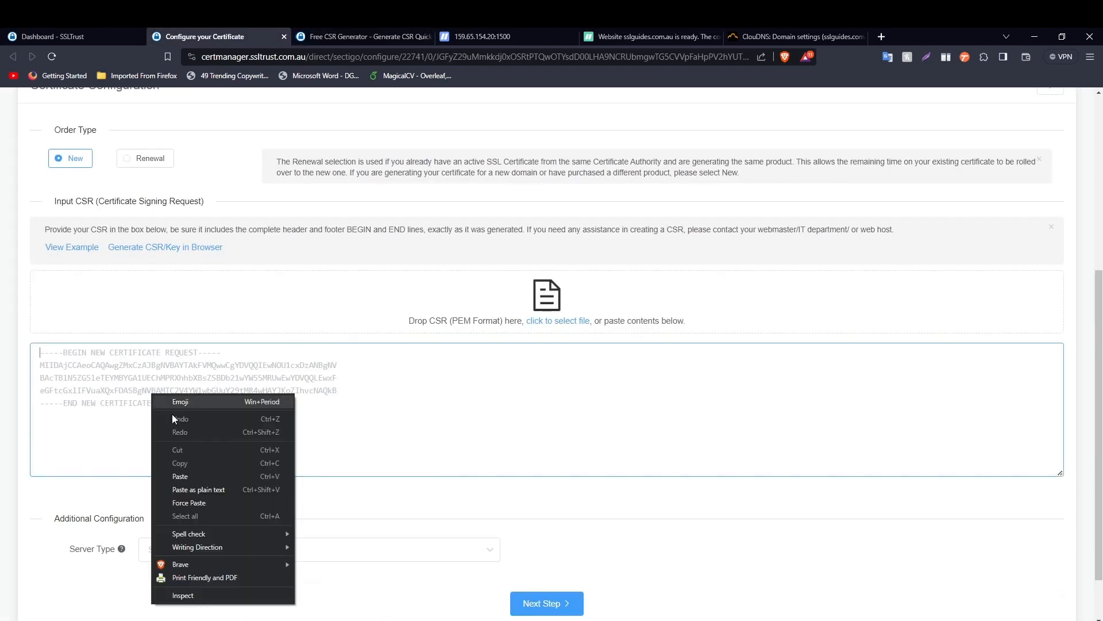
click(192, 481)
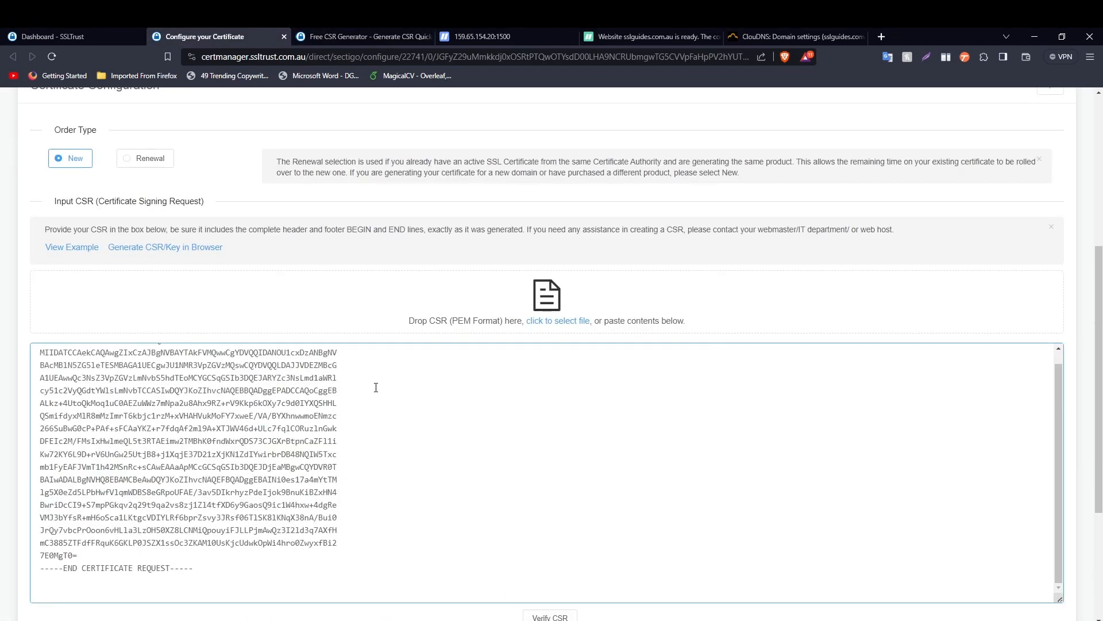
- Verify the CSR, confirming sslguides.com.au, SSLGuides, Sydney, NSW and a 2048-bit key
scroll(369, 374, down, 4)
click(562, 424)
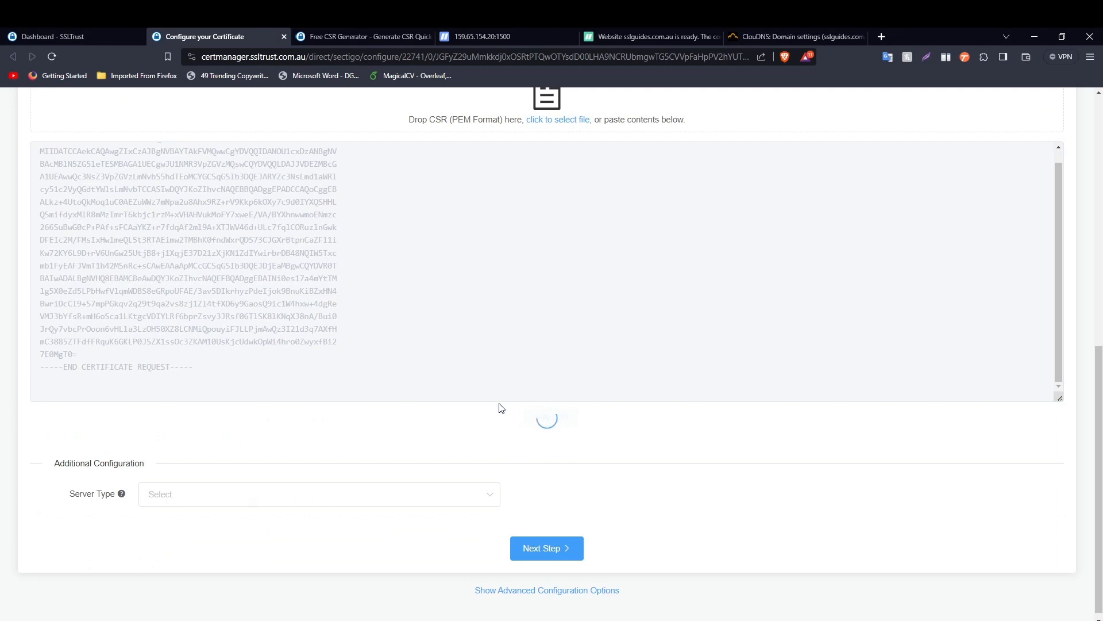
drag(163, 461, 80, 447)
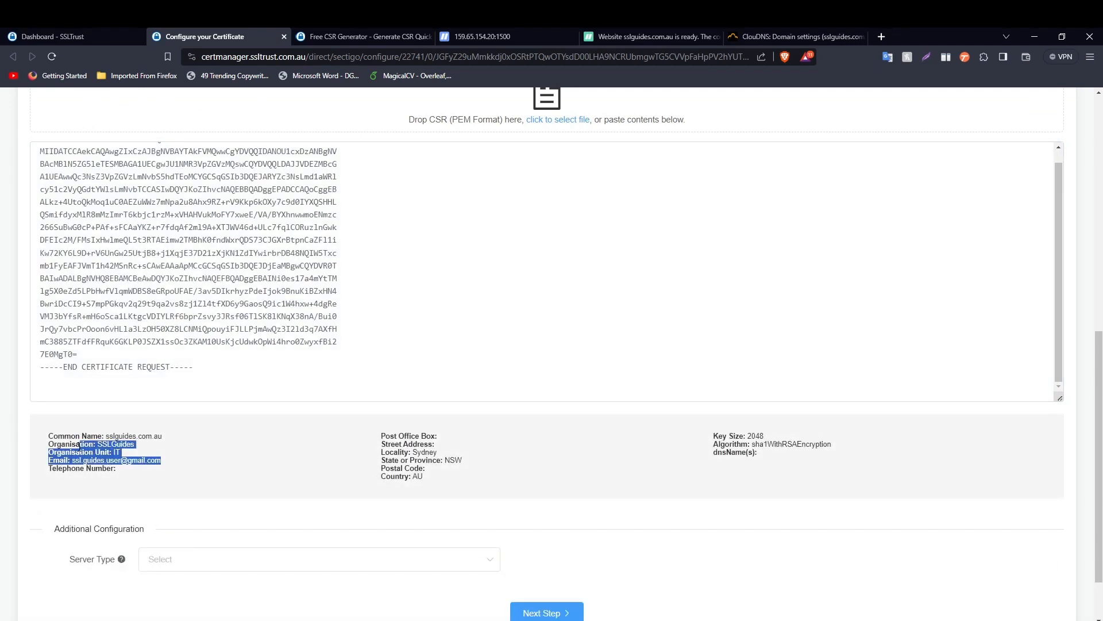
click(172, 460)
scroll(534, 389, down, 1)
scroll(533, 390, down, 1)
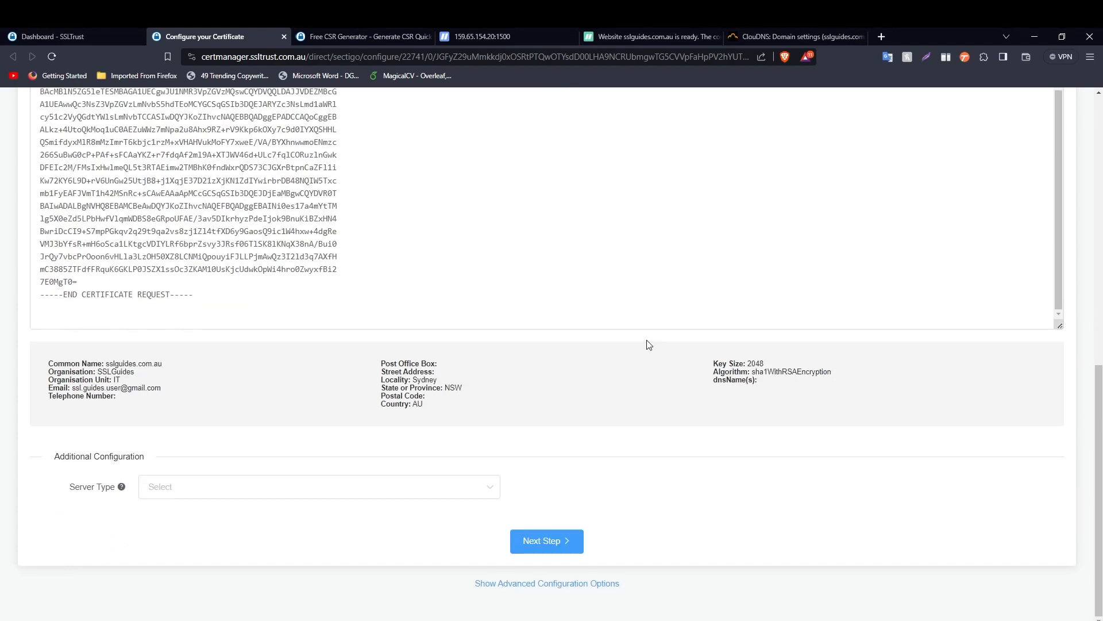
- Leave nginx as the server type and continue to the contact information step
click(277, 496)
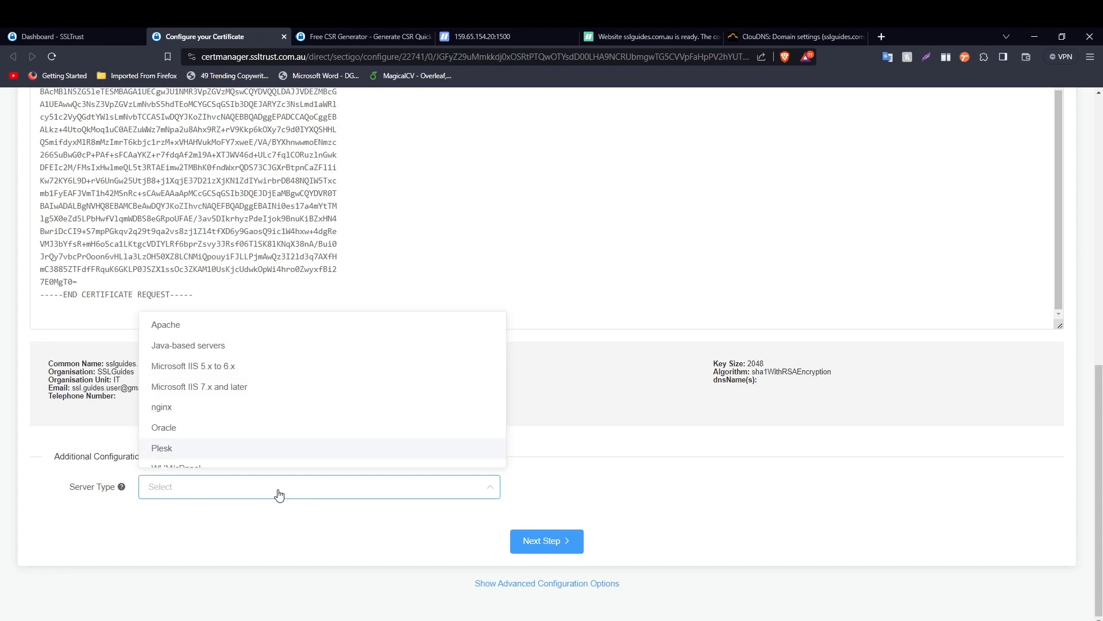
click(204, 408)
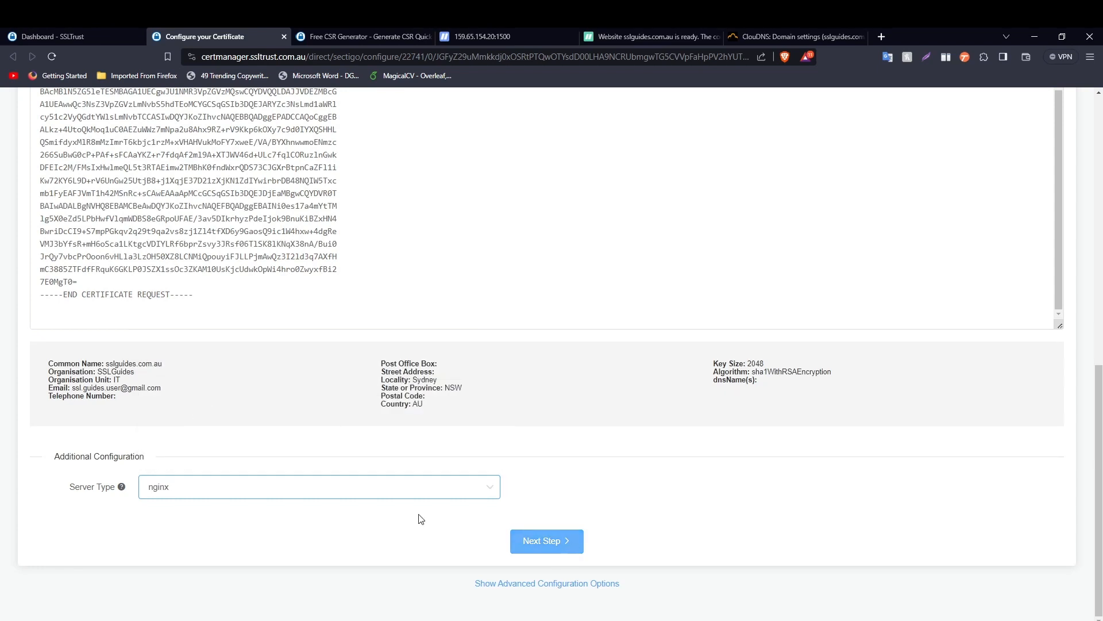
click(209, 485)
scroll(205, 449, down, 1)
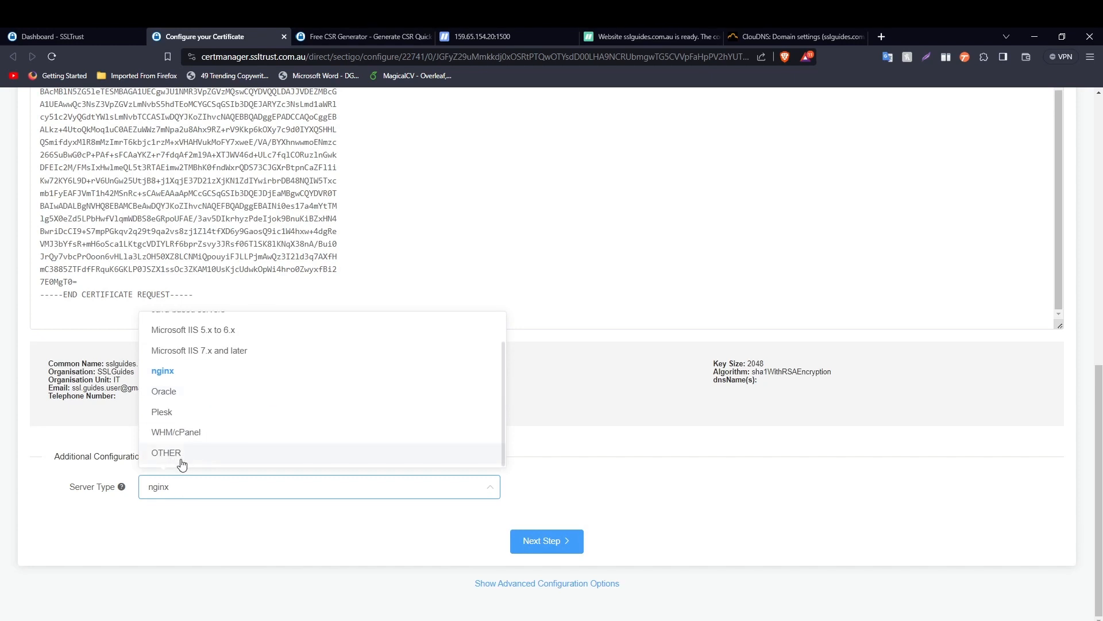
click(586, 498)
click(572, 541)
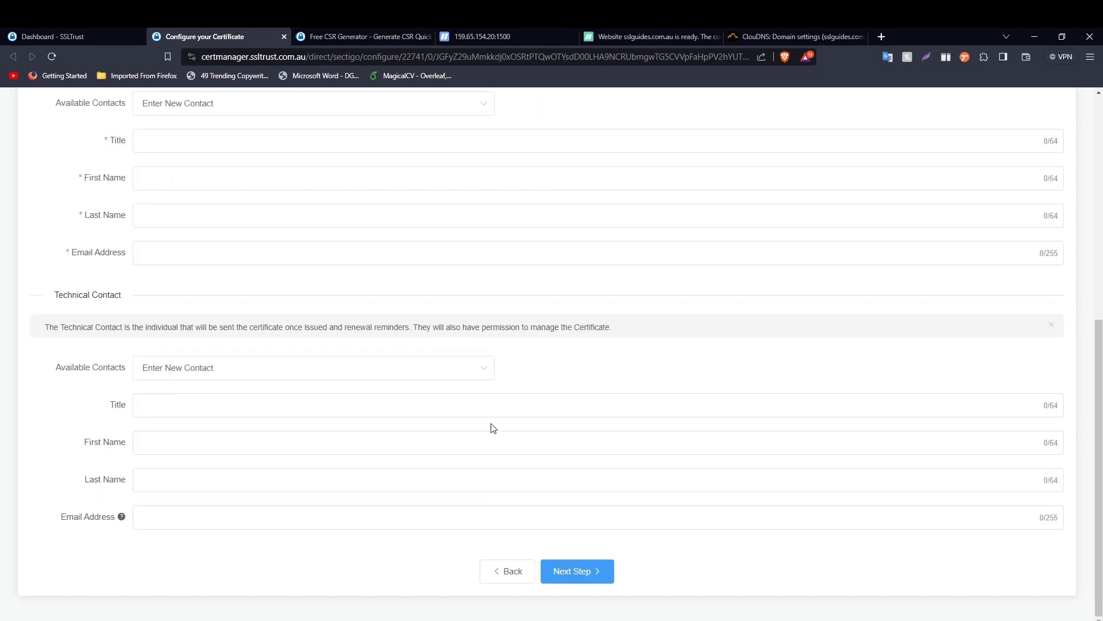
- Enter a new admin contact with title Mr, the contact's name and e-mail address
scroll(490, 425, down, 3)
click(190, 315)
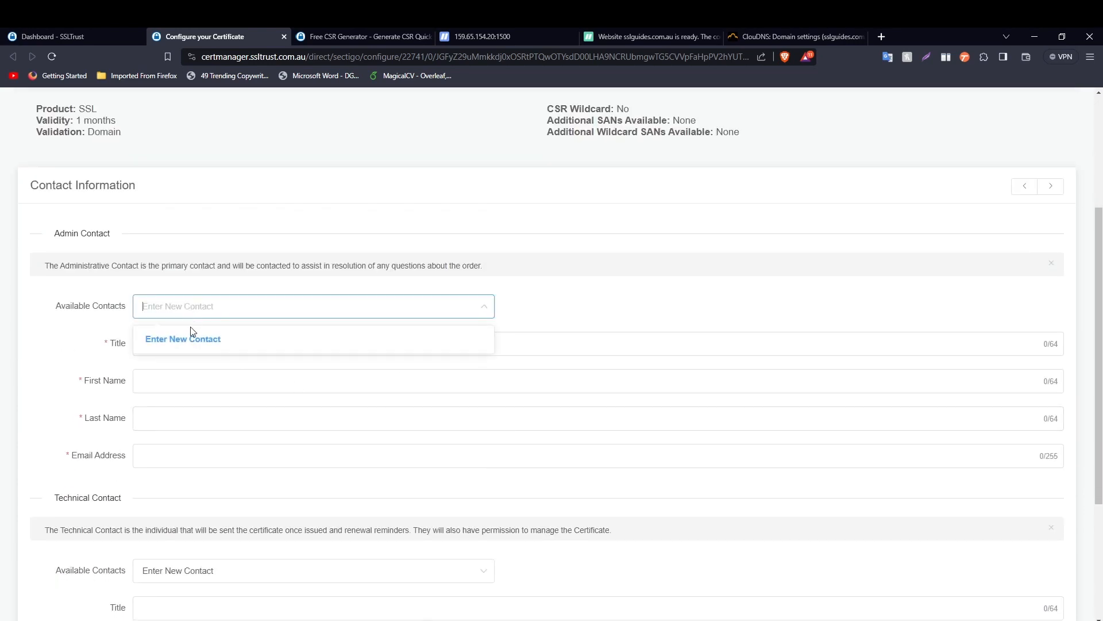
click(155, 369)
click(171, 345)
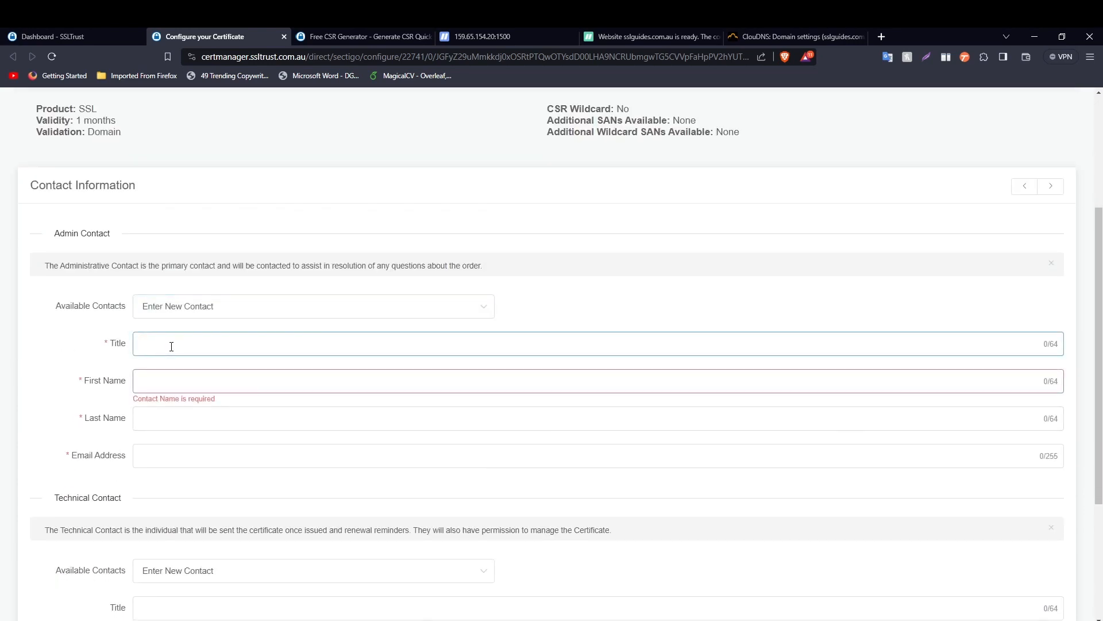
key(BackSpace)
key(BackSpace)
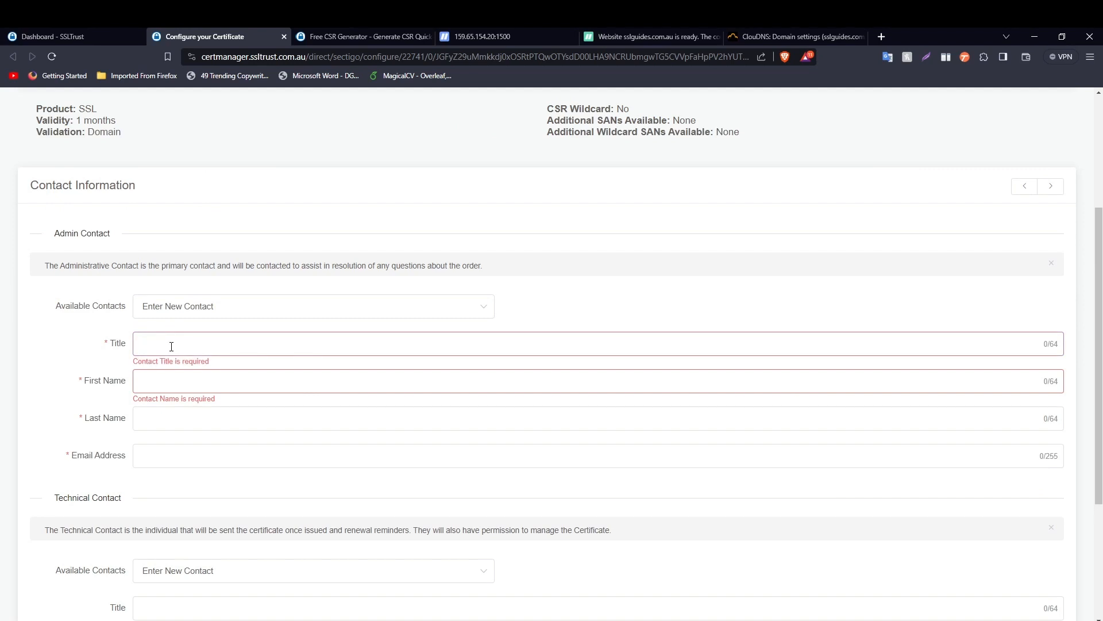
text(Mr)
key(Tab)
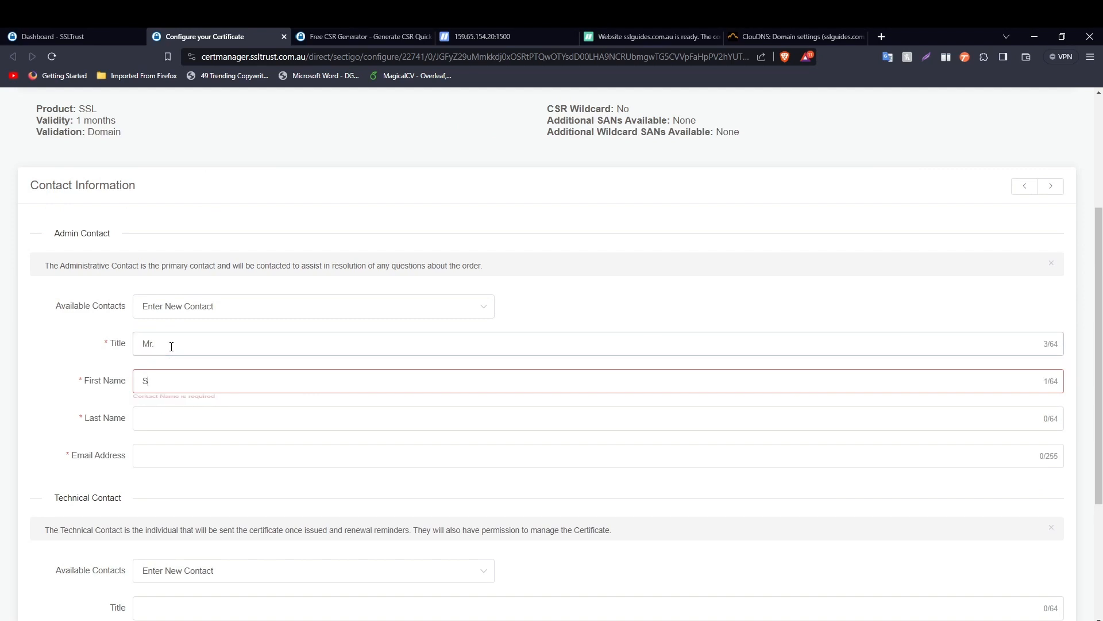
key(Tab)
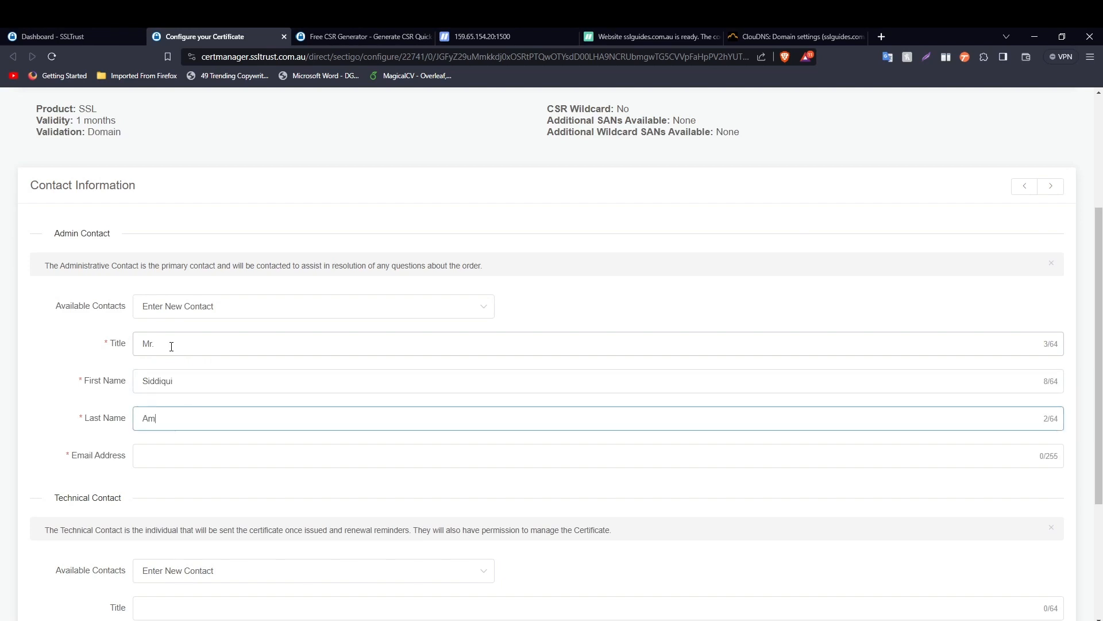
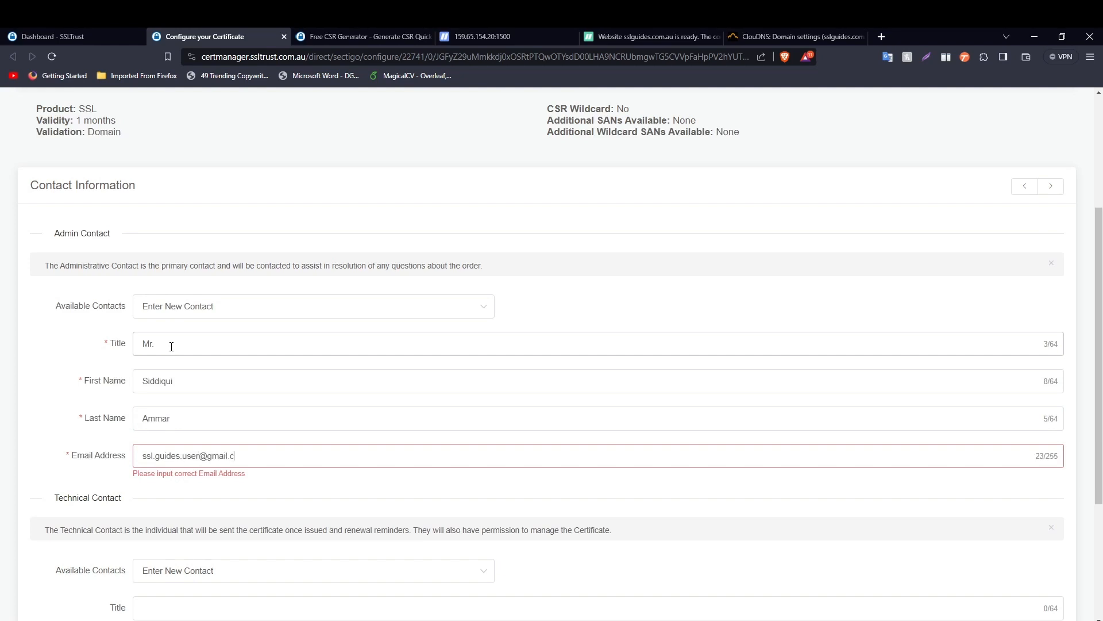
- Set the technical contact to Use Admin Contact and advance to Domain Control Validation
scroll(172, 347, down, 4)
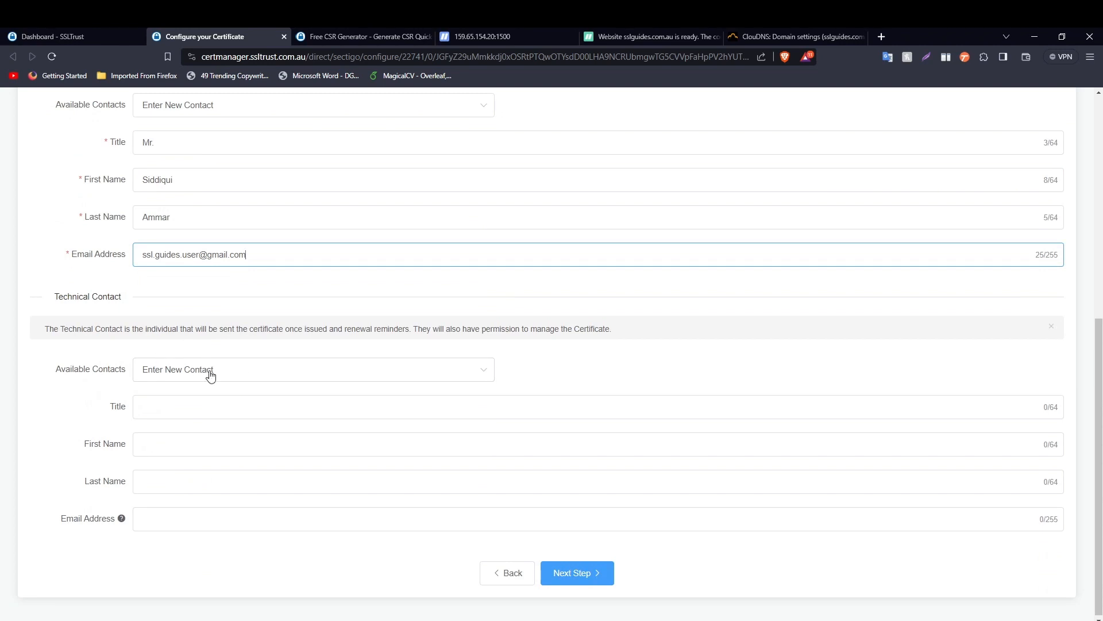
click(212, 373)
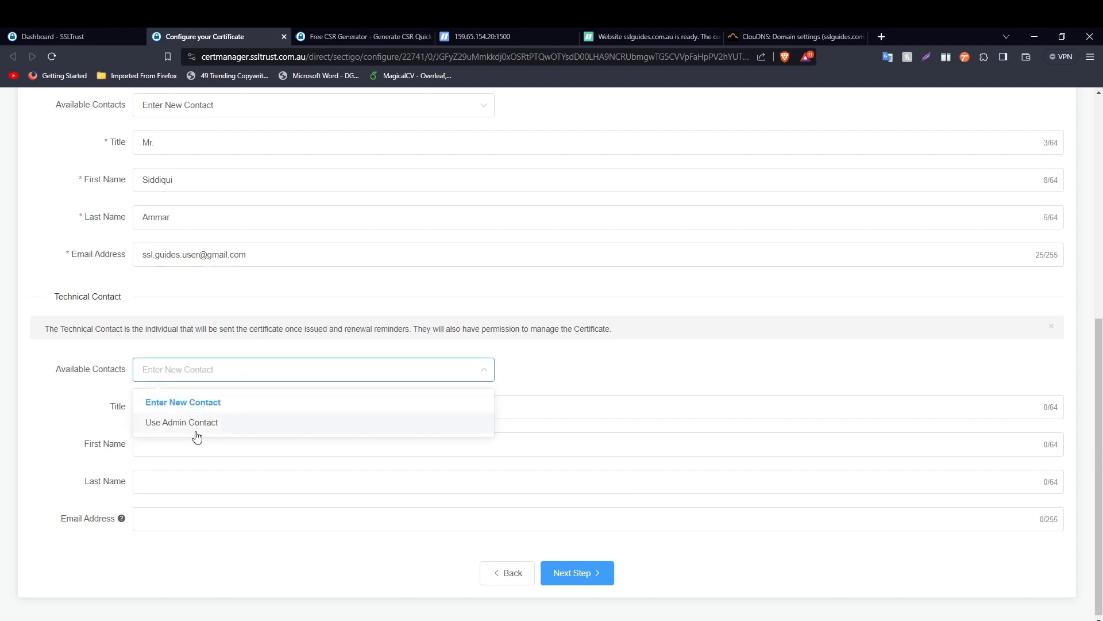
click(197, 407)
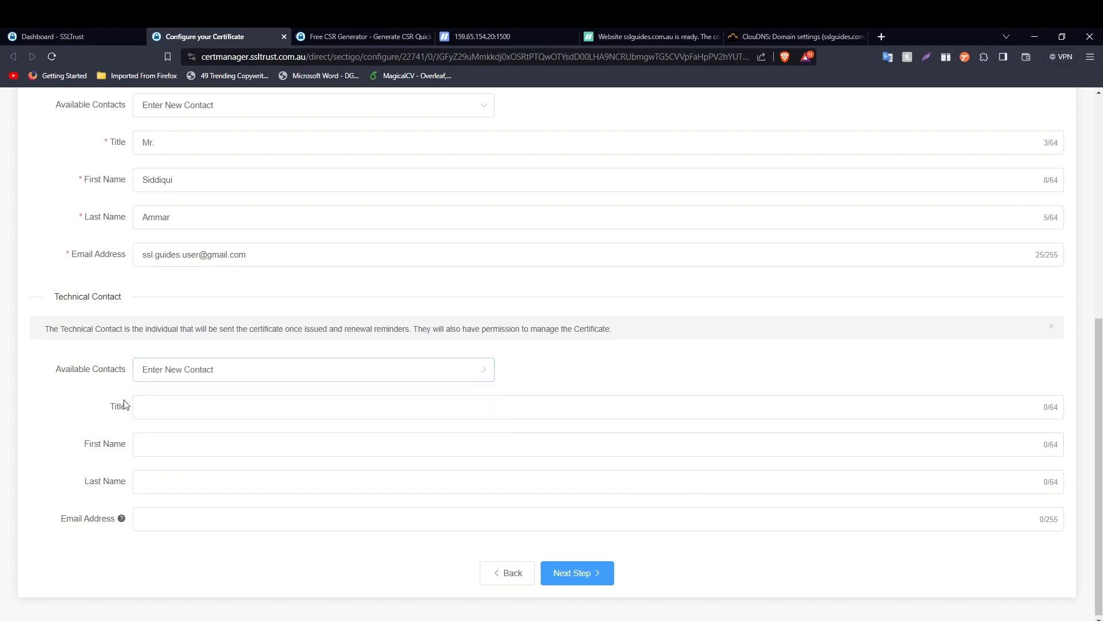
click(209, 370)
click(199, 423)
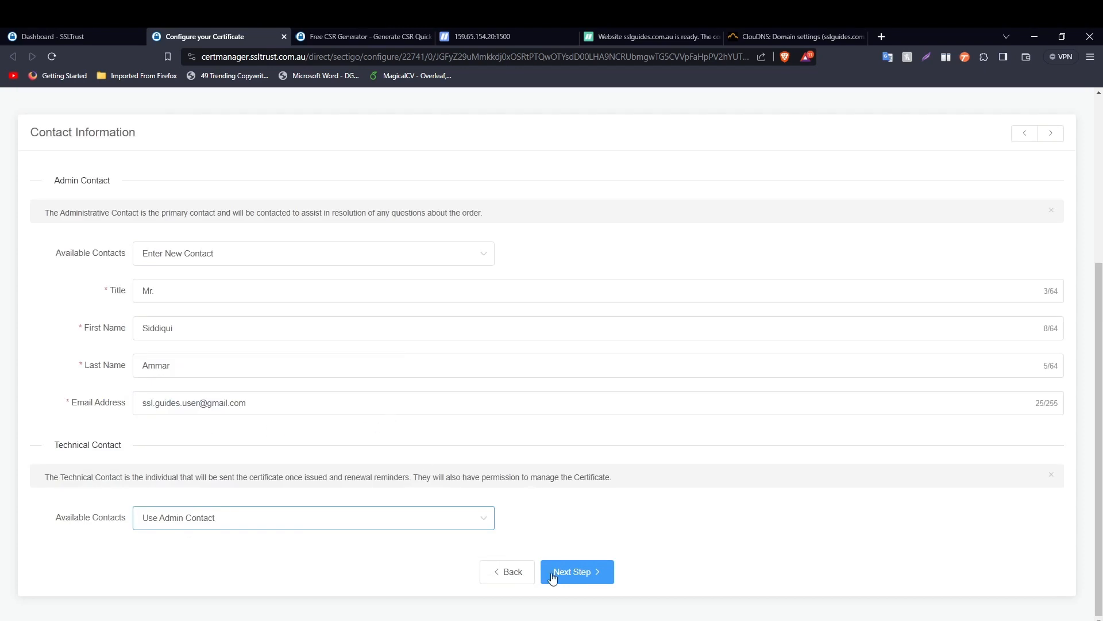
click(595, 573)
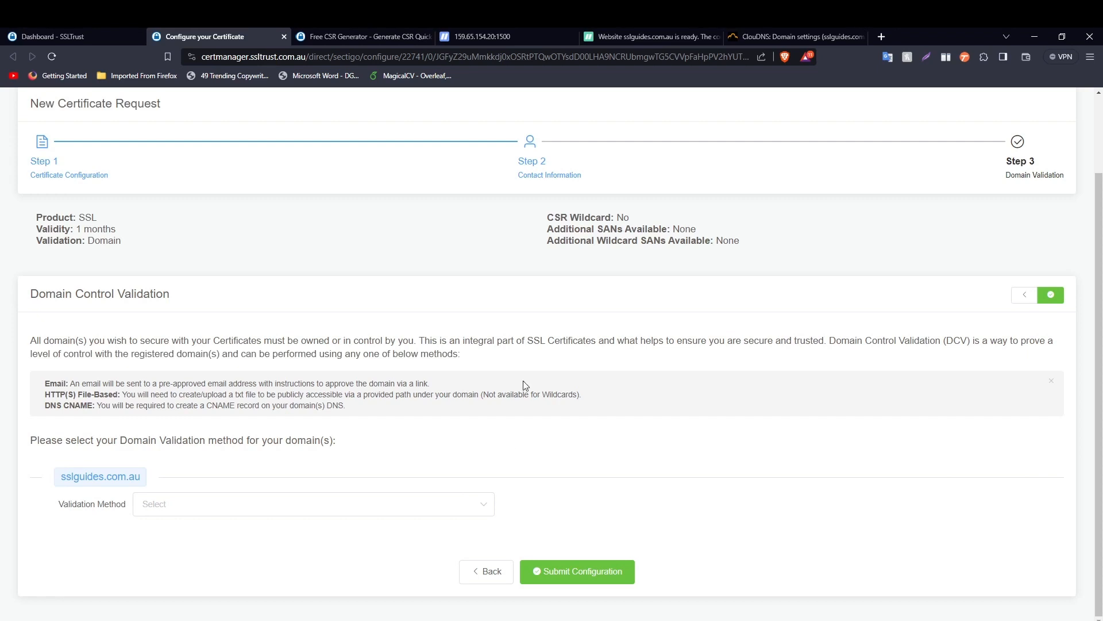
- Choose Email validation for sslguides.com.au, leaving the domain's admin mailbox as the approver address
scroll(524, 382, up, 2)
scroll(465, 326, down, 2)
click(212, 506)
click(212, 538)
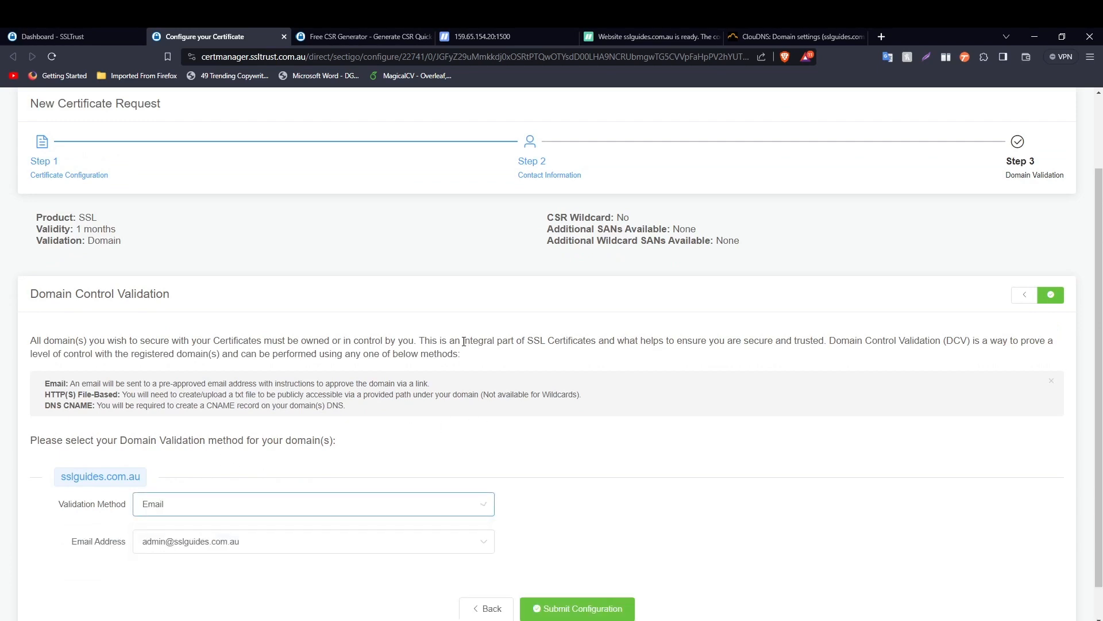
scroll(467, 345, down, 1)
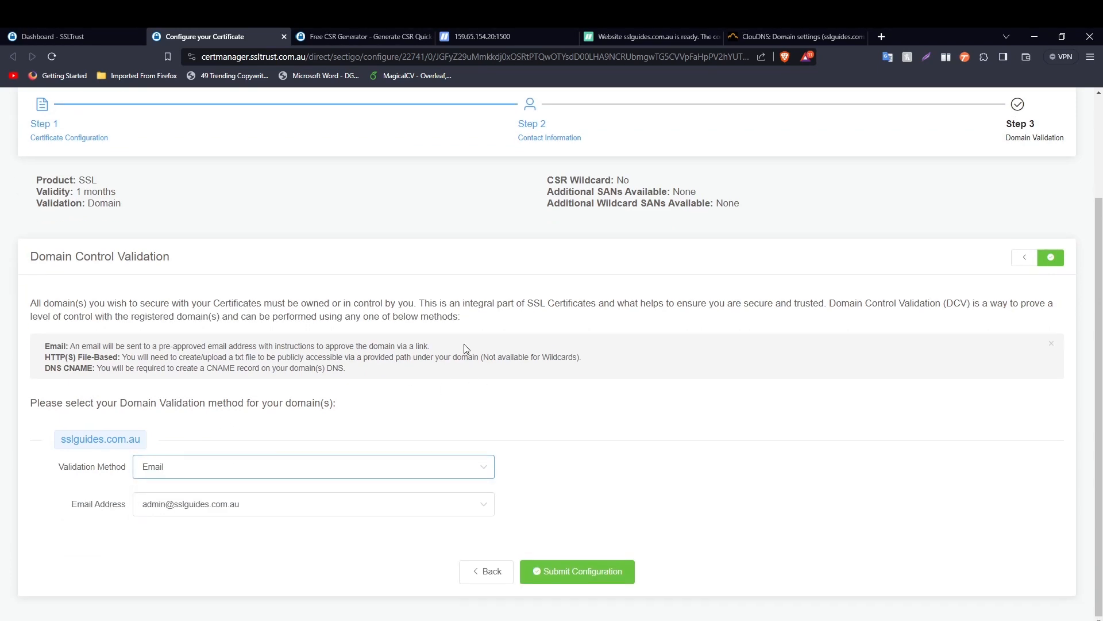
click(308, 504)
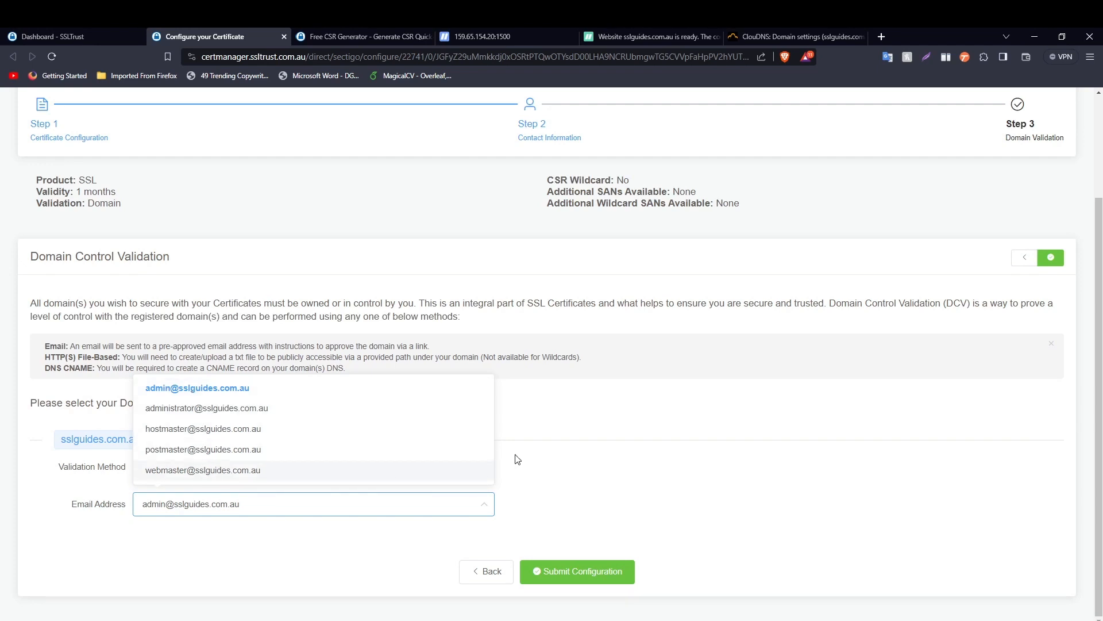
click(565, 457)
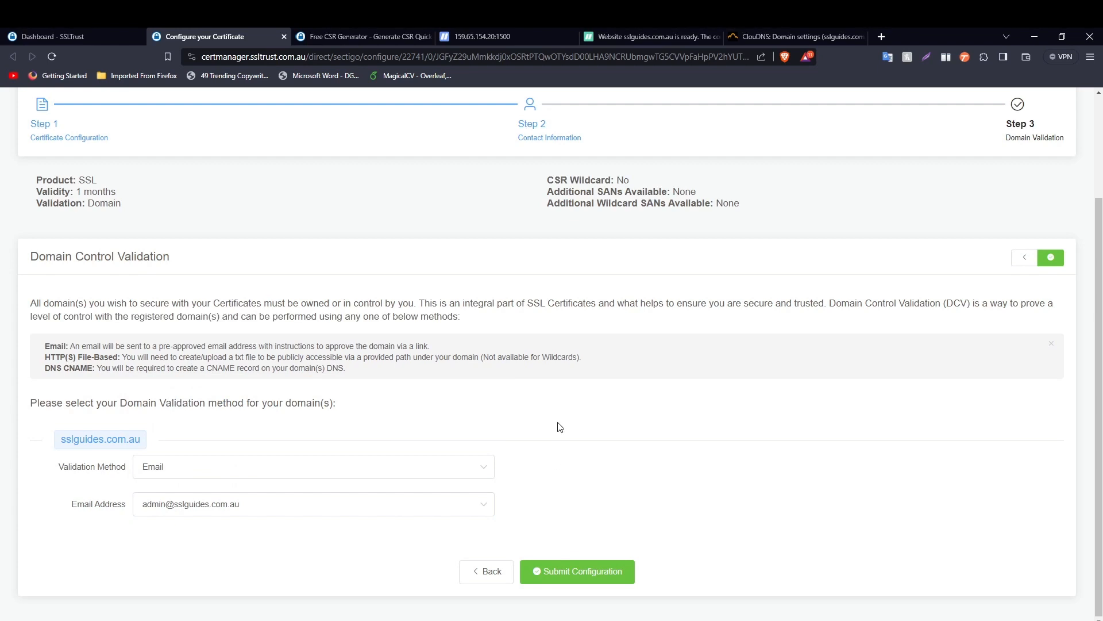
- Switch to HTTP File validation and inspect the file's hex name and /.well-known/pki-validation/ path
click(311, 466)
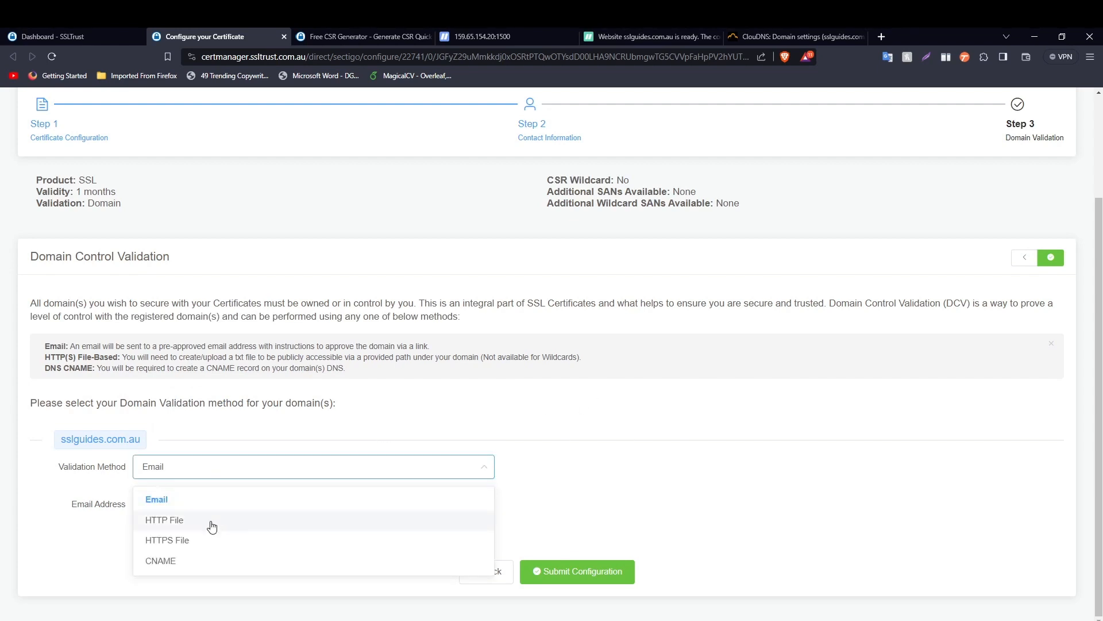
click(211, 522)
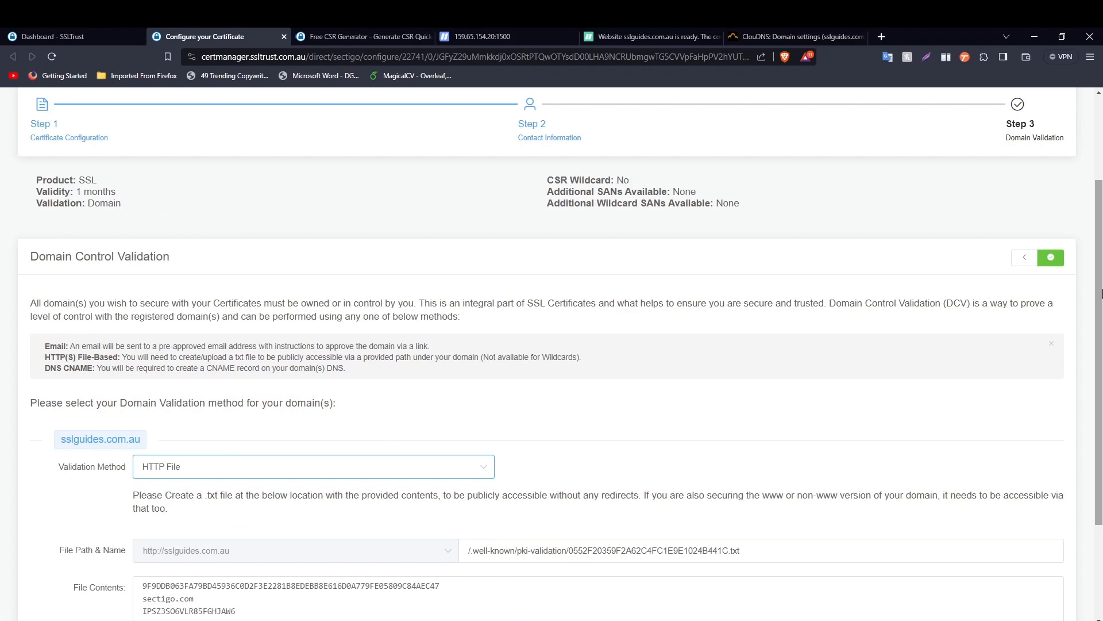
scroll(850, 340, down, 2)
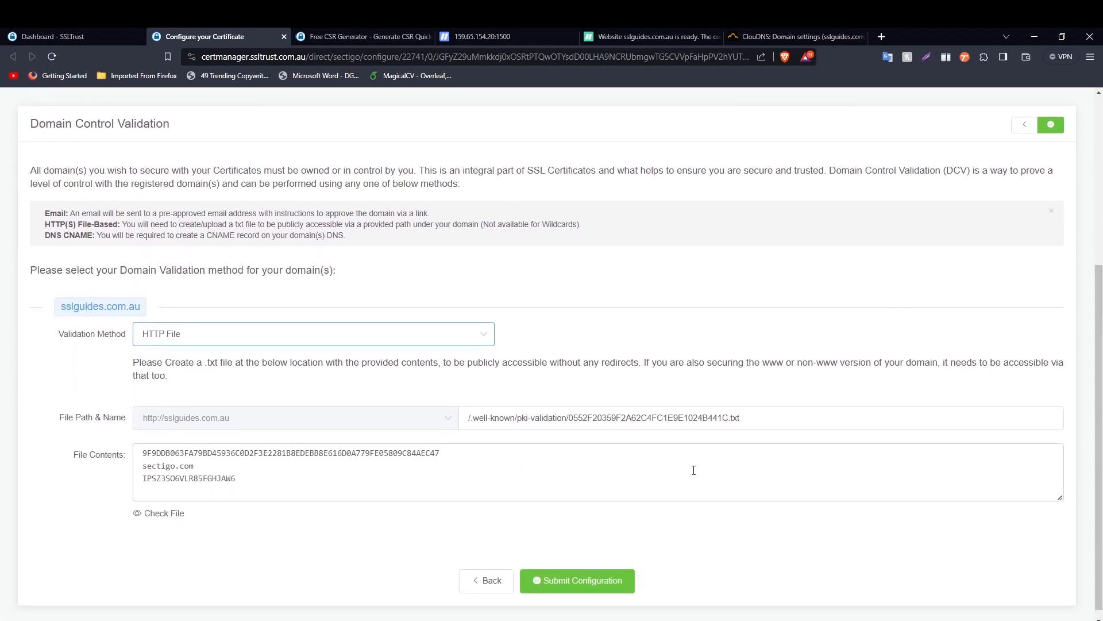
drag(728, 418, 571, 418)
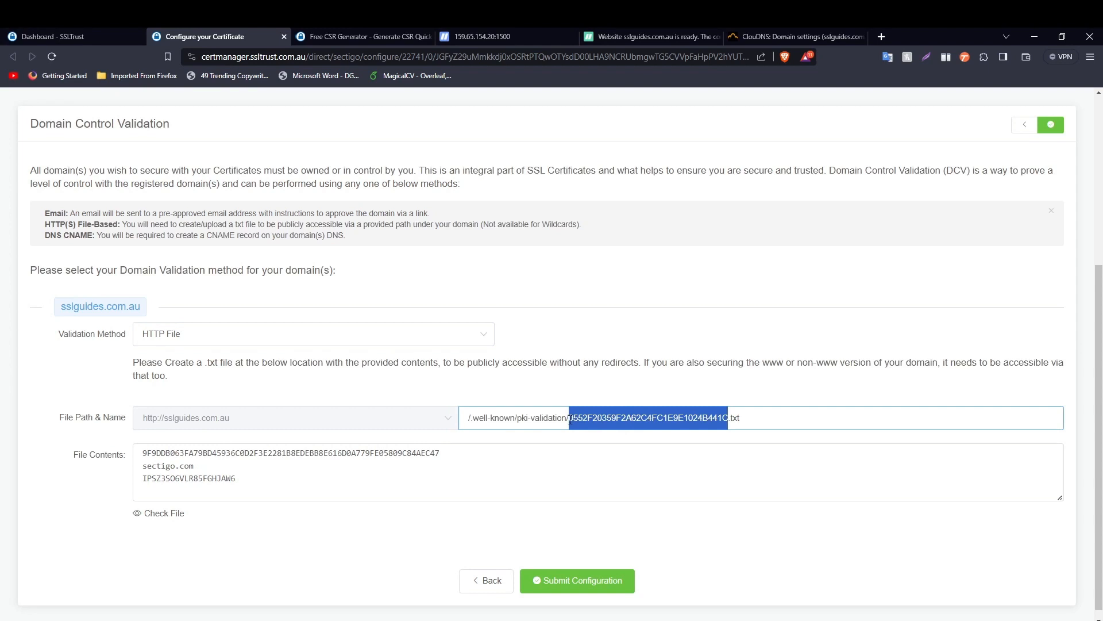
click(491, 418)
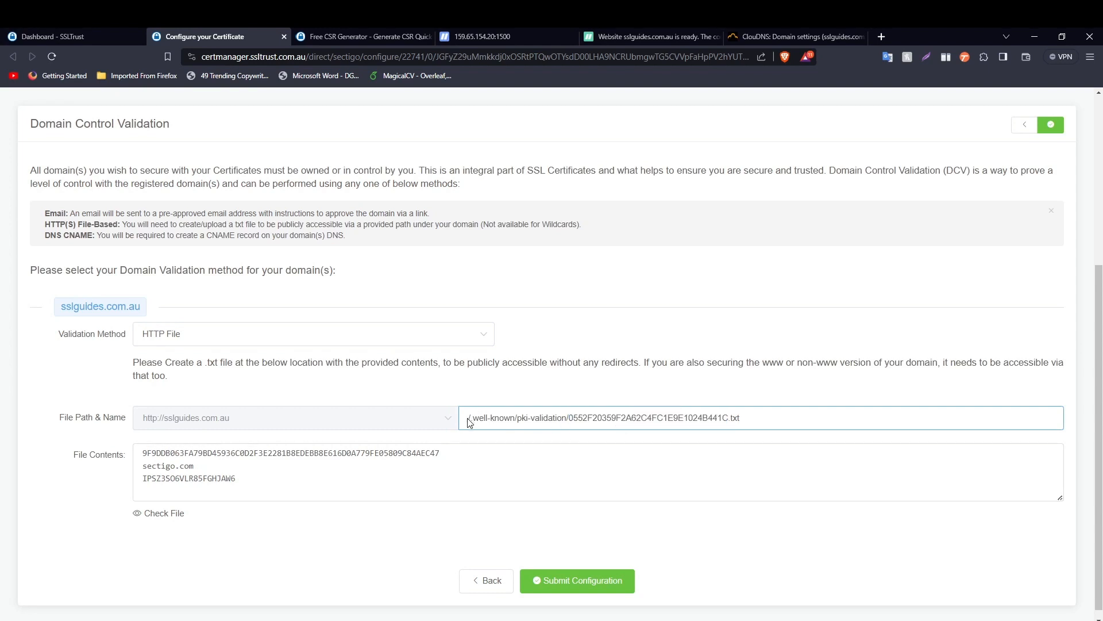
click(466, 419)
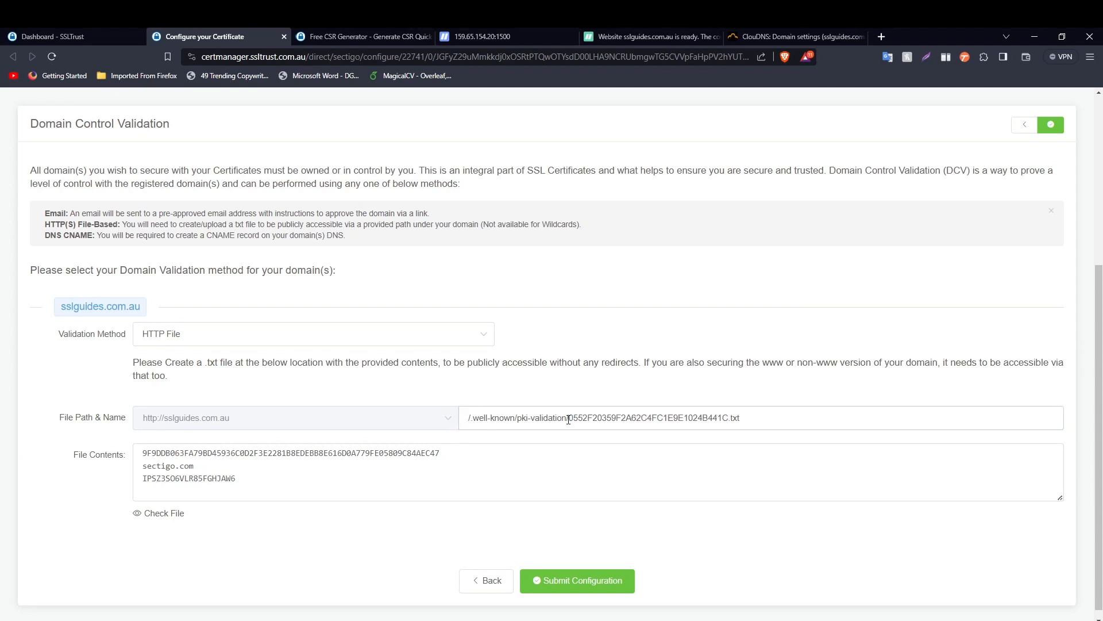
drag(567, 418, 447, 424)
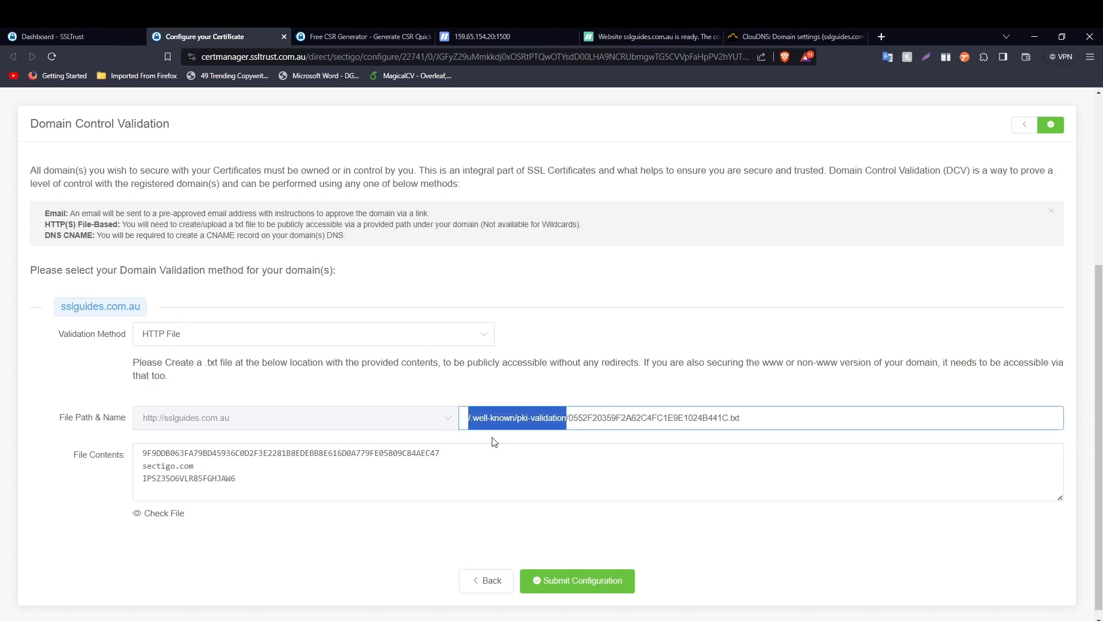
click(592, 393)
drag(728, 415, 567, 415)
- Review the three-line validation file contents, then change the validation method to DNS CNAME
drag(237, 481, 102, 451)
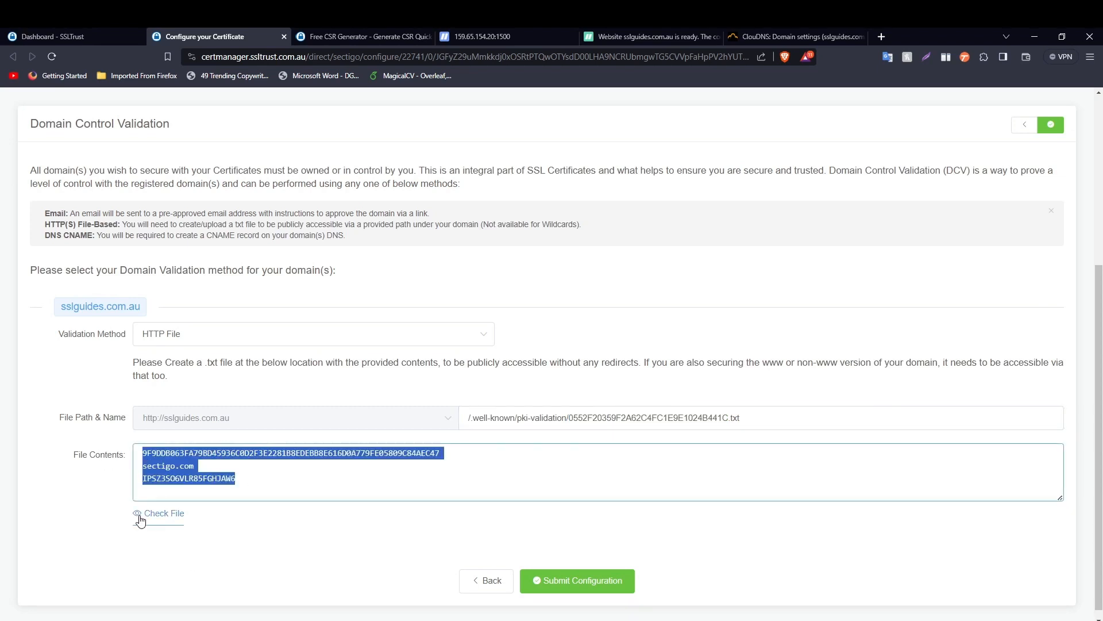
click(184, 569)
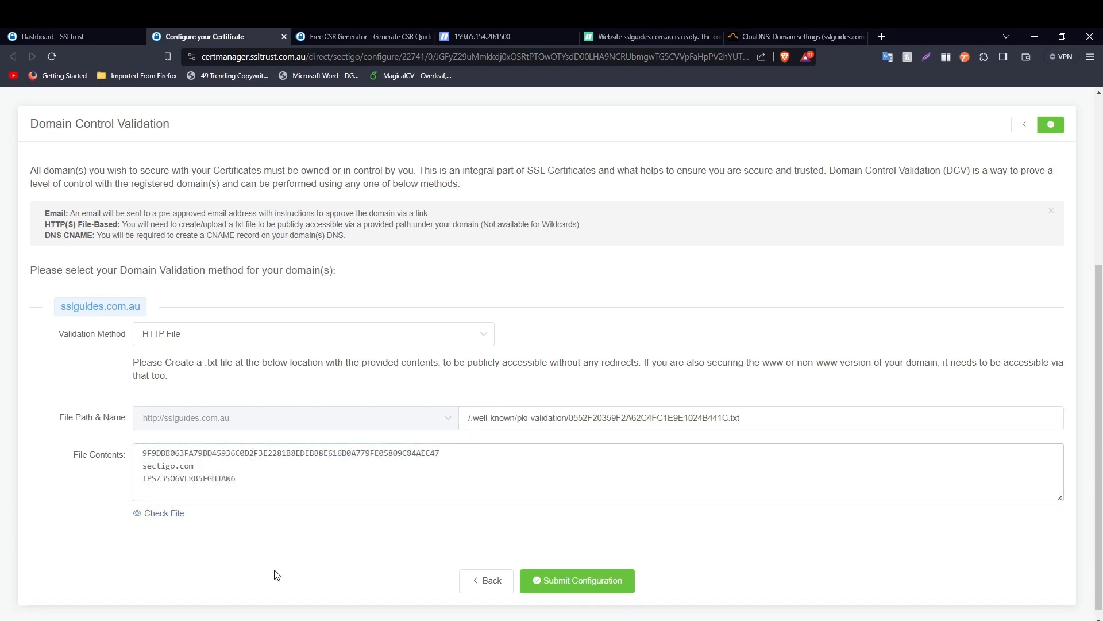
click(178, 339)
click(184, 429)
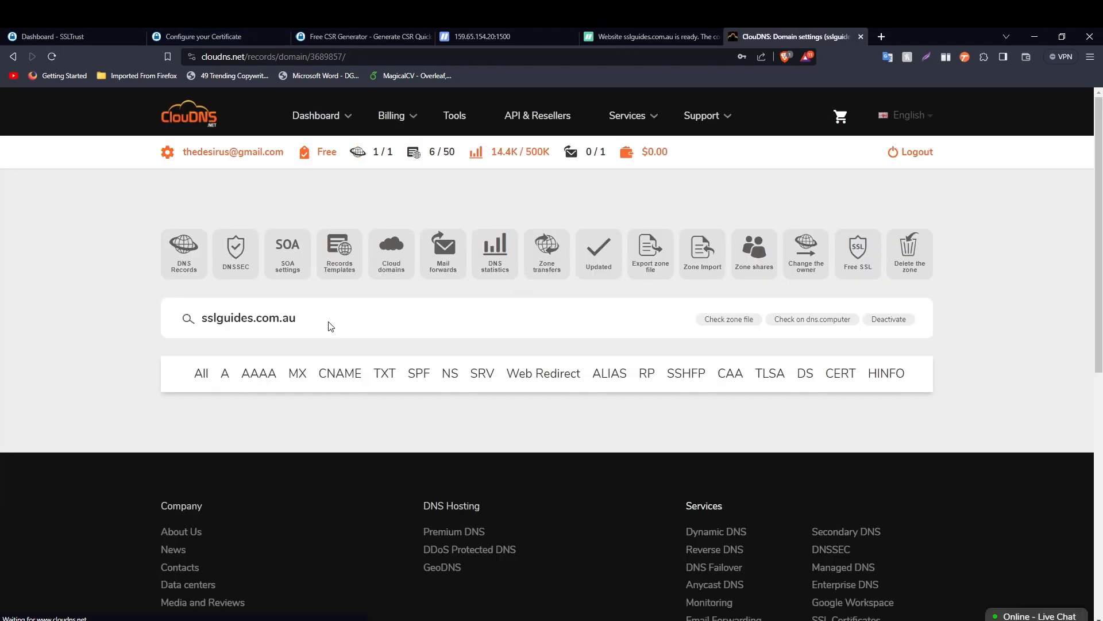
- Start a new ClouDNS record of type CNAME with the validation hash pasted as the host
scroll(357, 340, down, 2)
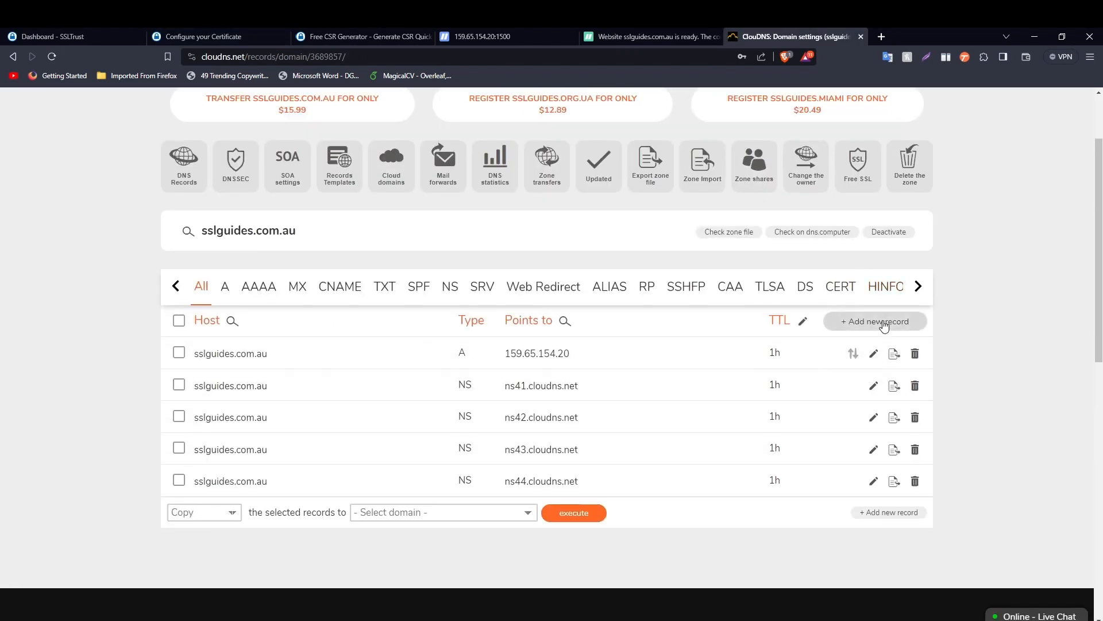
click(879, 320)
click(404, 239)
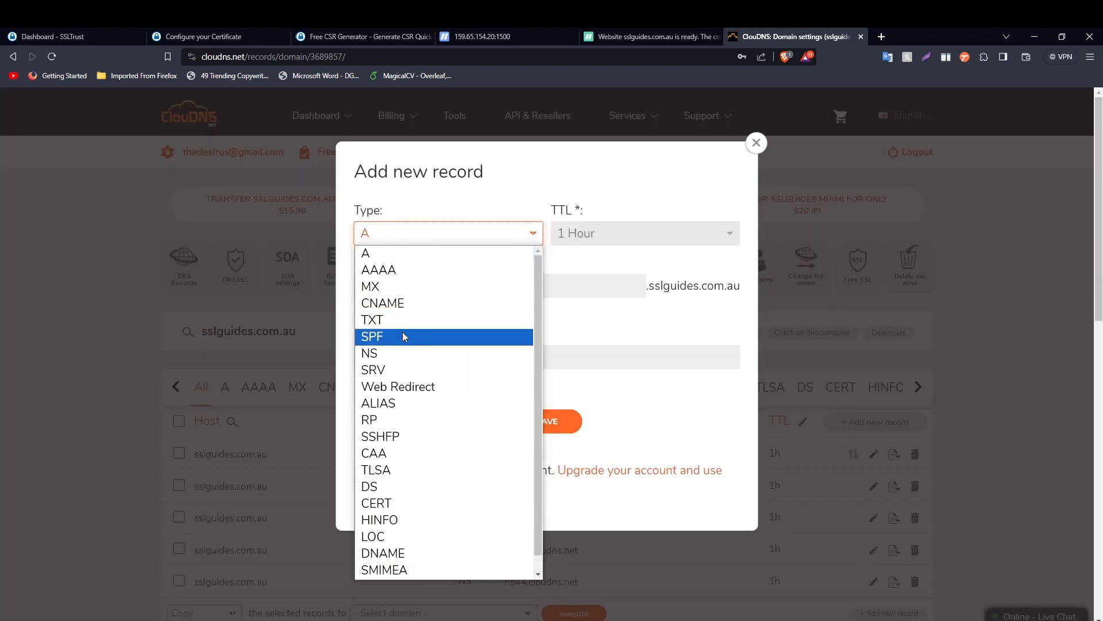
click(411, 306)
right_click(399, 287)
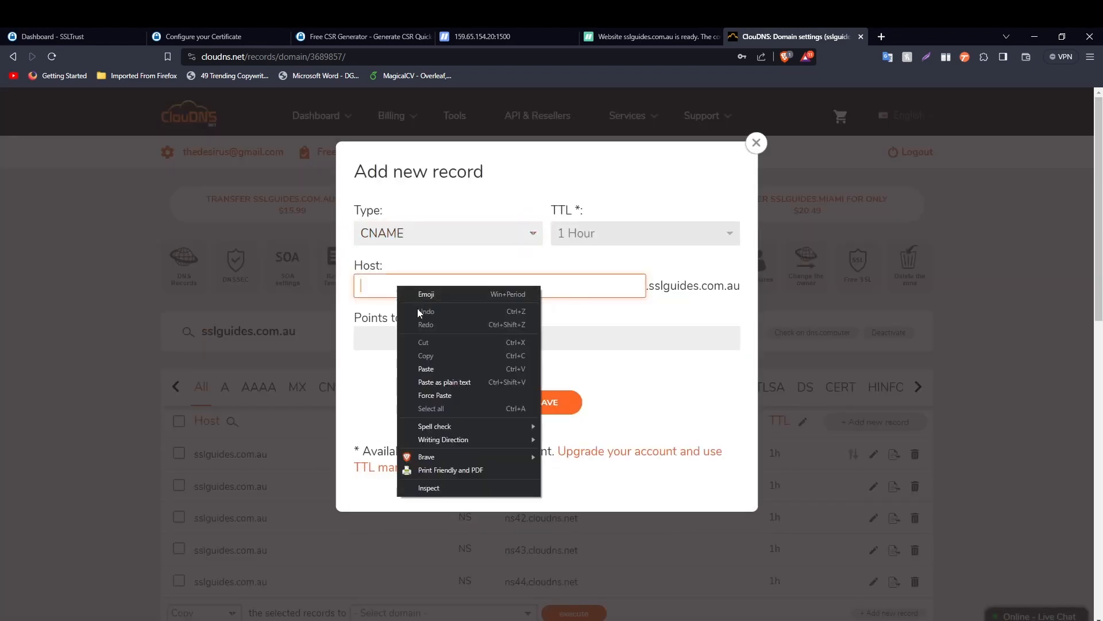
click(431, 367)
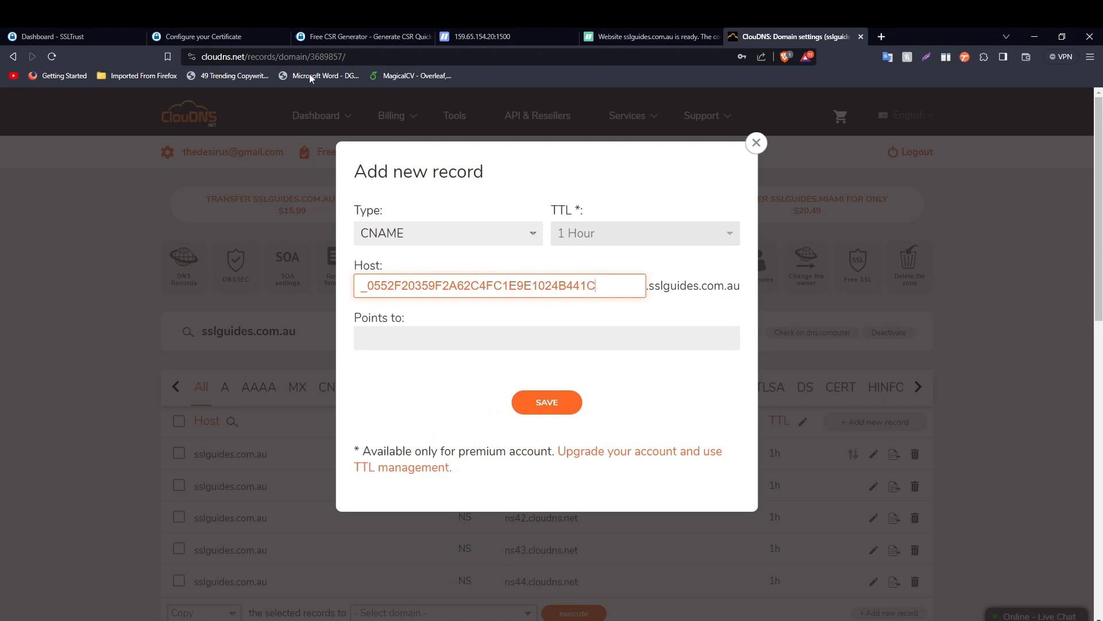
- Copy the sectigo.com CNAME value from SSLTrust into Points to and save the record
click(219, 37)
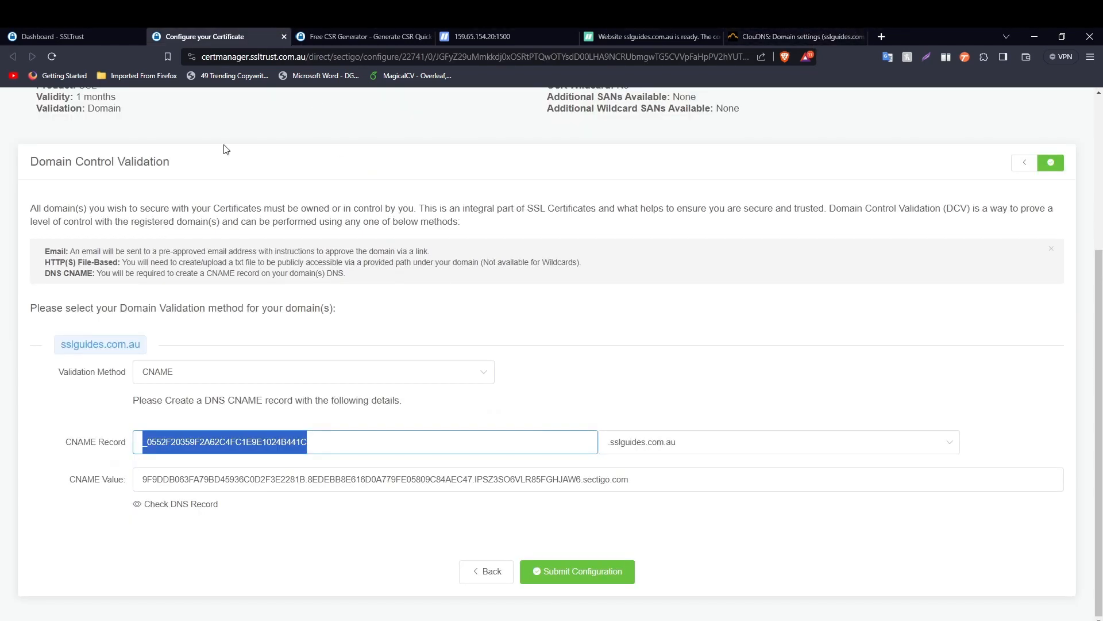
click(682, 486)
drag(682, 487, 139, 479)
right_click(195, 487)
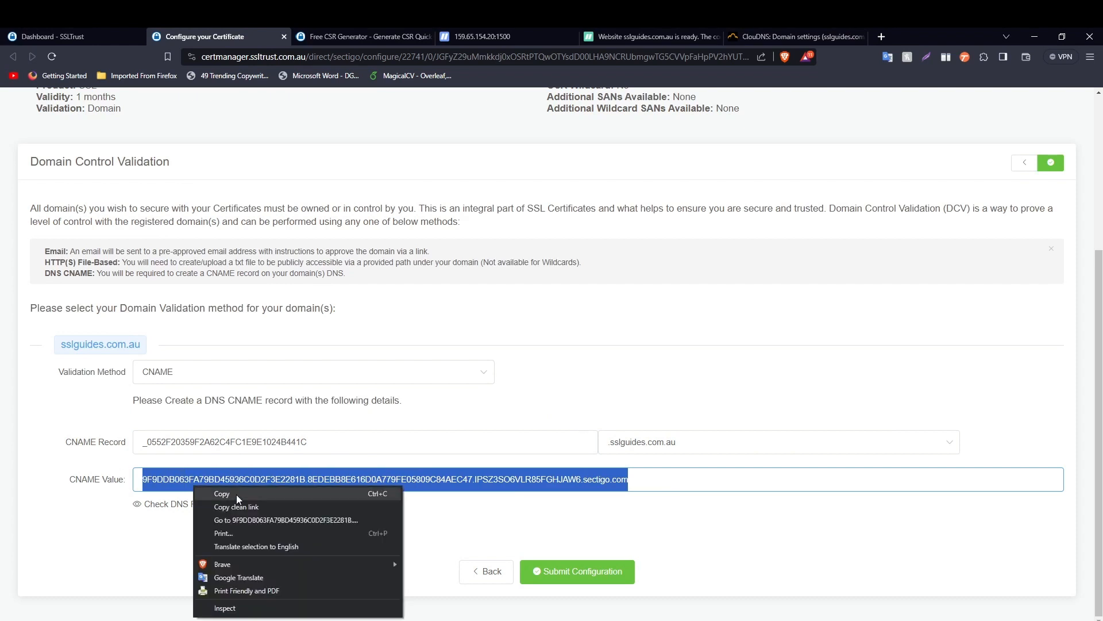
click(236, 494)
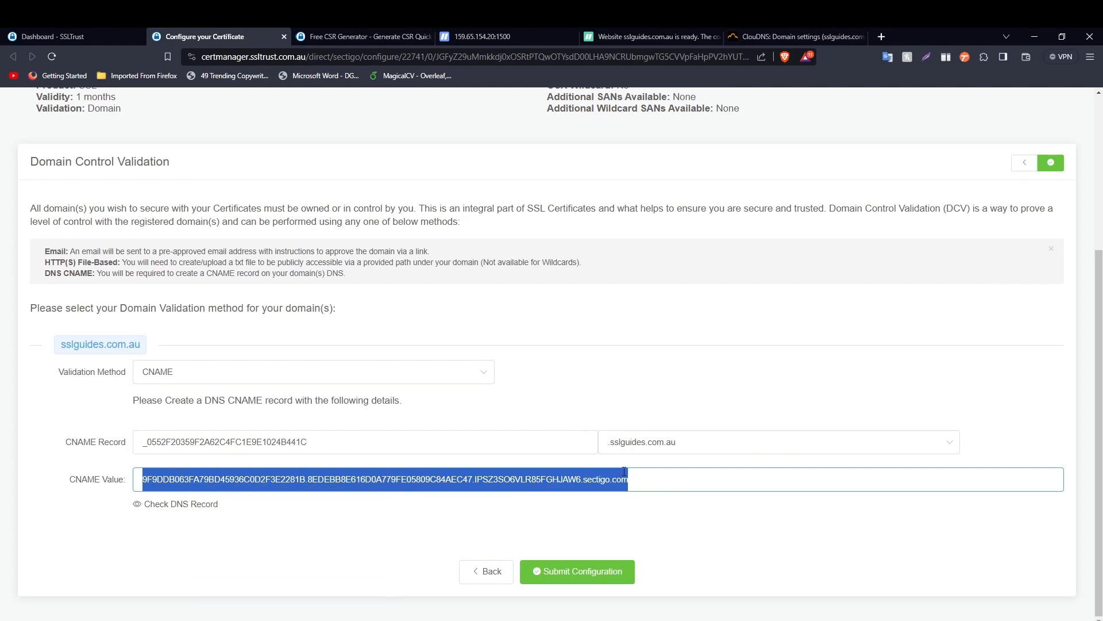
click(759, 36)
right_click(492, 343)
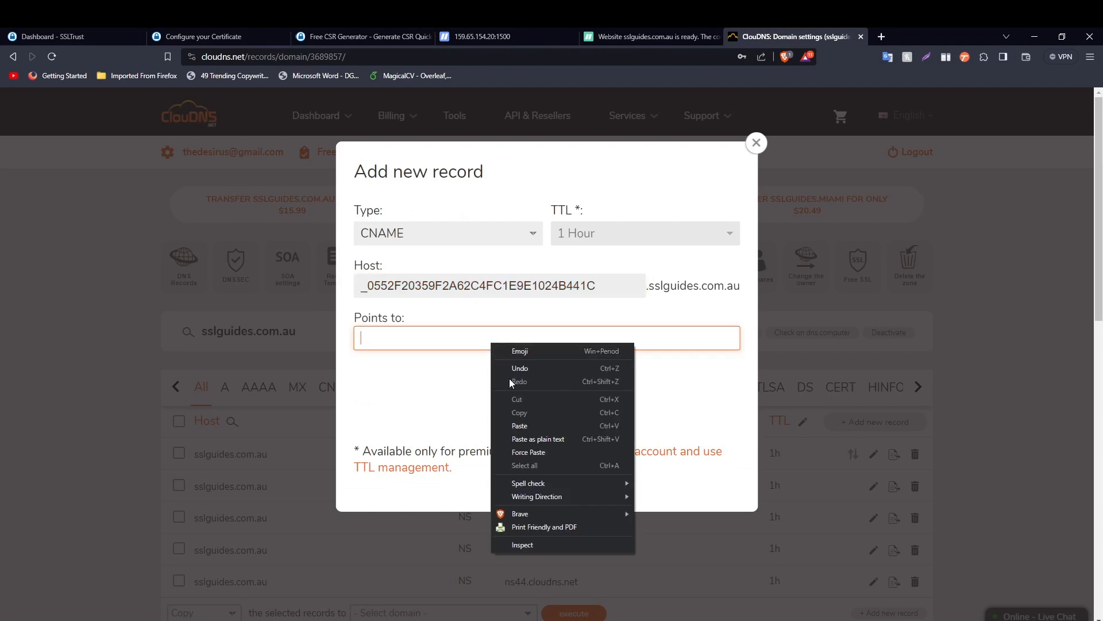
click(533, 425)
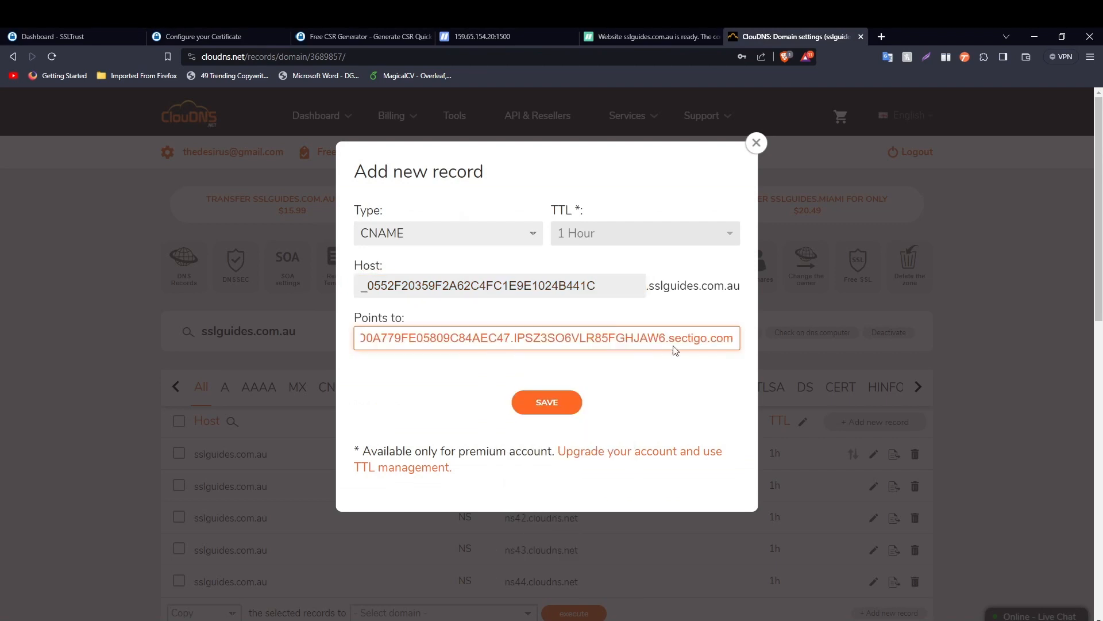
click(551, 404)
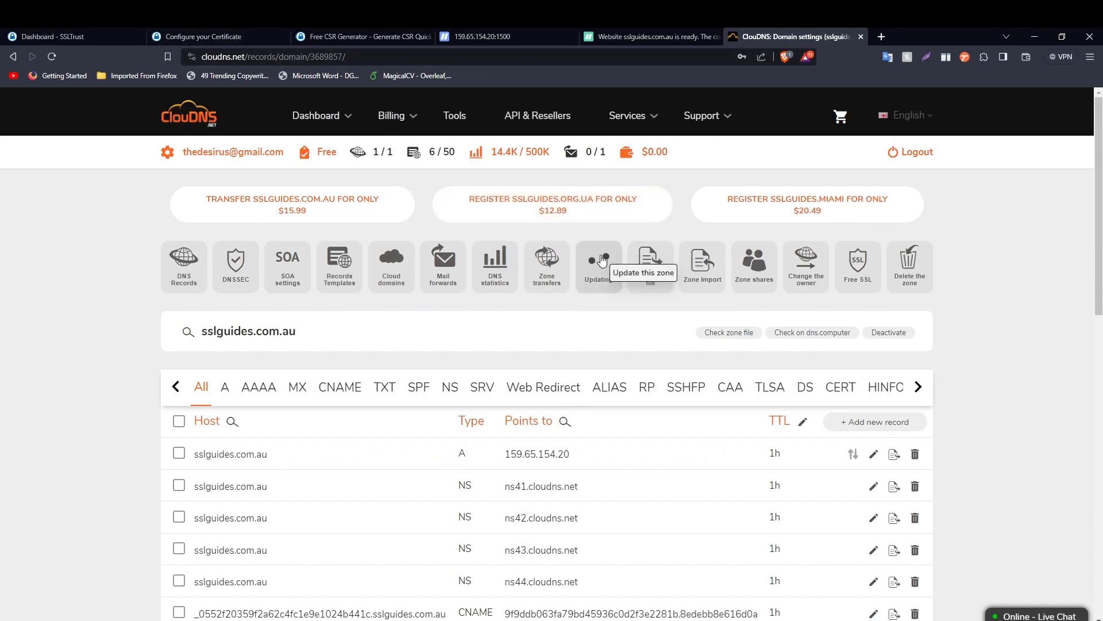
click(233, 36)
- Run a DNS Checker propagation search for the validation CNAME, which resolves nowhere yet
click(361, 187)
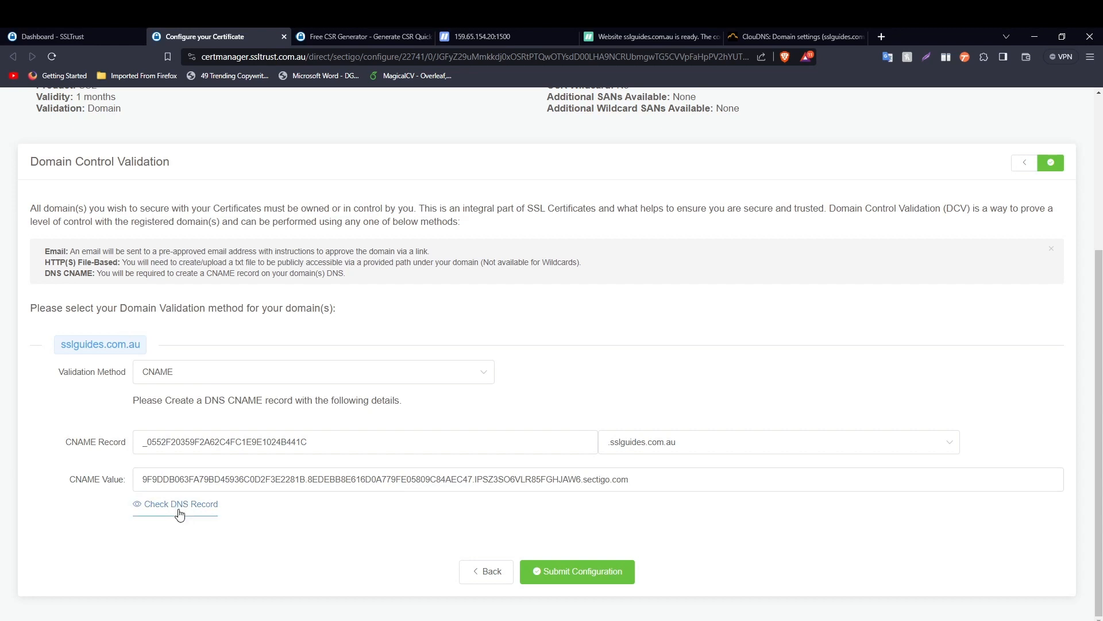
click(179, 509)
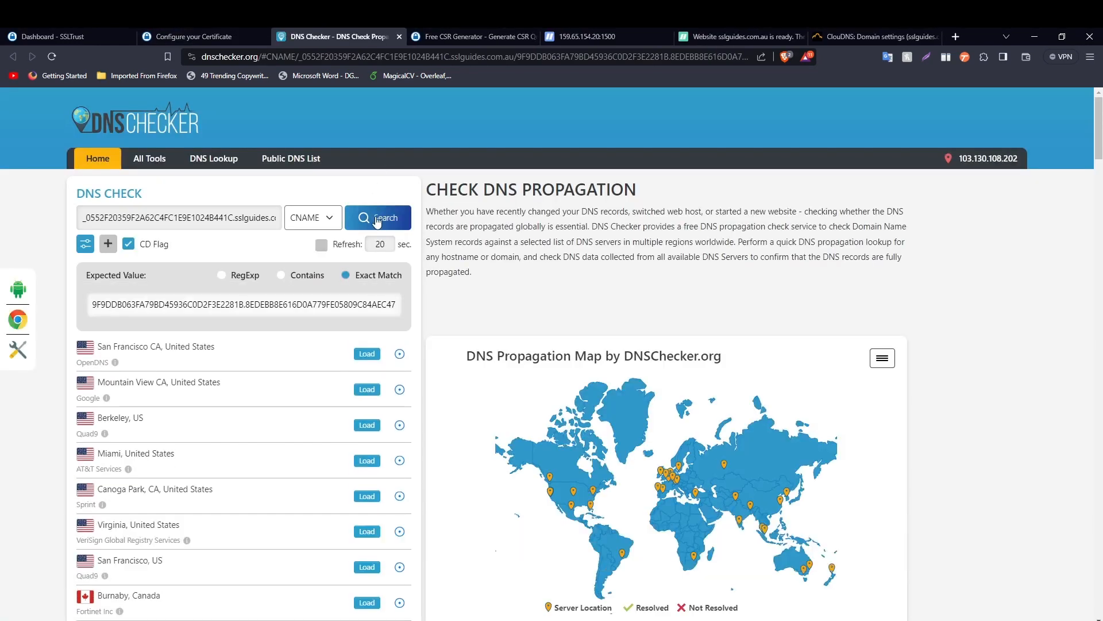
click(378, 220)
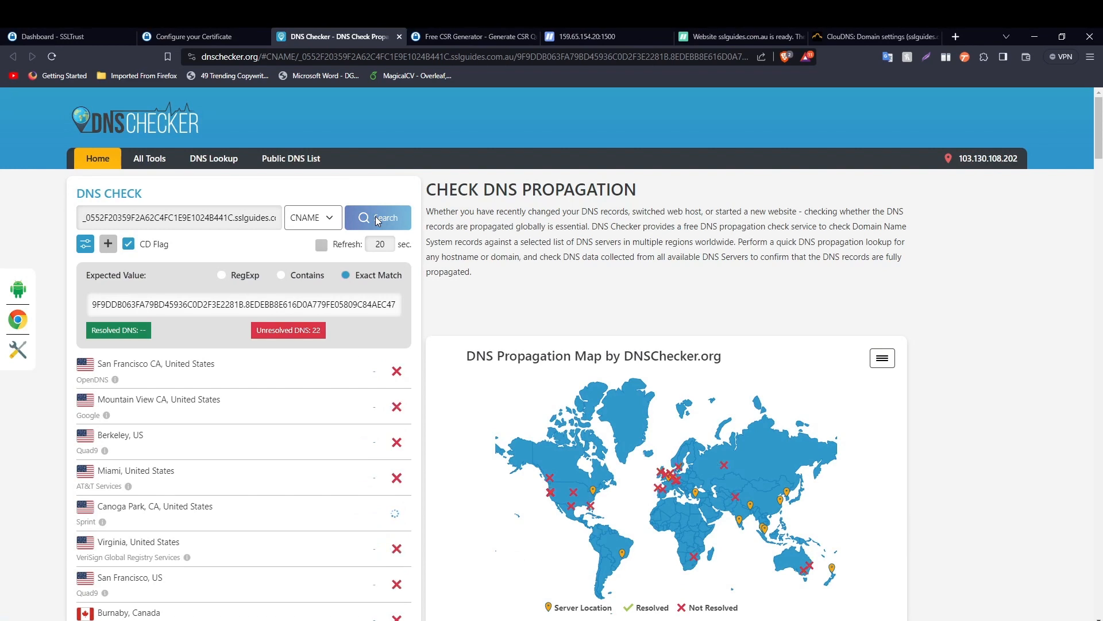
scroll(402, 247, down, 3)
scroll(405, 253, down, 3)
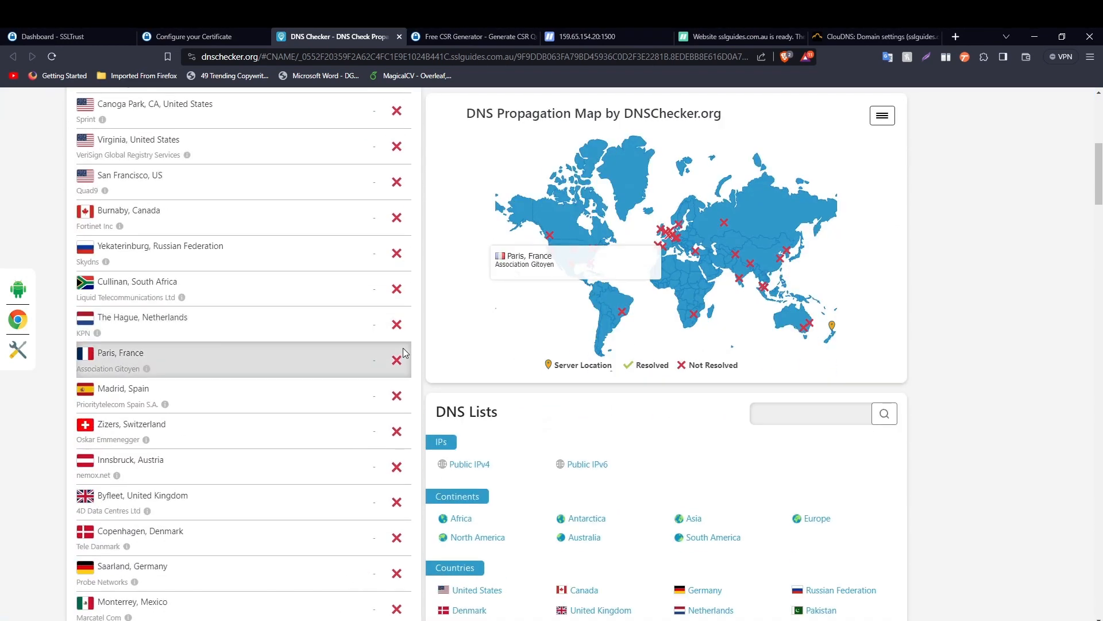
scroll(416, 321, up, 6)
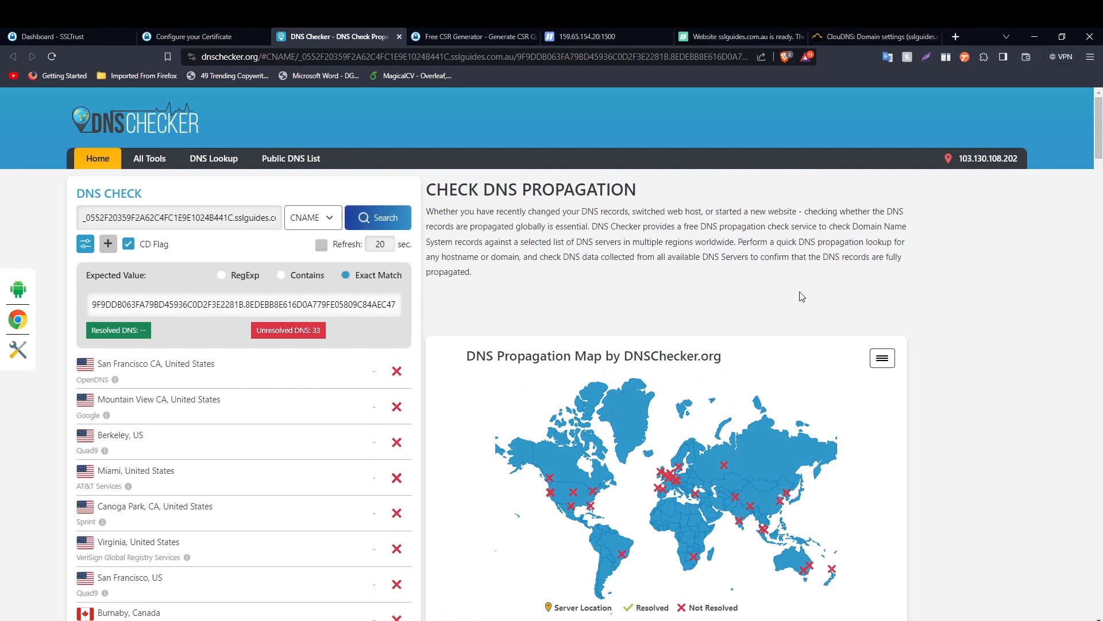
click(216, 30)
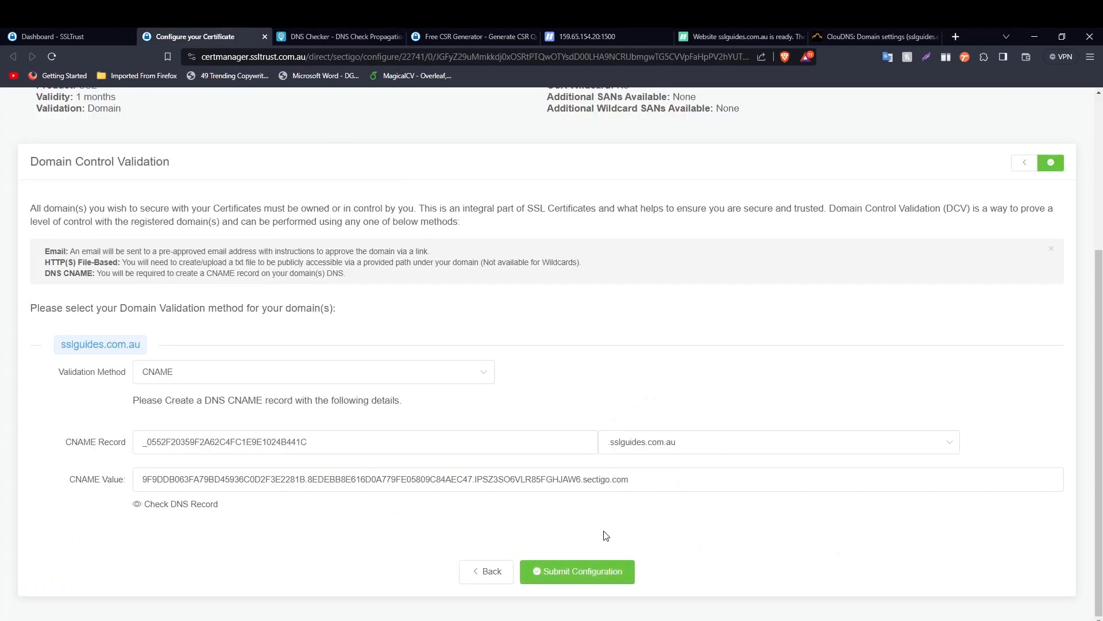
- Submit the certificate configuration and open the order's Validation Manager
click(581, 577)
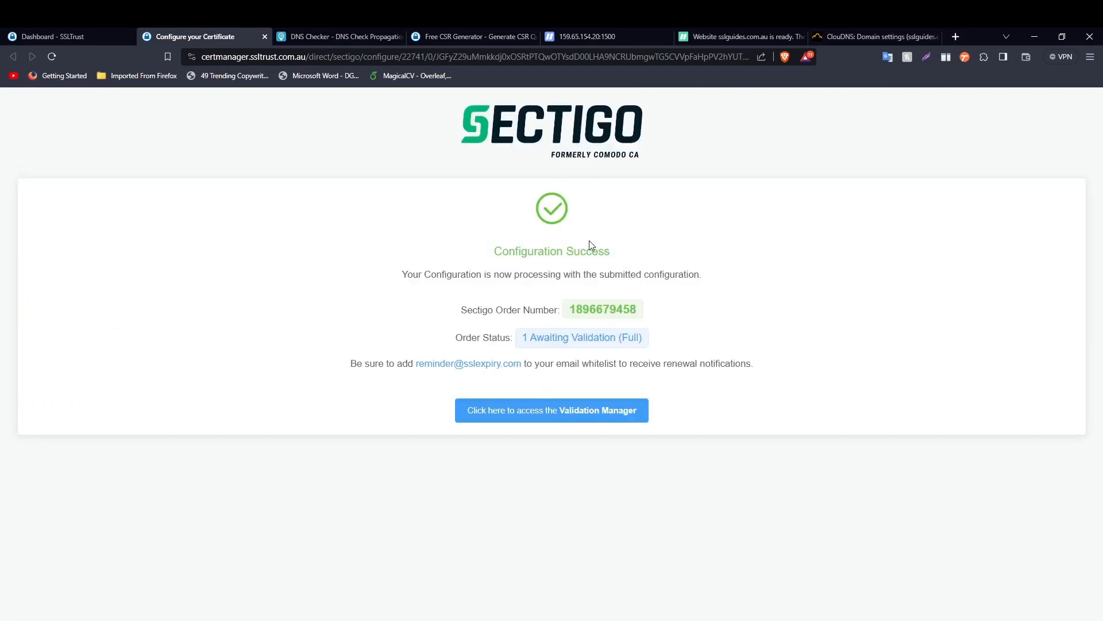
drag(608, 251, 446, 253)
click(680, 278)
click(537, 415)
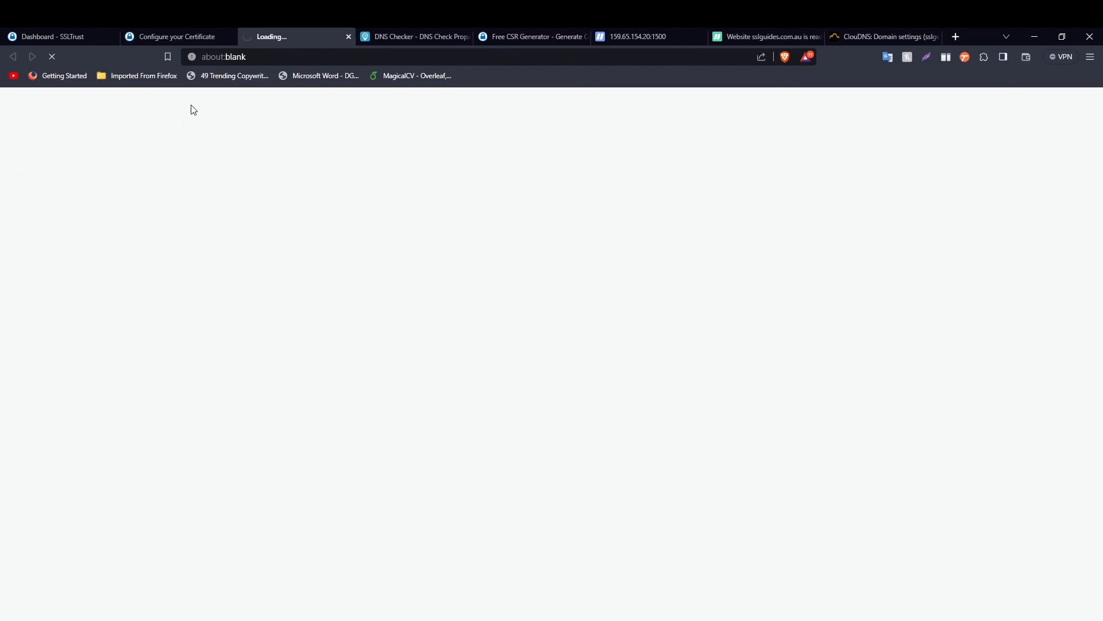
- Close the finished configuration page and go to the SSLTrust account dashboard
click(230, 36)
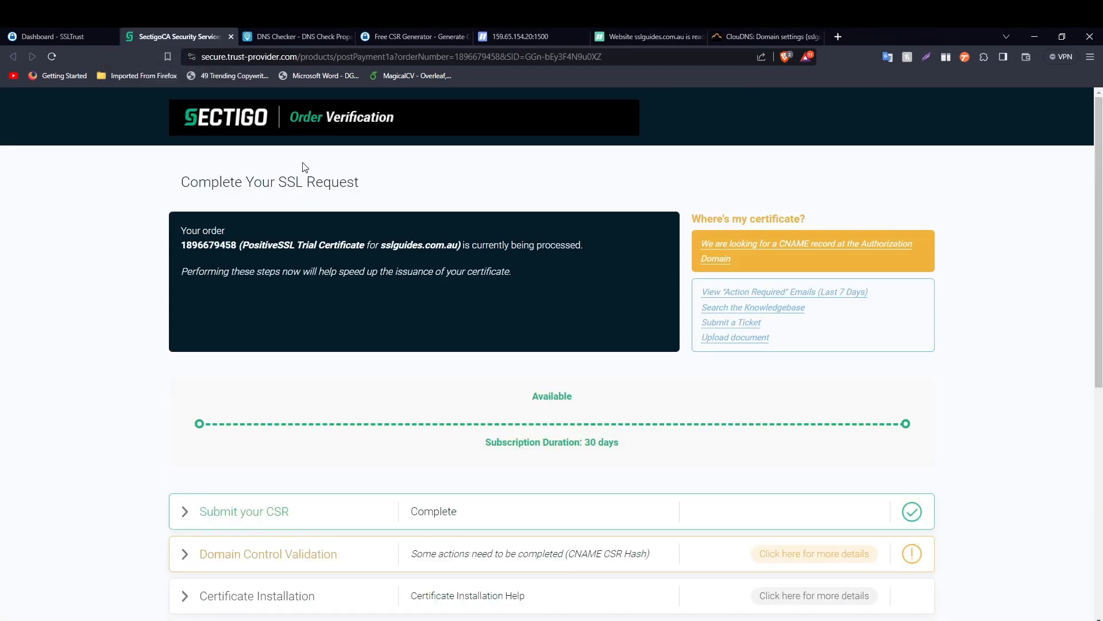
scroll(438, 224, down, 1)
scroll(442, 223, down, 3)
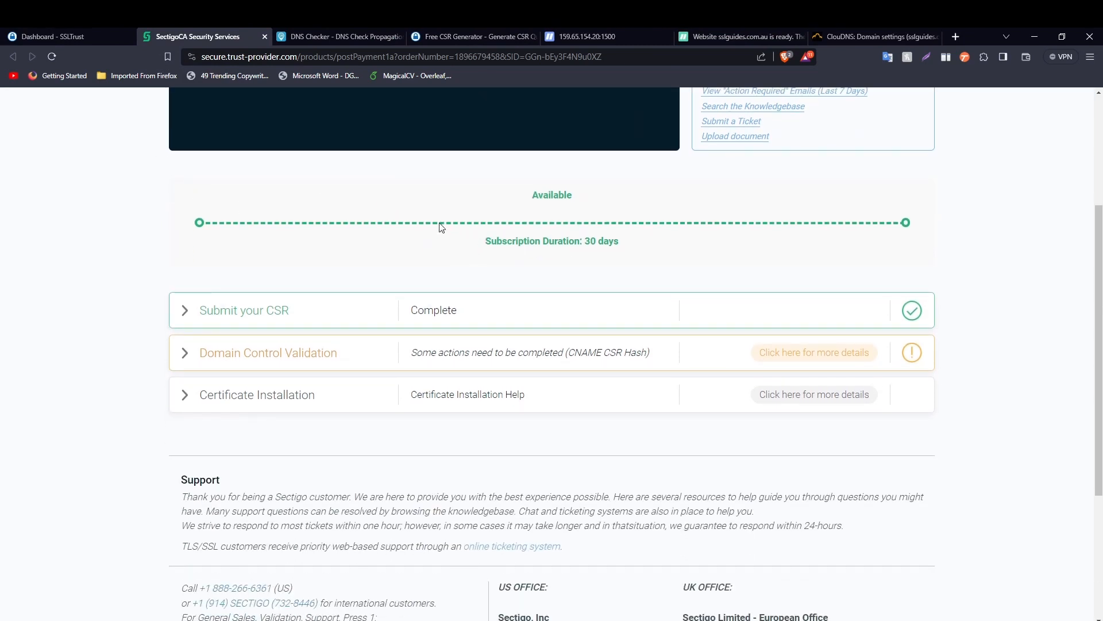
click(58, 36)
click(59, 165)
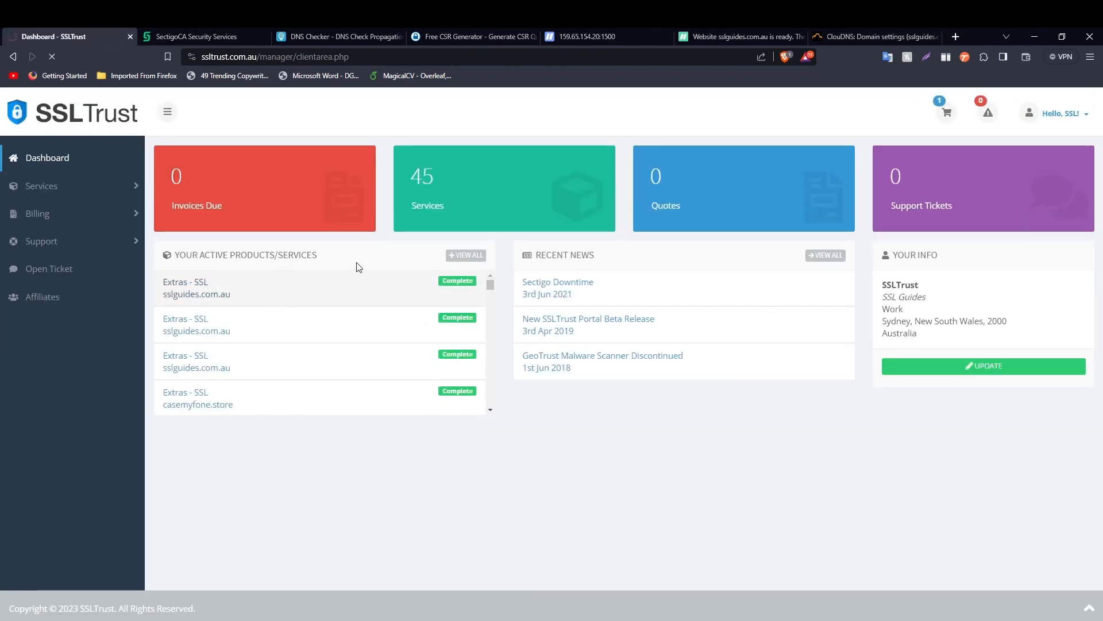
- Open the sslguides.com.au product's Validation Manager and expand Domain Control Validation to view the CNAME CSR hash
click(349, 286)
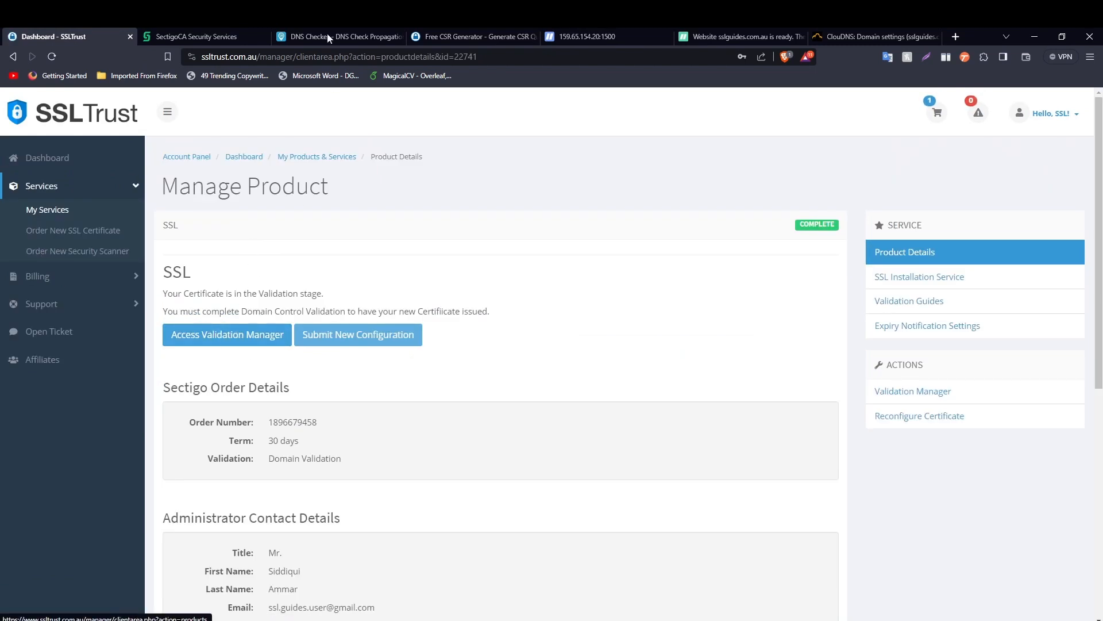
click(267, 36)
click(224, 332)
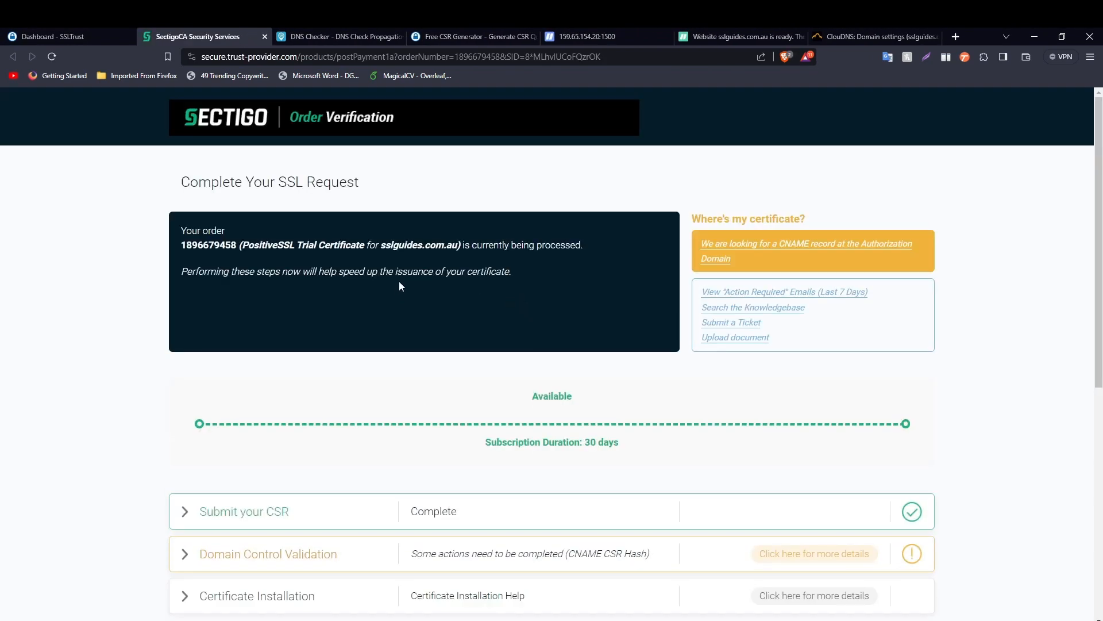
scroll(400, 282, down, 2)
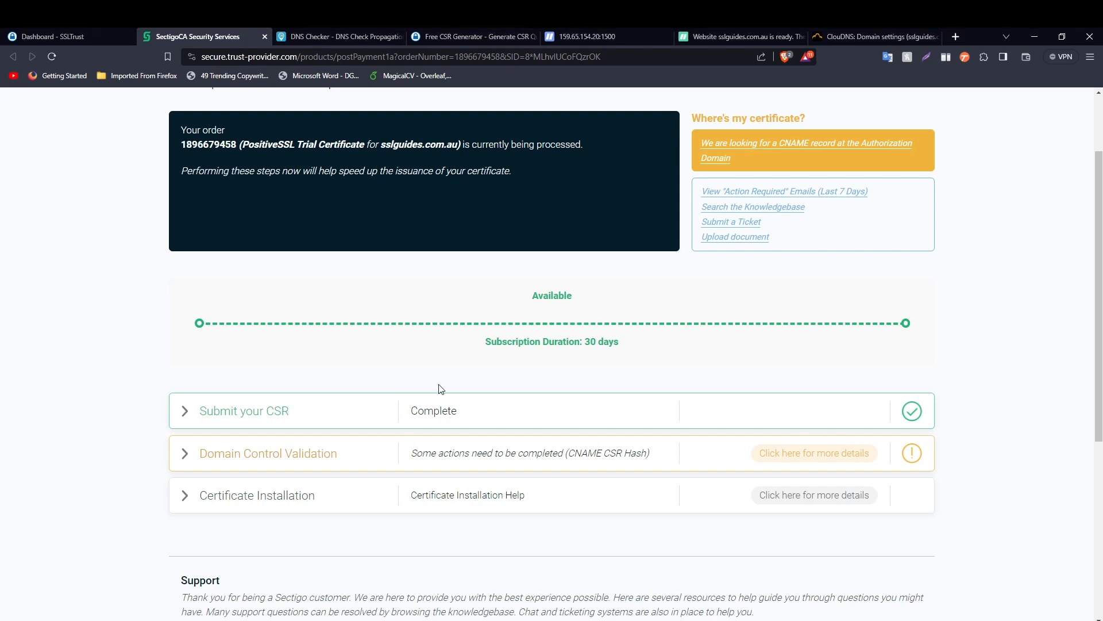
scroll(229, 345, down, 2)
click(187, 352)
scroll(247, 432, down, 2)
scroll(248, 432, down, 5)
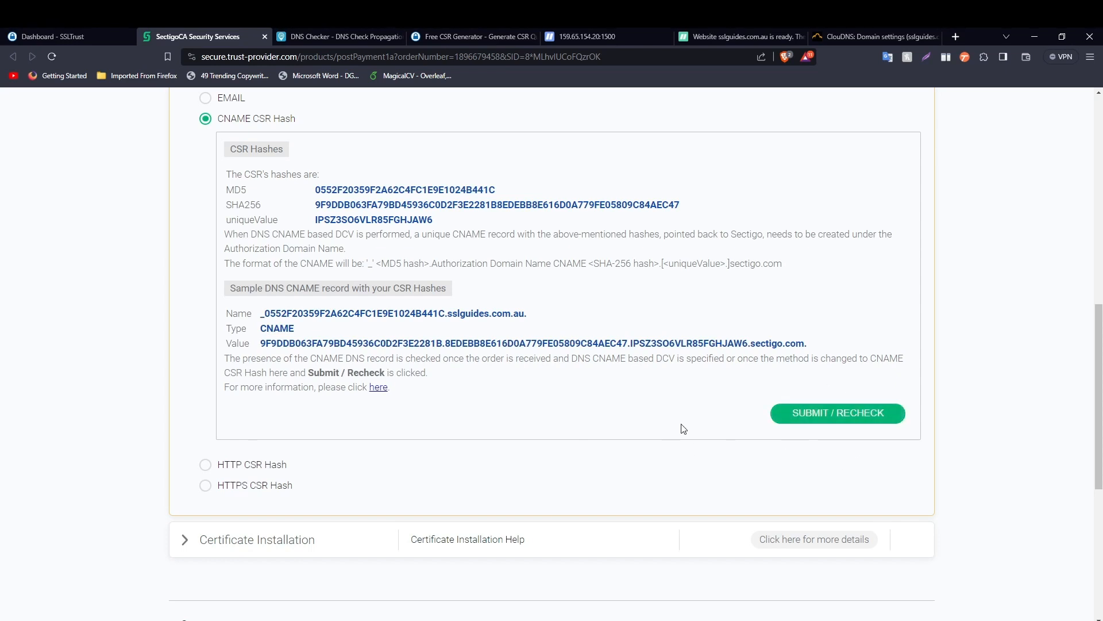
- Close the Sectigo page and rerun the DNS Checker search, now resolving on several servers
key(ctrl+w)
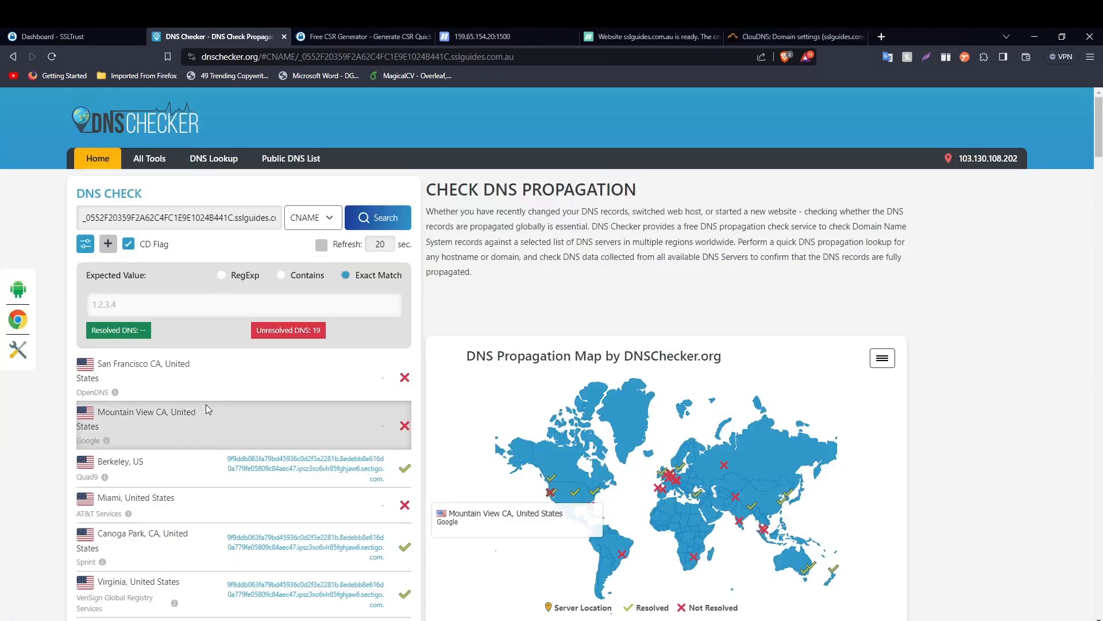
scroll(871, 432, down, 2)
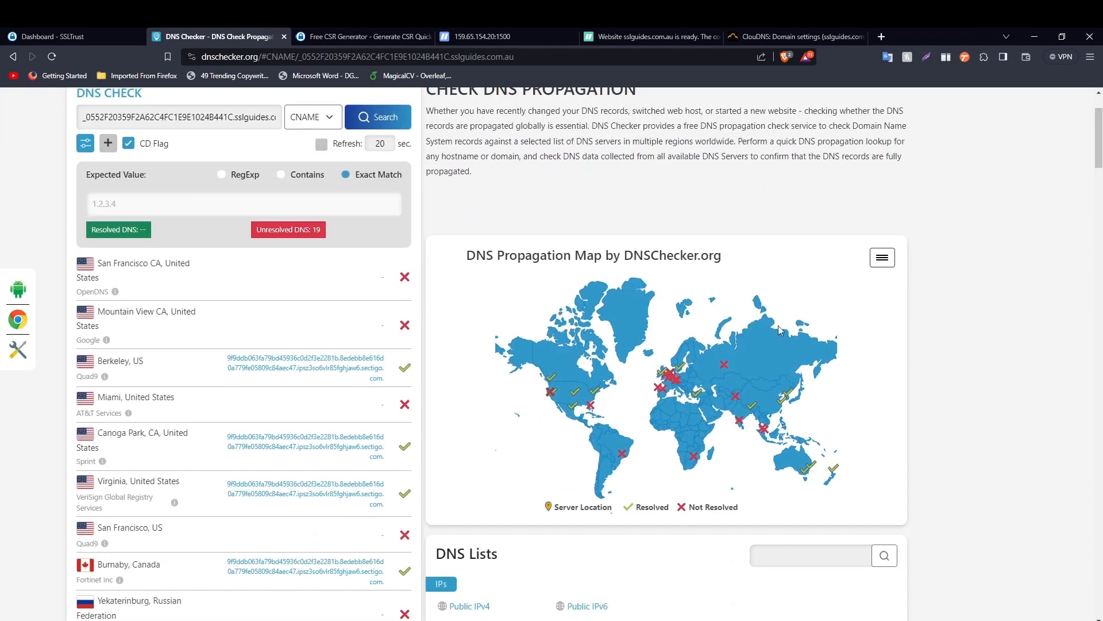
click(384, 117)
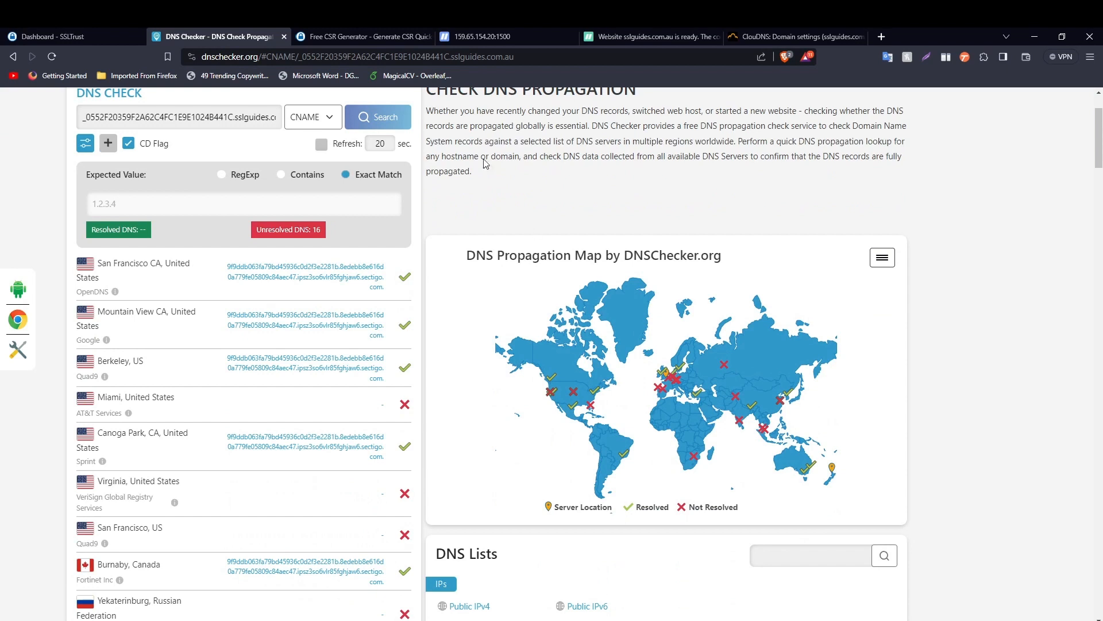
click(284, 36)
click(82, 33)
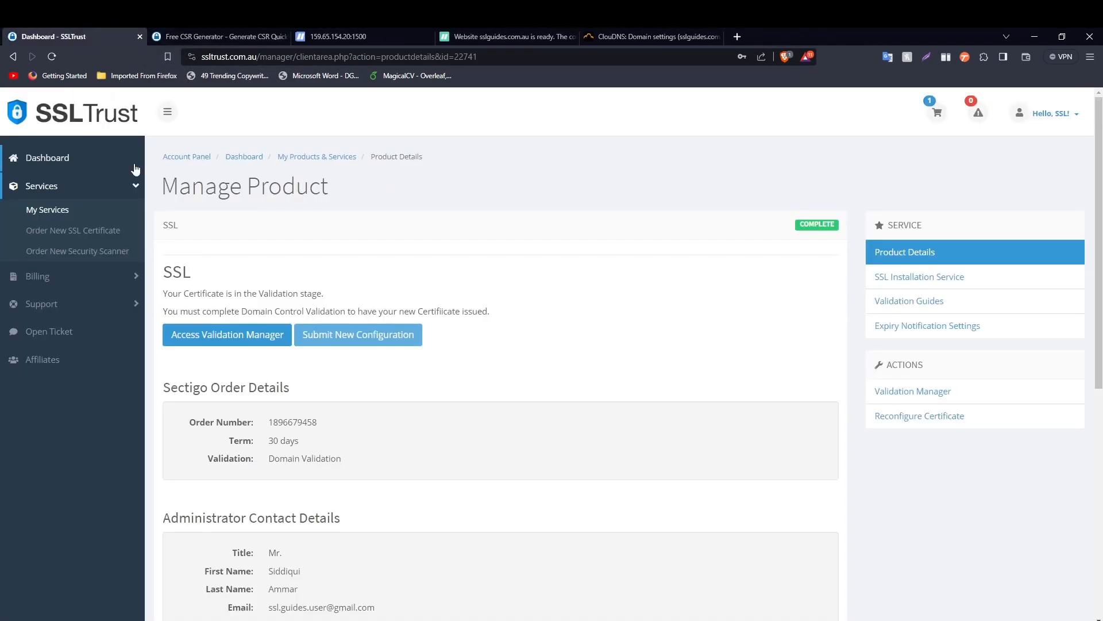
- Open the sslguides.com.au SSL service's Collect/Download Certificate page showing the certificate valid to 19 November 2023
click(46, 158)
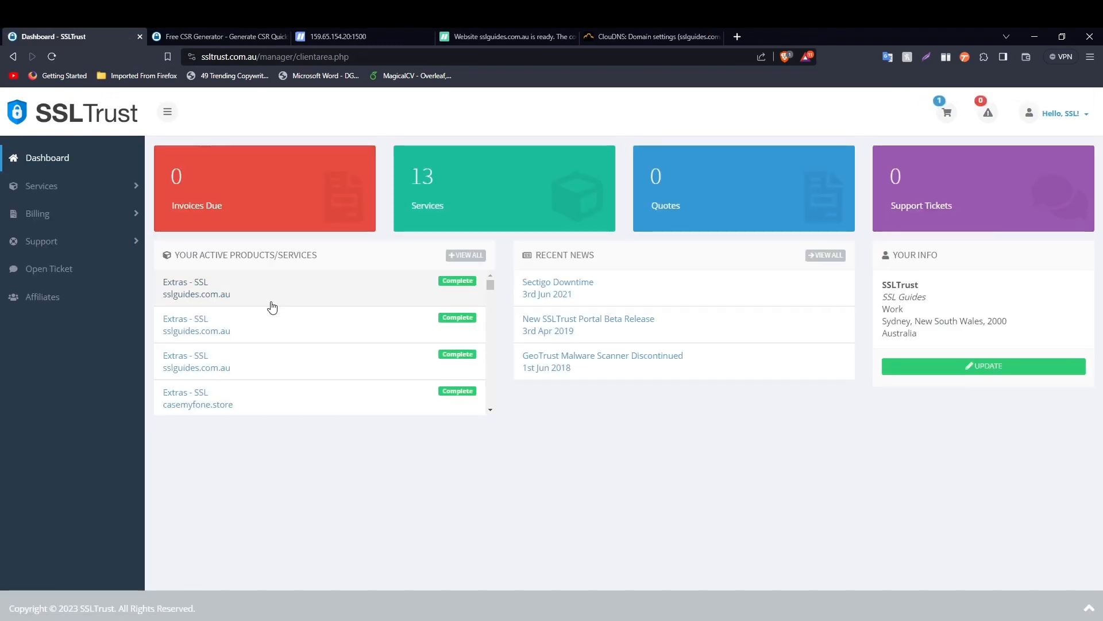
click(245, 289)
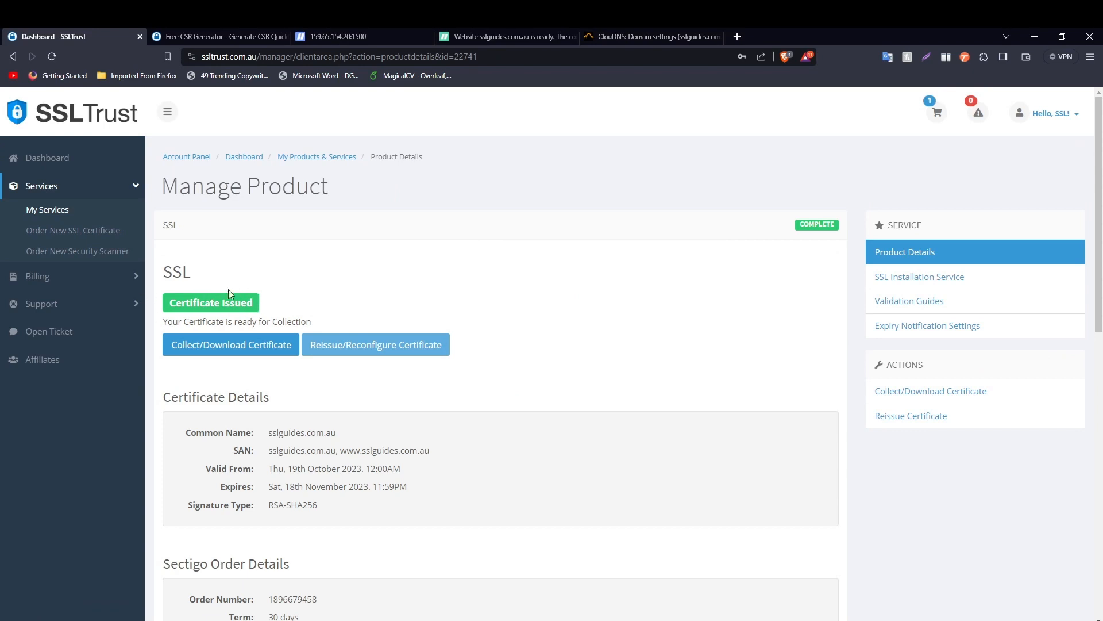
click(240, 346)
click(246, 347)
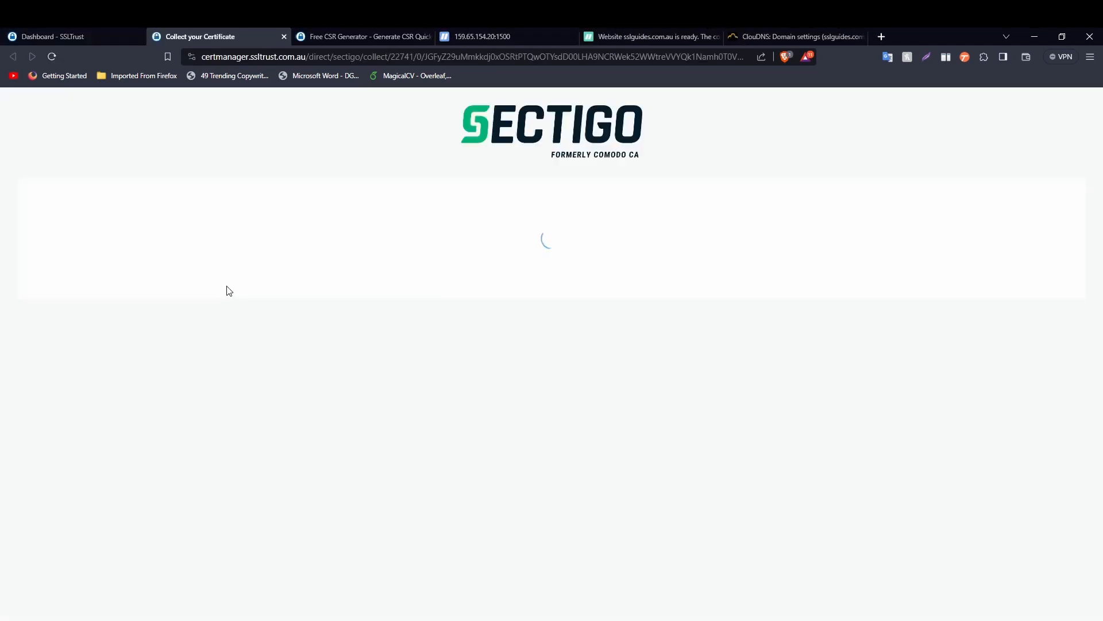
scroll(260, 279, down, 1)
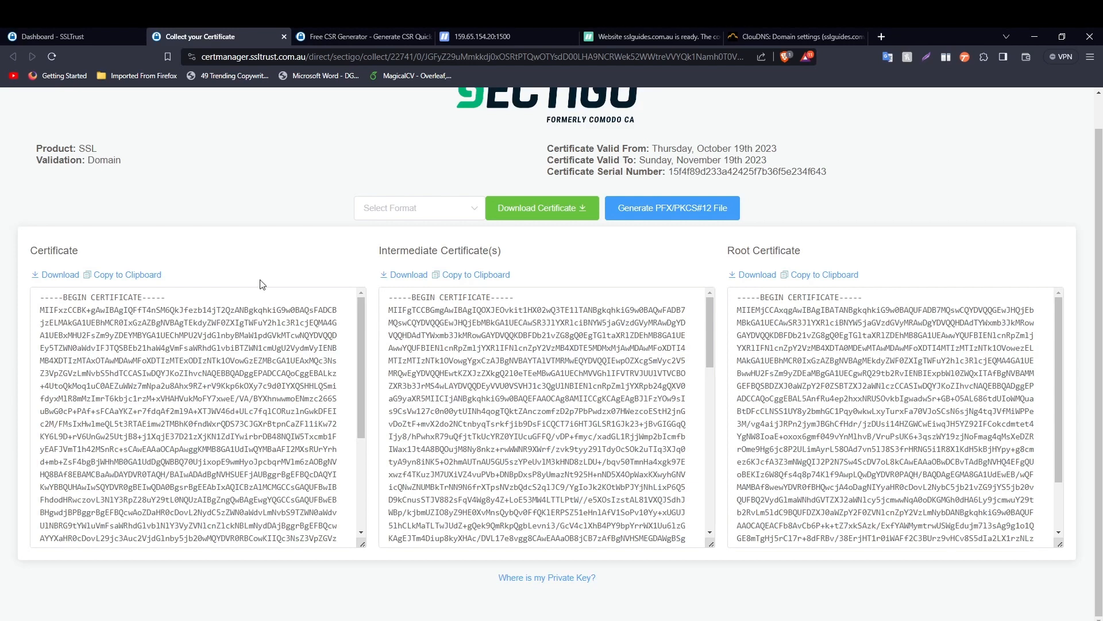
click(483, 36)
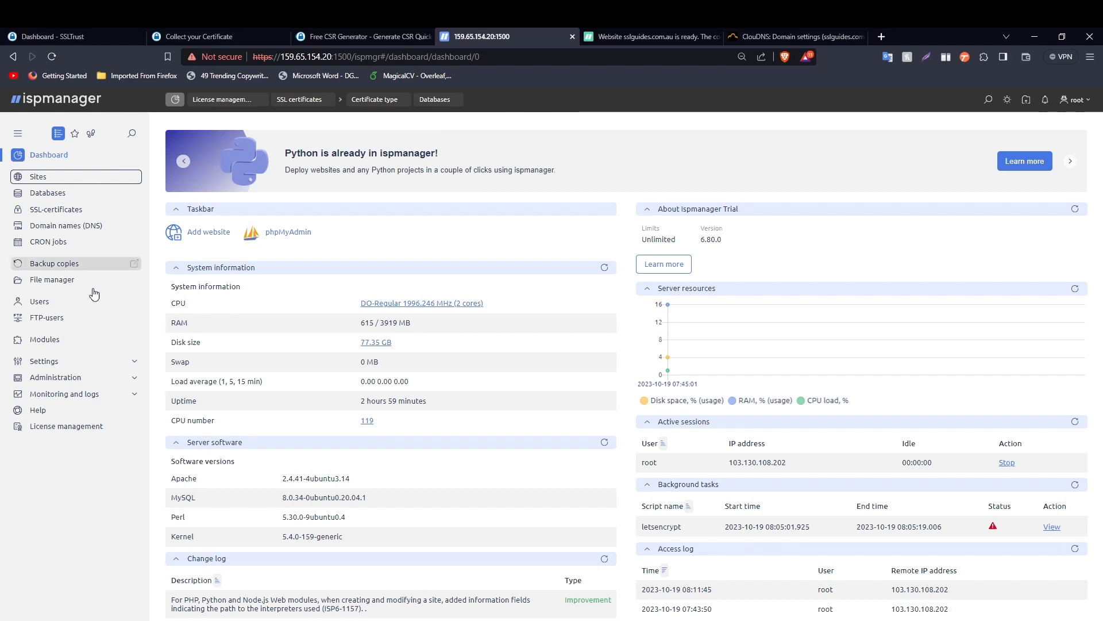
- In ispmanager SSL certificates, start adding an Existing certificate
click(64, 213)
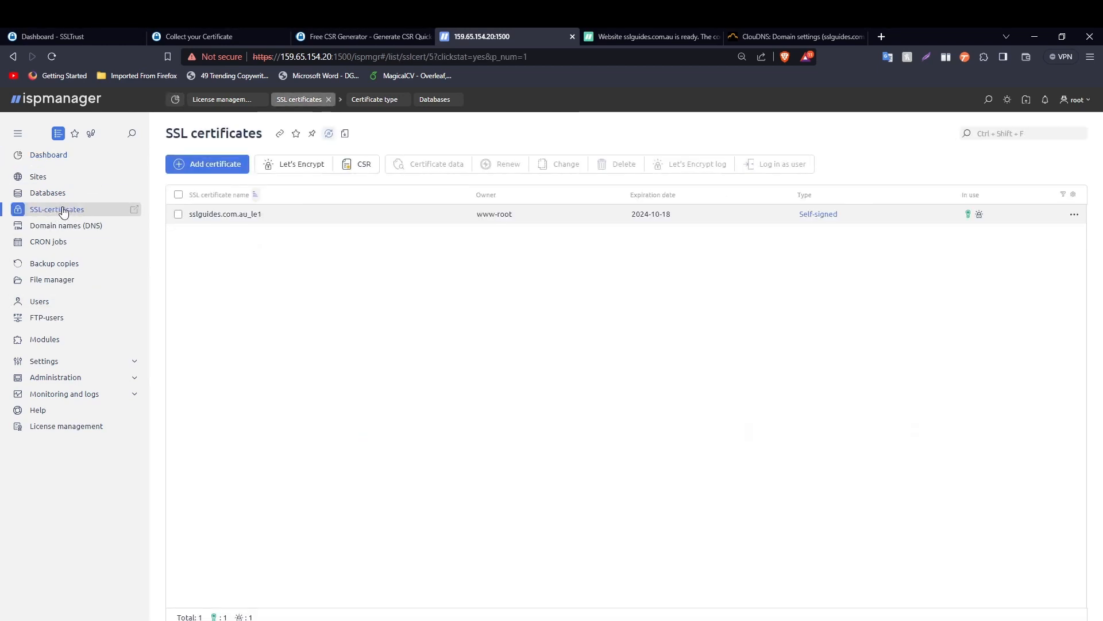
click(211, 166)
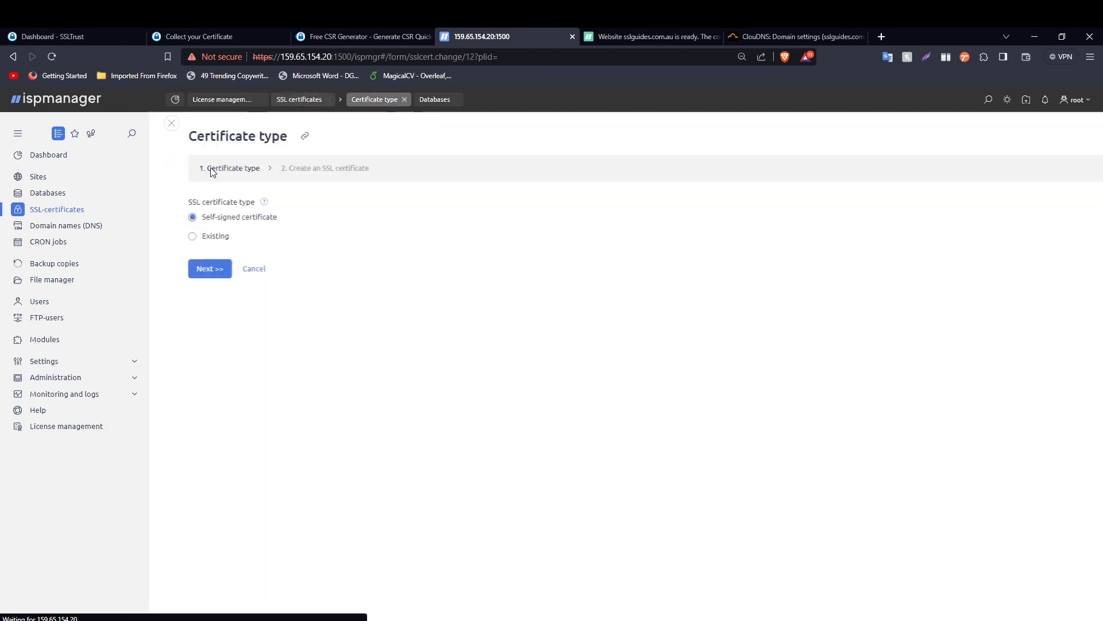
click(172, 236)
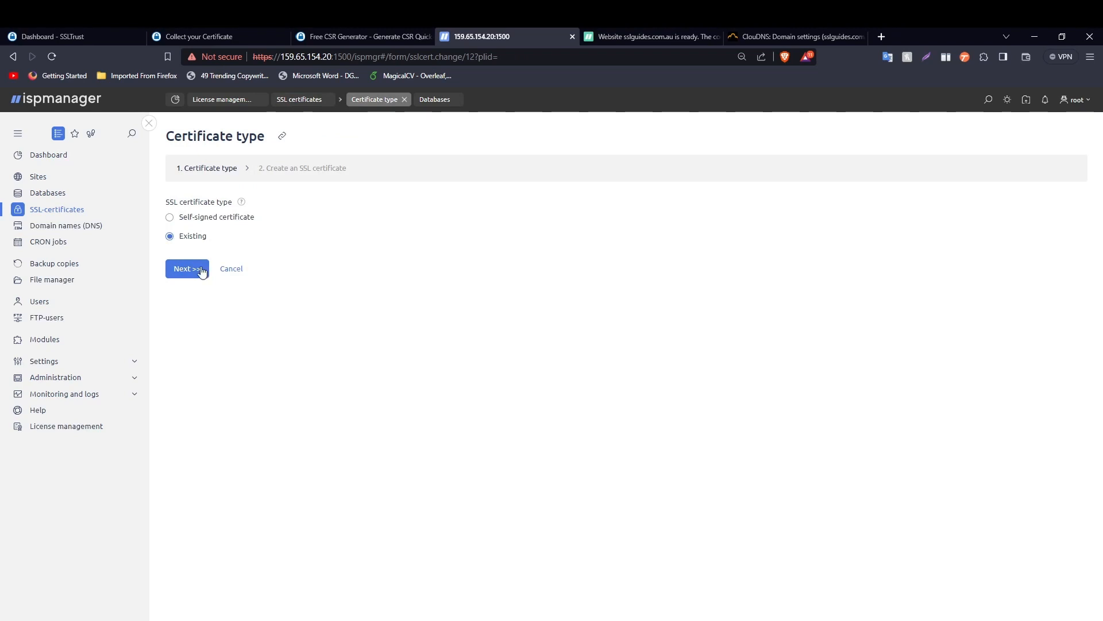
click(189, 270)
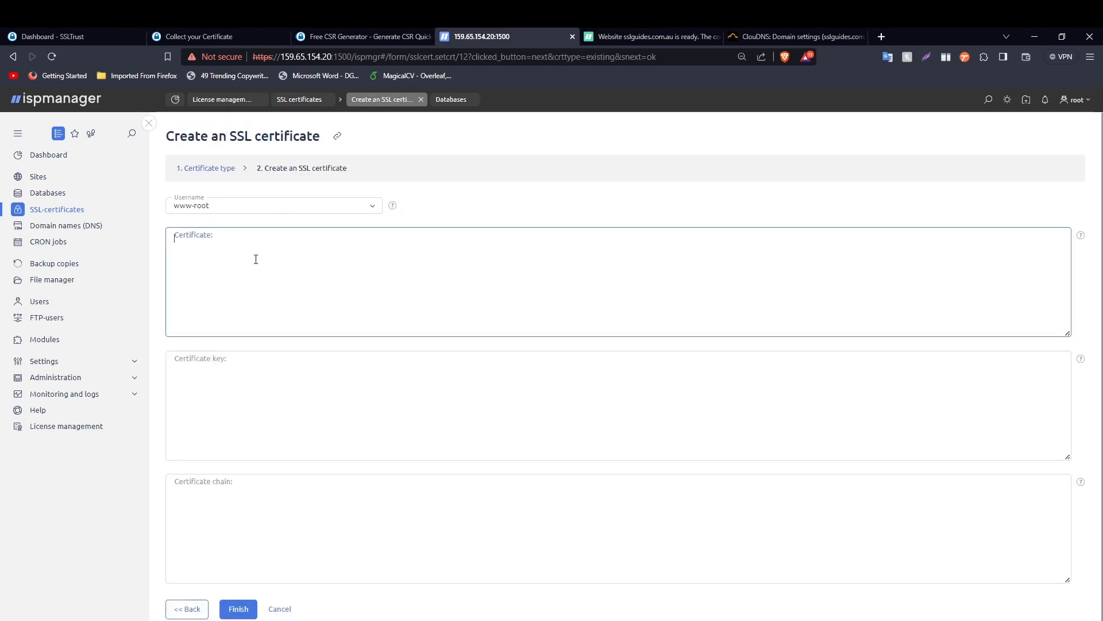
- Paste the issued certificate text from SSLTrust into the Certificate field
click(81, 30)
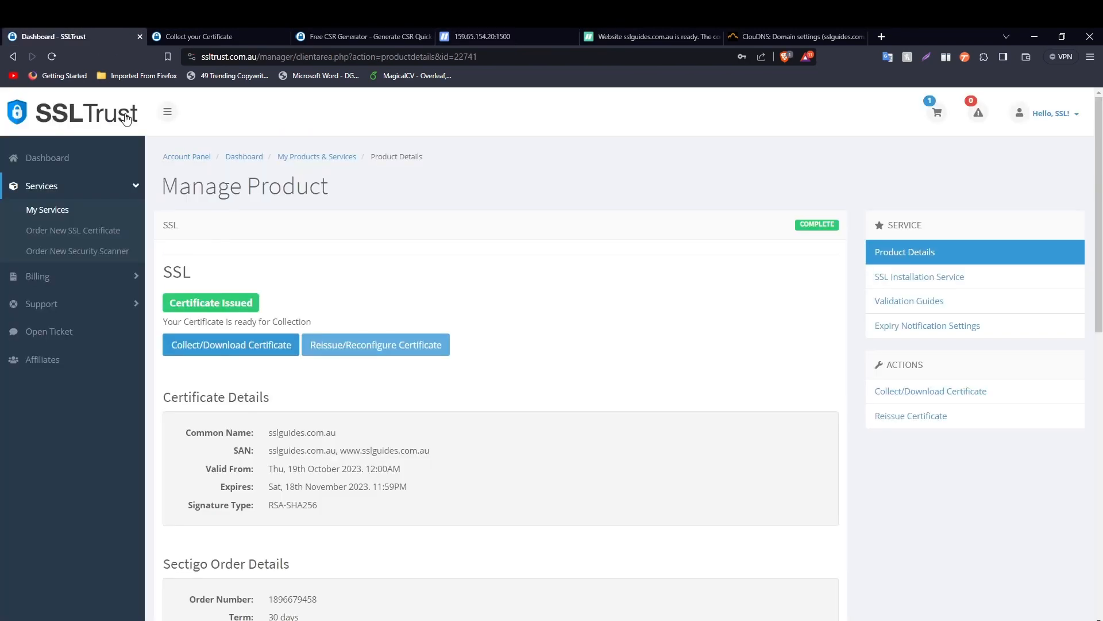
click(140, 37)
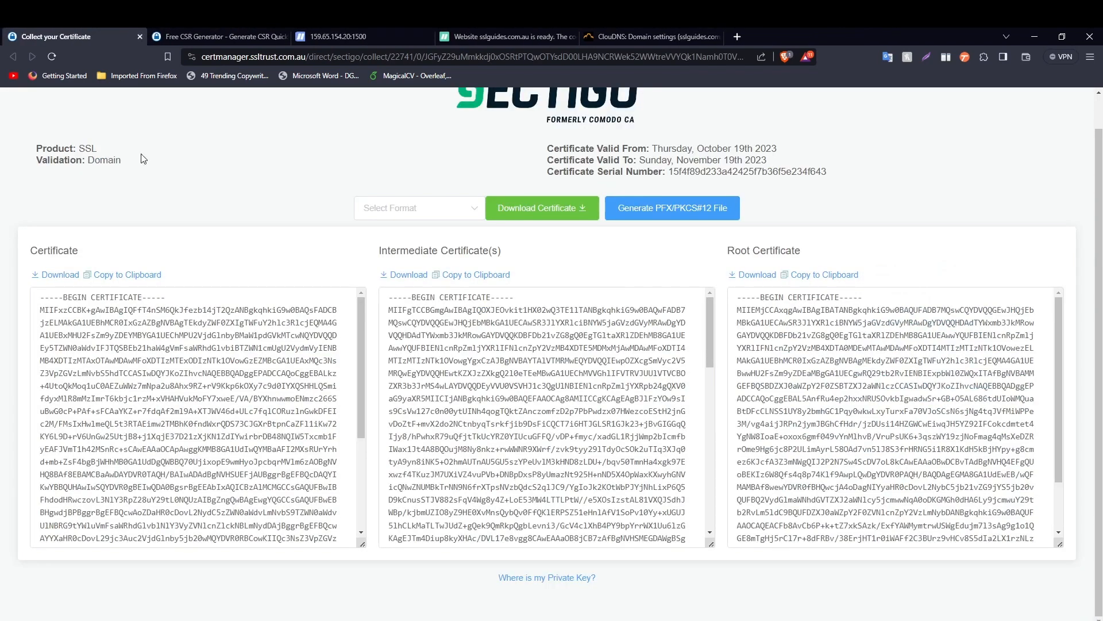
click(130, 277)
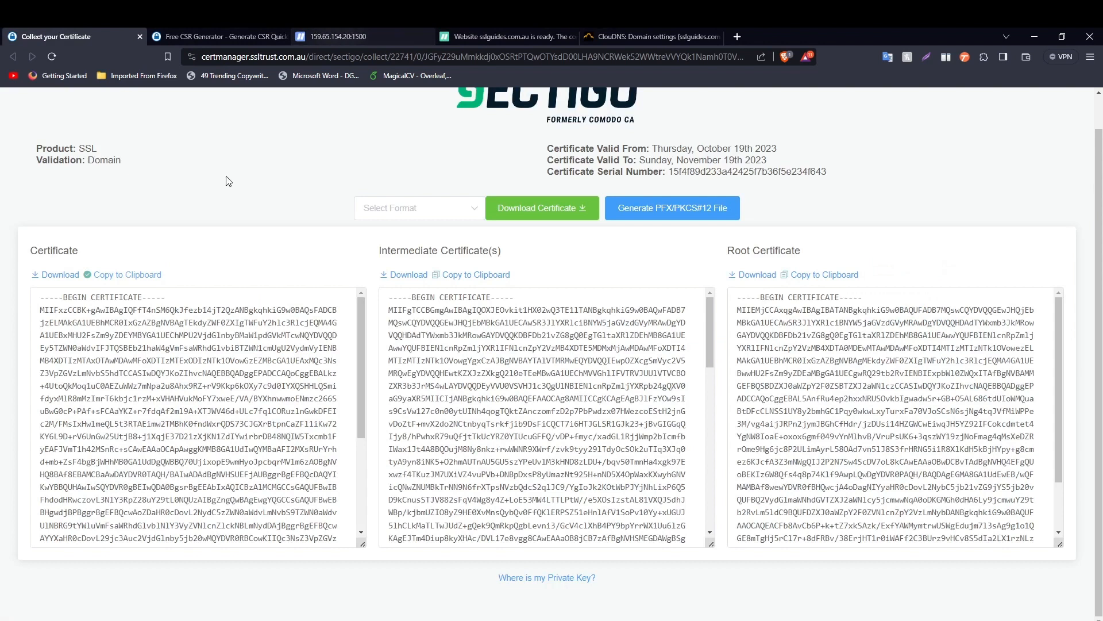
click(345, 36)
right_click(217, 271)
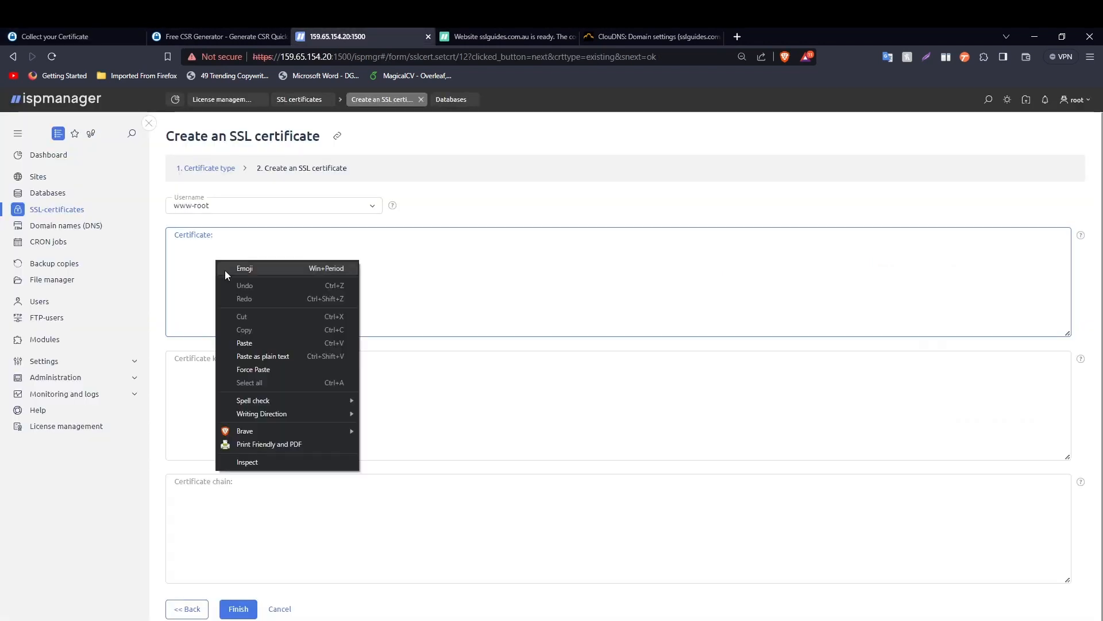
click(256, 341)
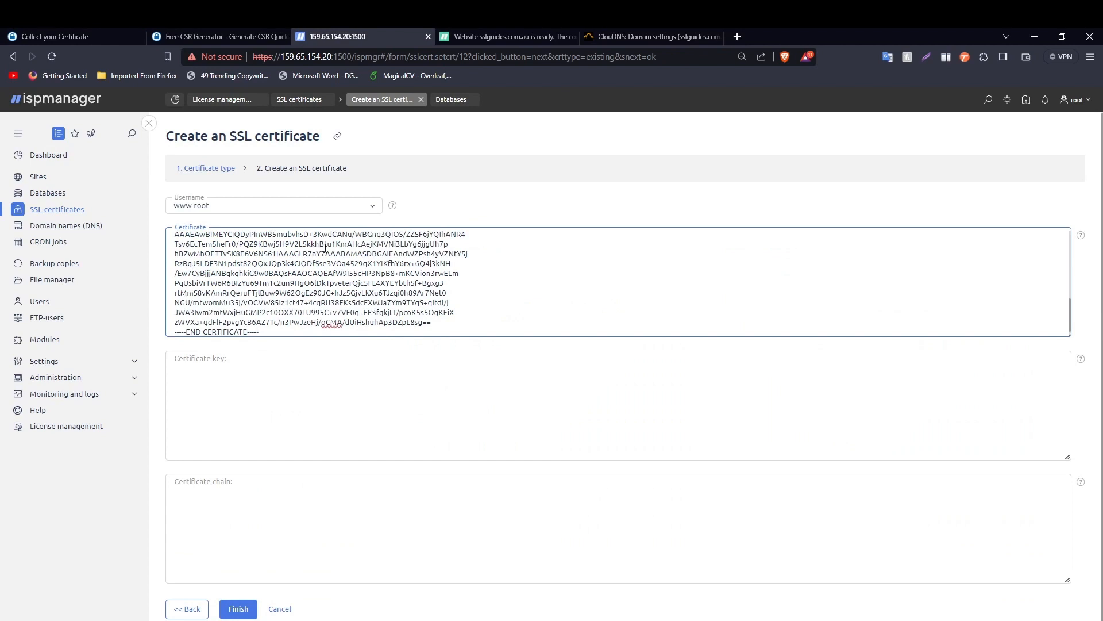
- Copy the private key block from the CSR generator into the Certificate key field
click(218, 36)
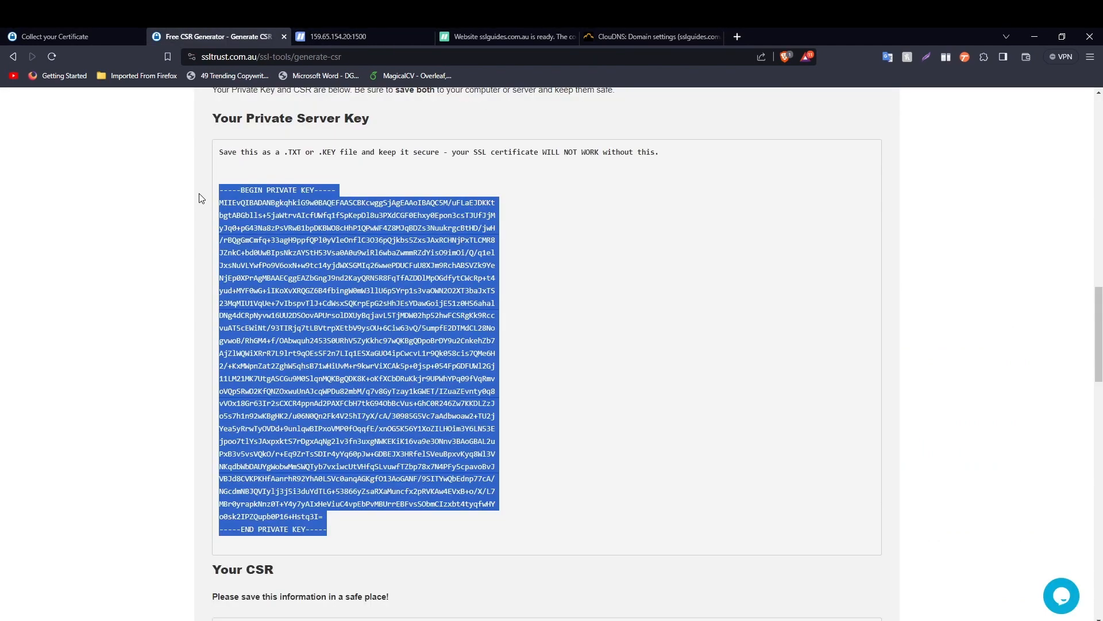
click(99, 266)
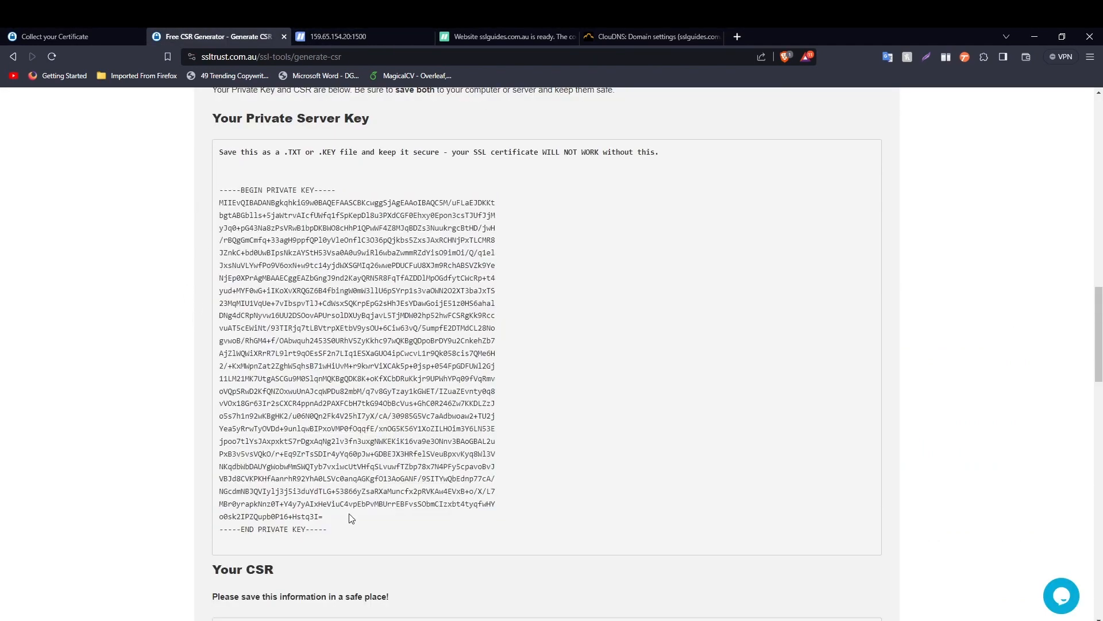
drag(345, 537, 208, 194)
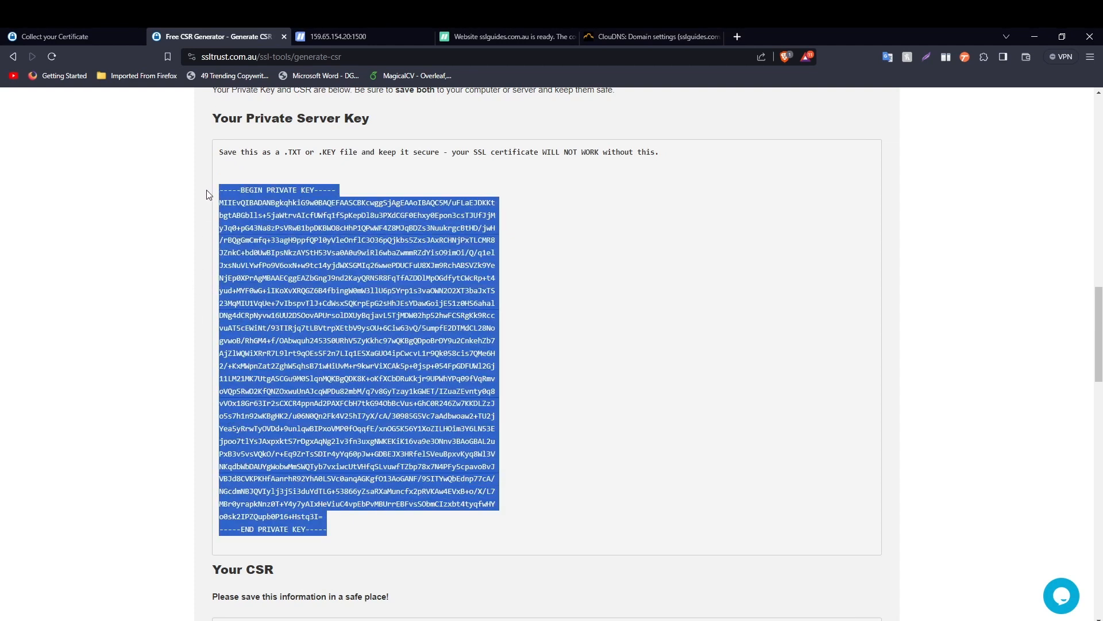
right_click(280, 309)
click(289, 319)
click(338, 34)
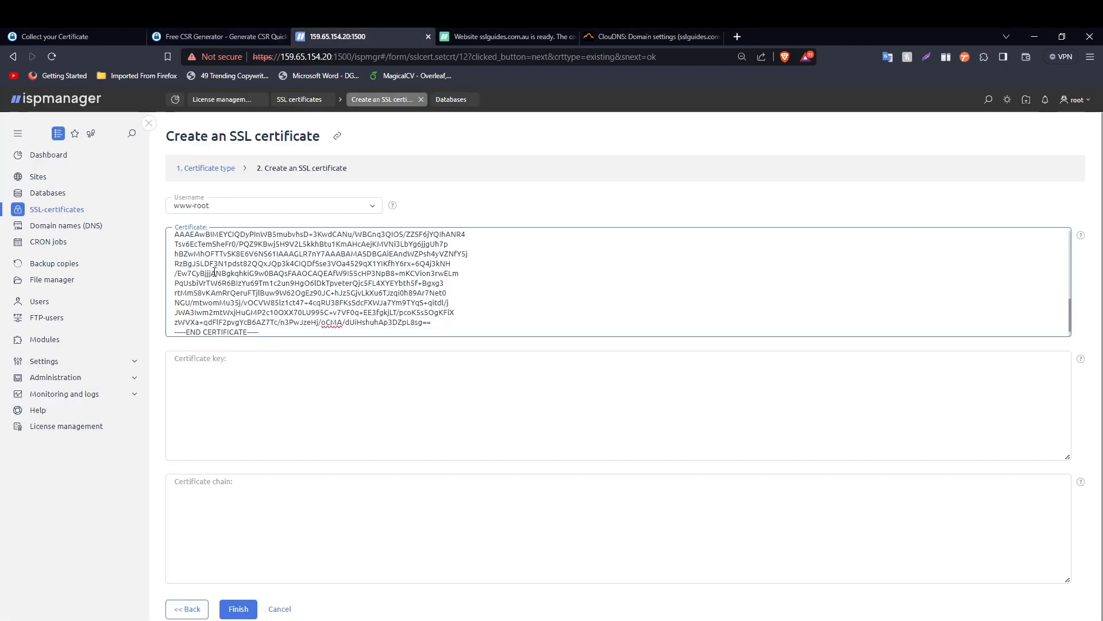
right_click(232, 390)
click(266, 468)
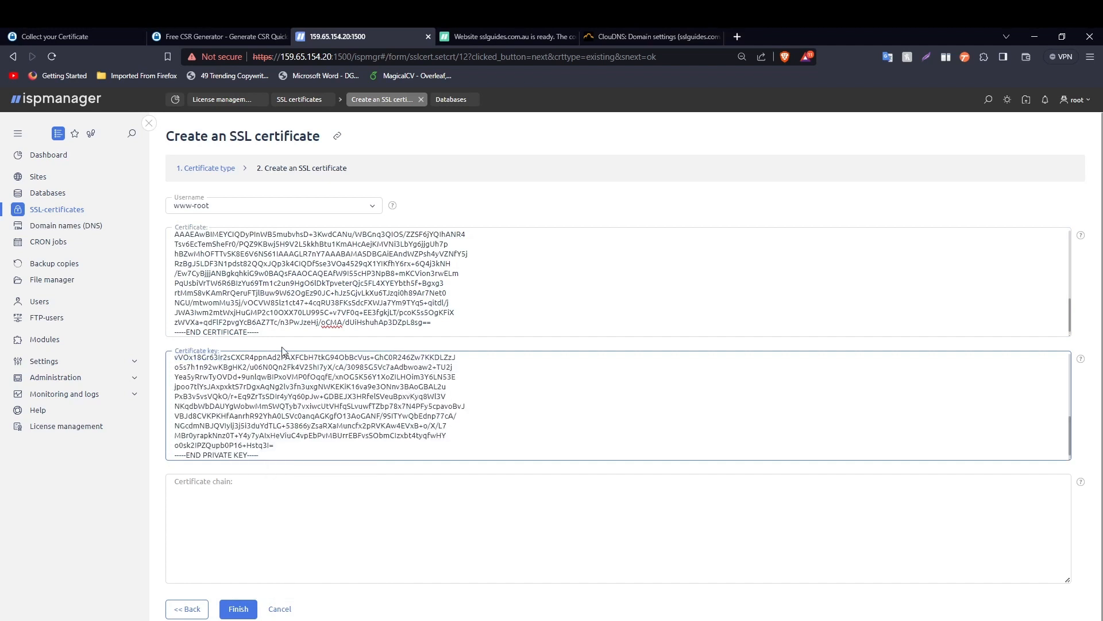
- Paste the Sectigo intermediate certificate into Certificate chain and finish adding the certificate
click(36, 34)
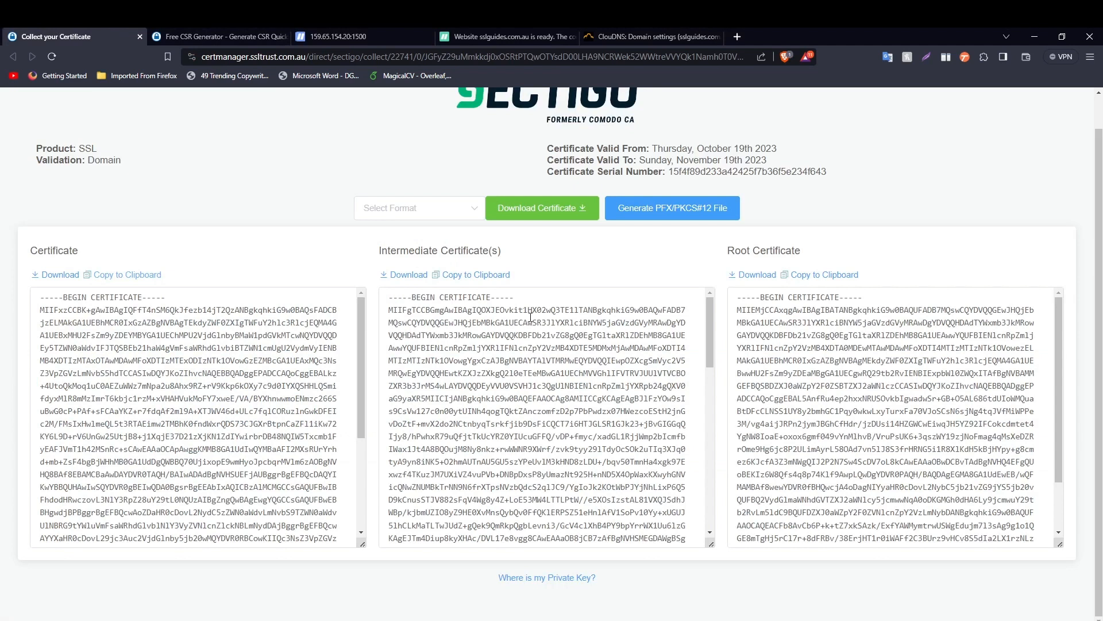
click(498, 279)
click(191, 35)
scroll(308, 306, down, 5)
click(337, 36)
click(243, 490)
right_click(229, 505)
click(274, 377)
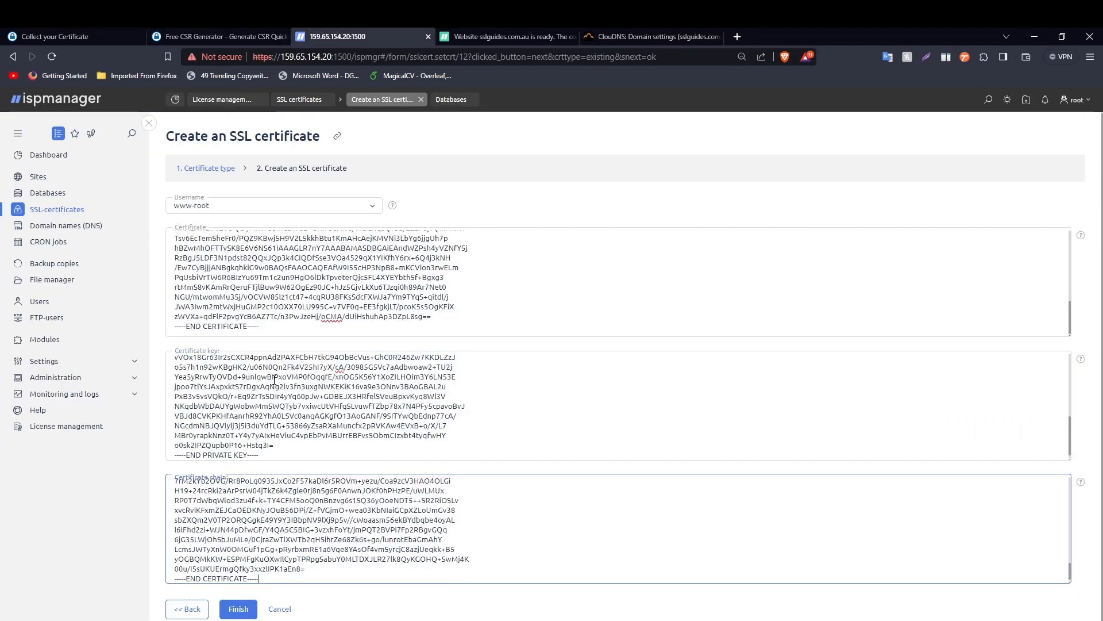
click(238, 610)
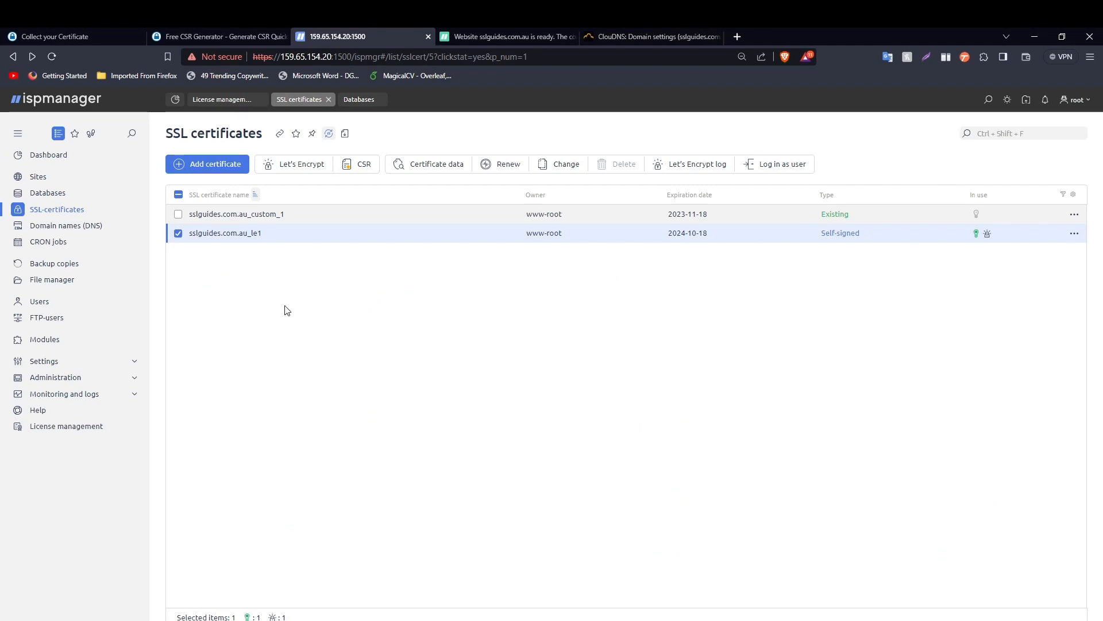
- Assign the sslguides.com.au_custom_1 certificate to the sslguides.com.au website
click(65, 181)
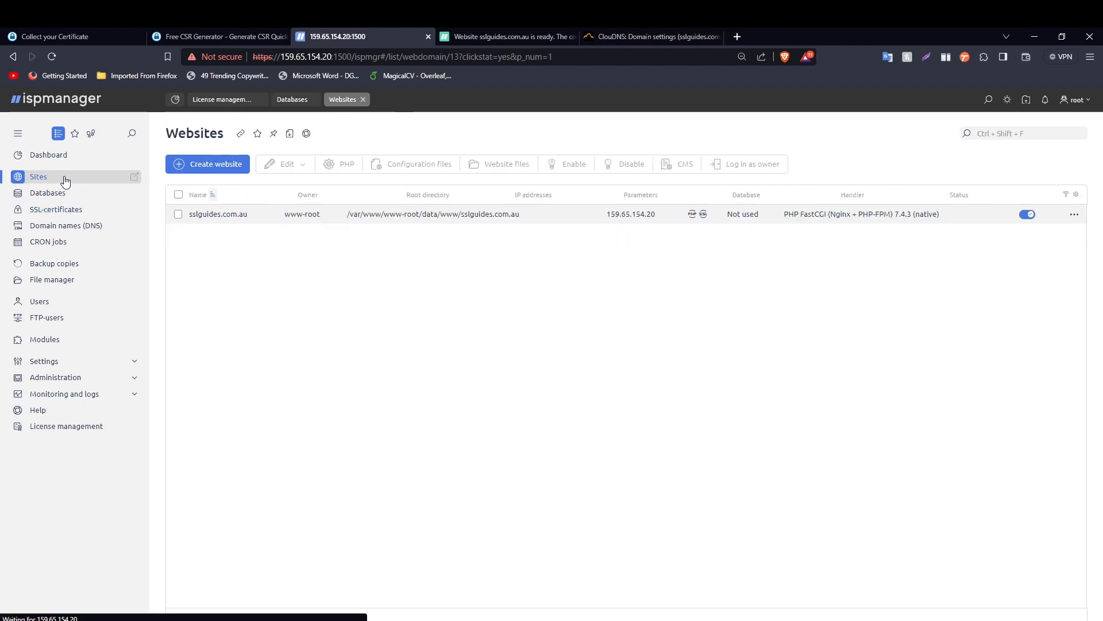
double_click(228, 214)
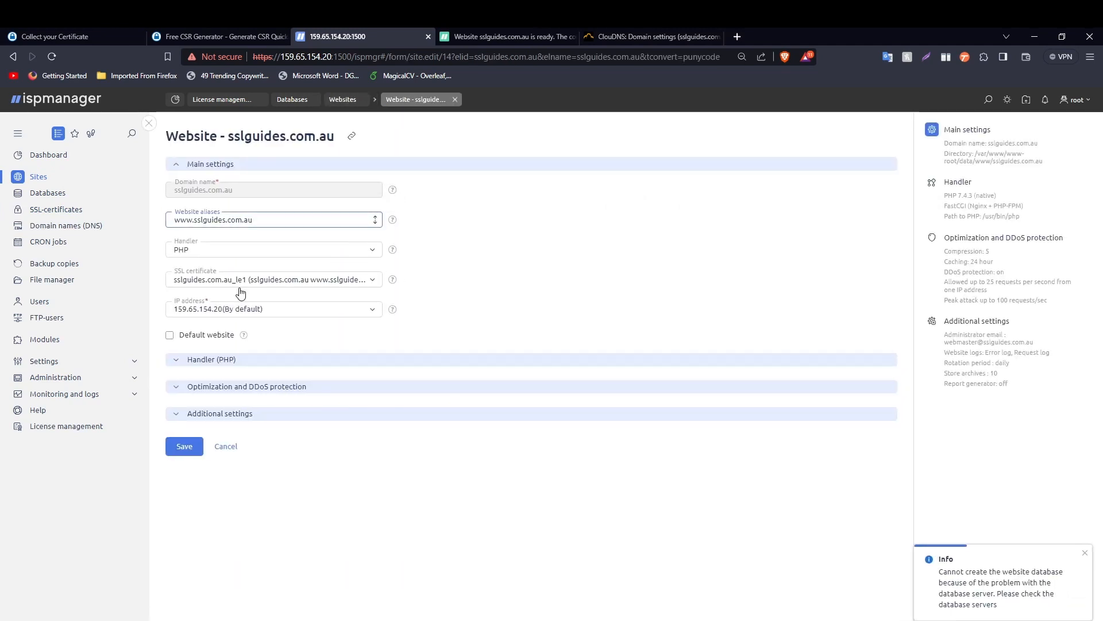
click(301, 281)
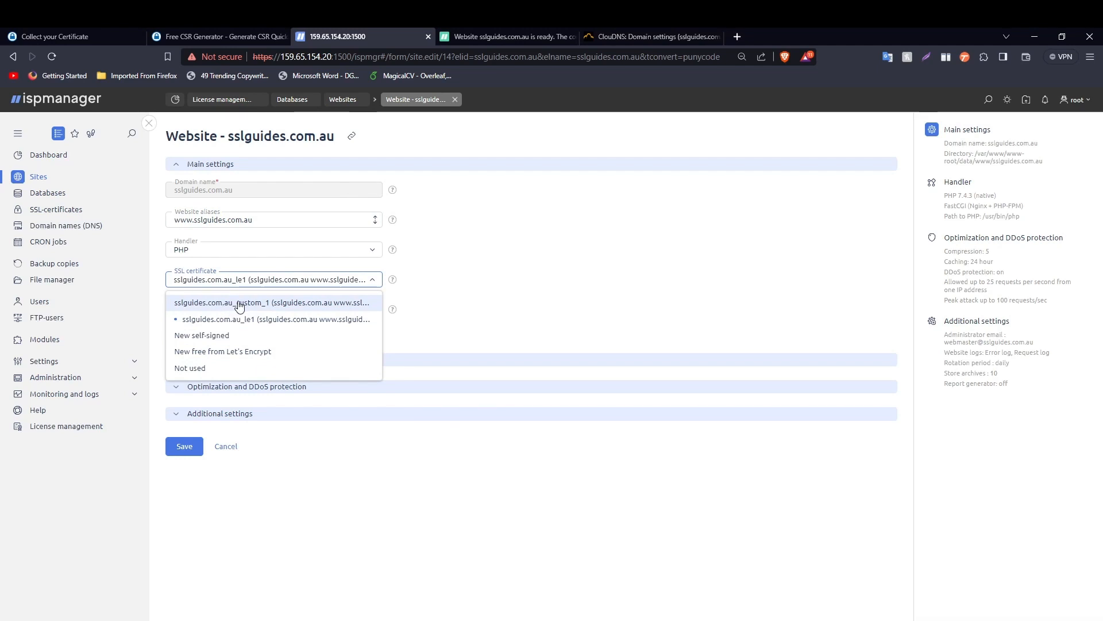
click(253, 305)
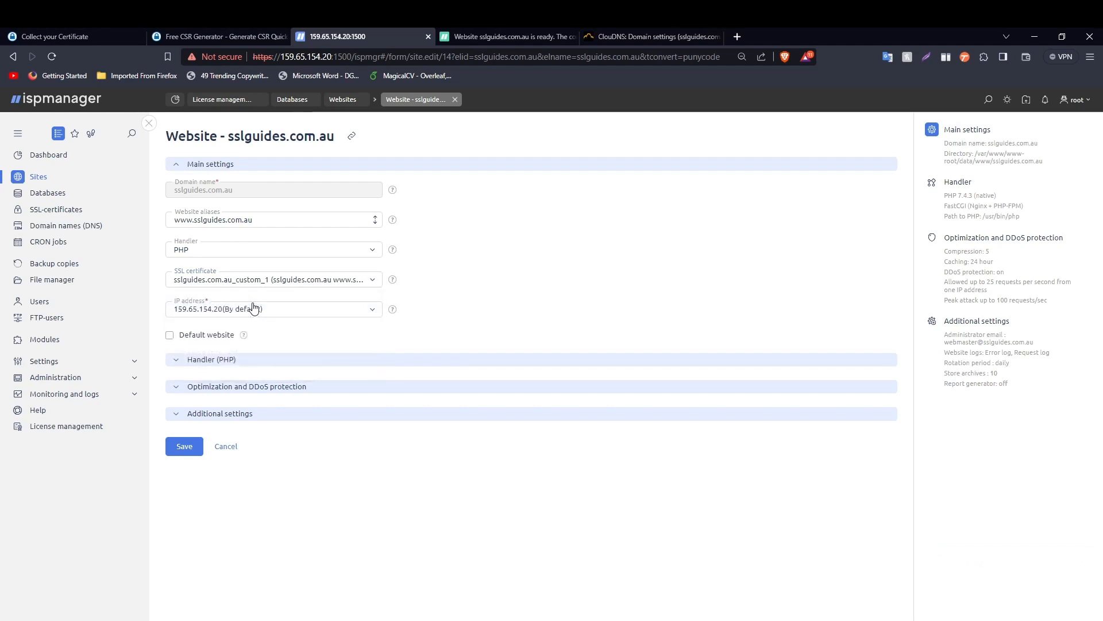
- Enable HTTP-to-HTTPS redirect in the additional settings and save the website
click(232, 413)
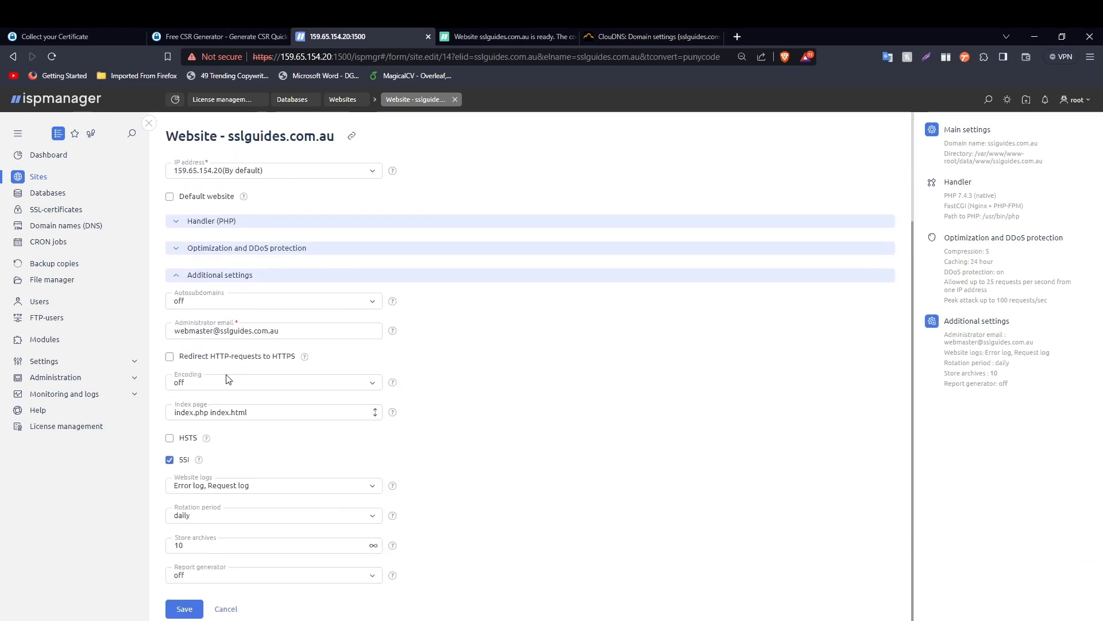
click(169, 357)
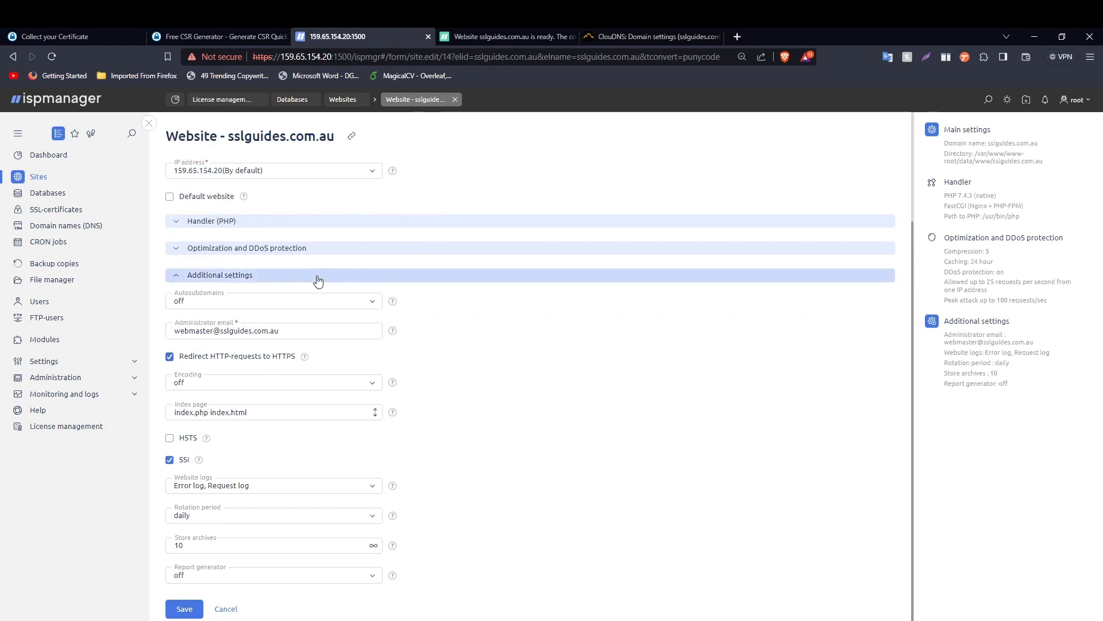
scroll(318, 280, up, 3)
scroll(307, 279, down, 3)
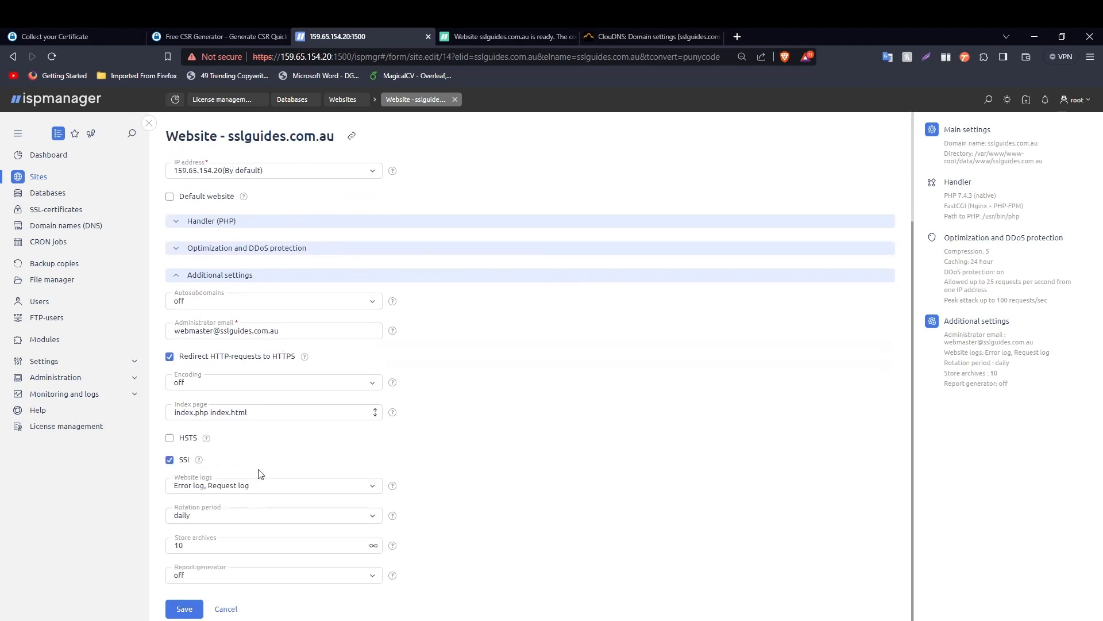
click(183, 610)
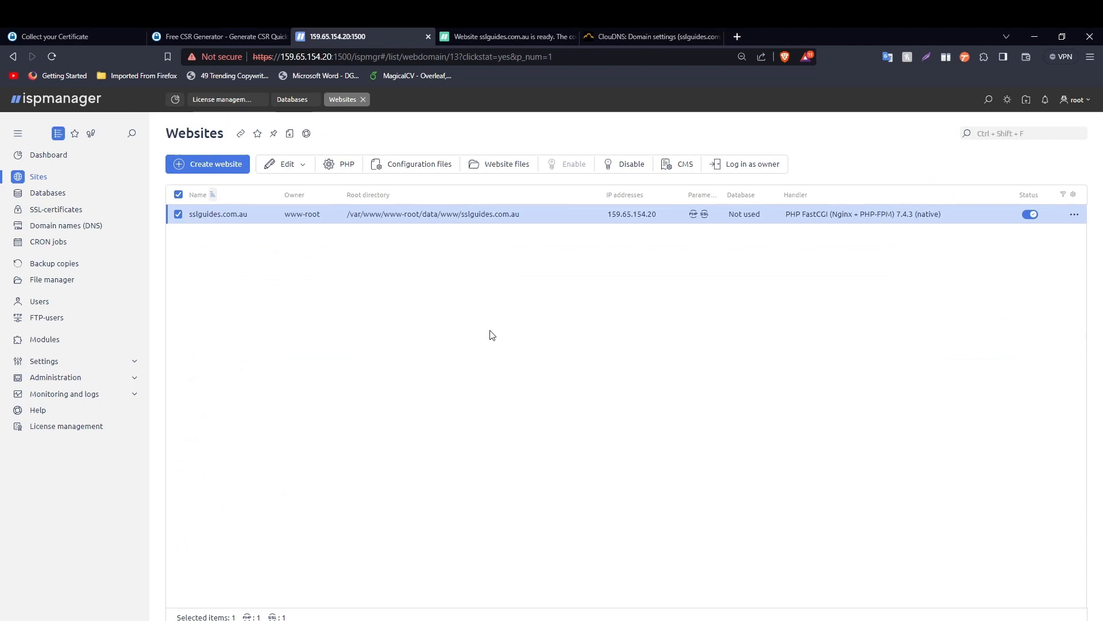
click(49, 155)
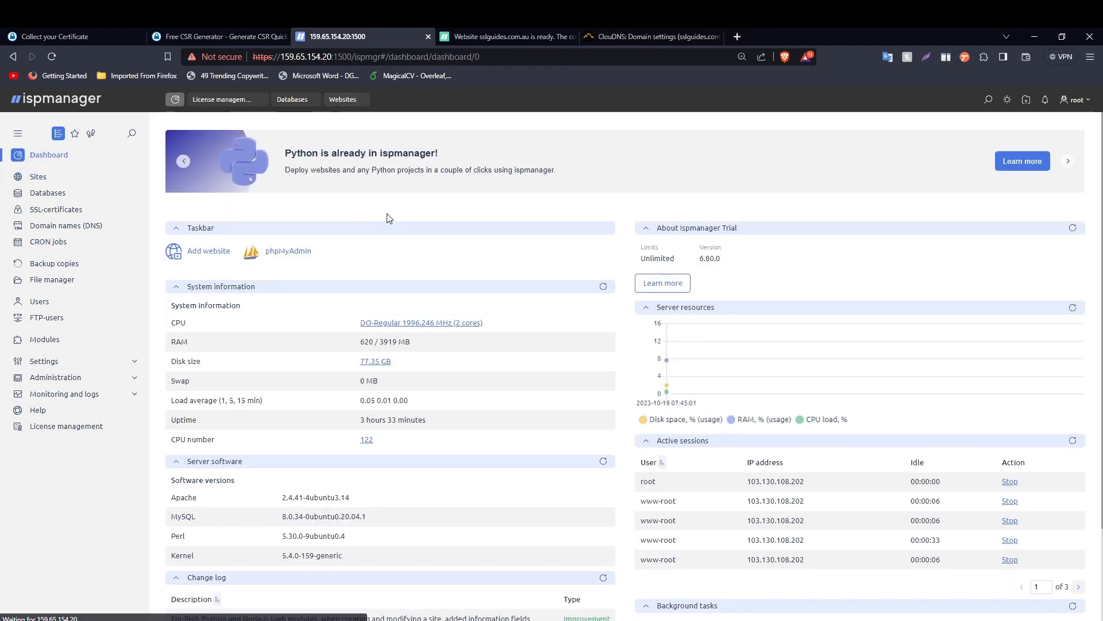
click(505, 38)
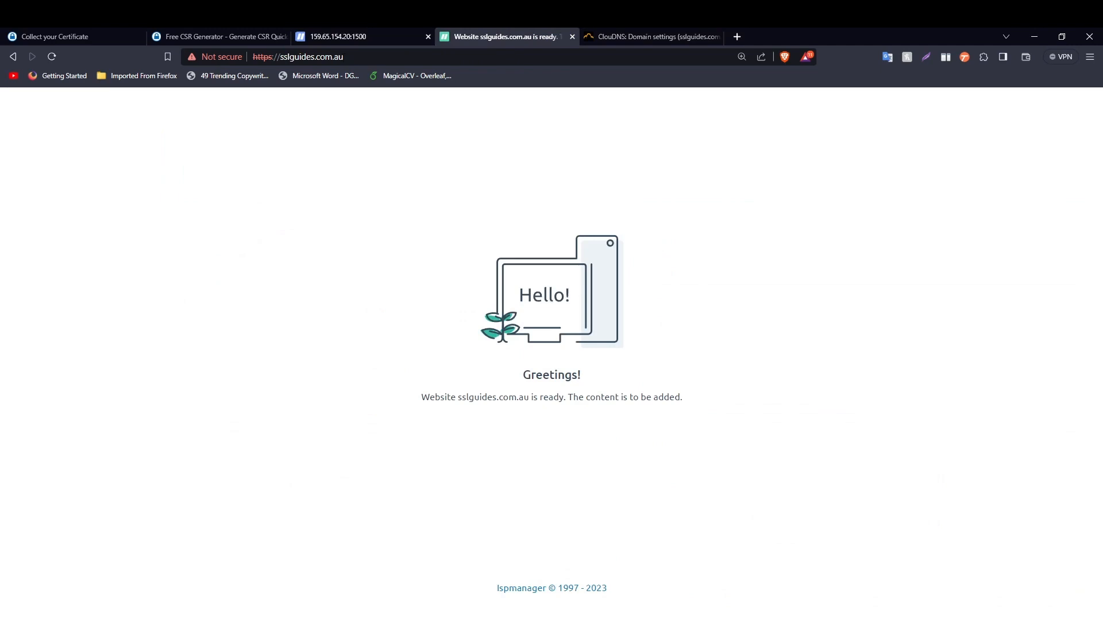
drag(384, 47, 448, 45)
click(621, 38)
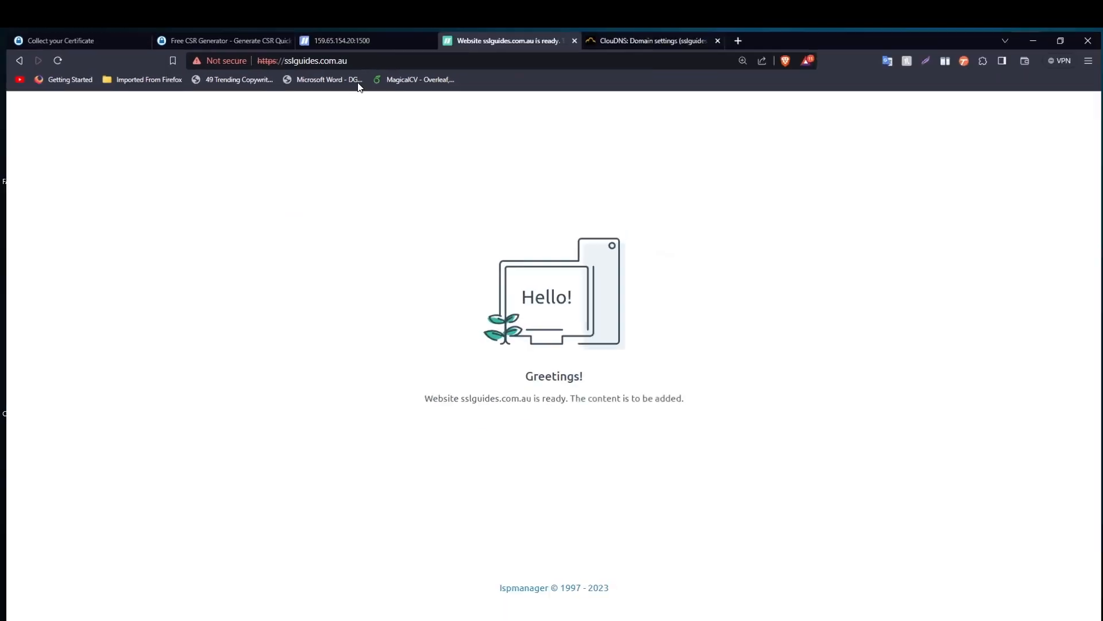
drag(367, 61, 217, 60)
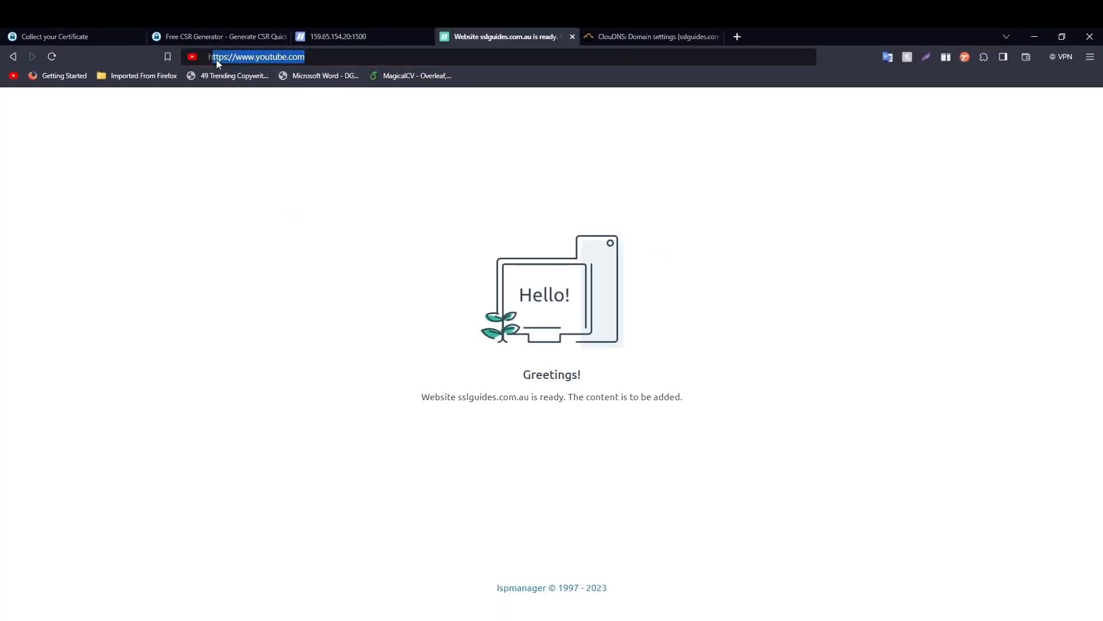
text(httpd)
key(BackSpace)
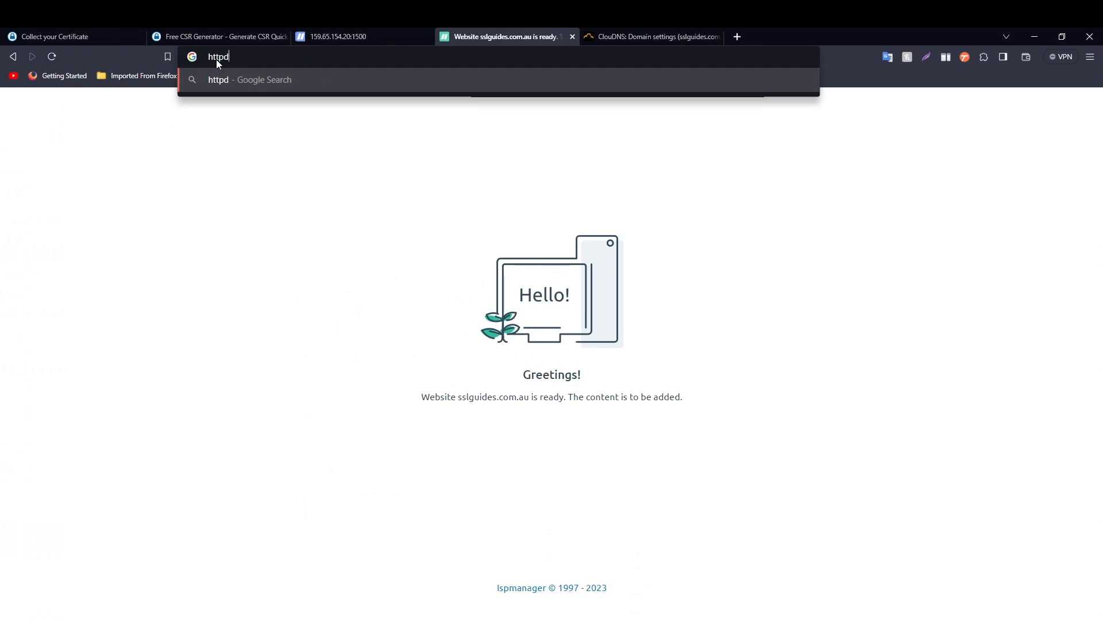
text(s://sslguid)
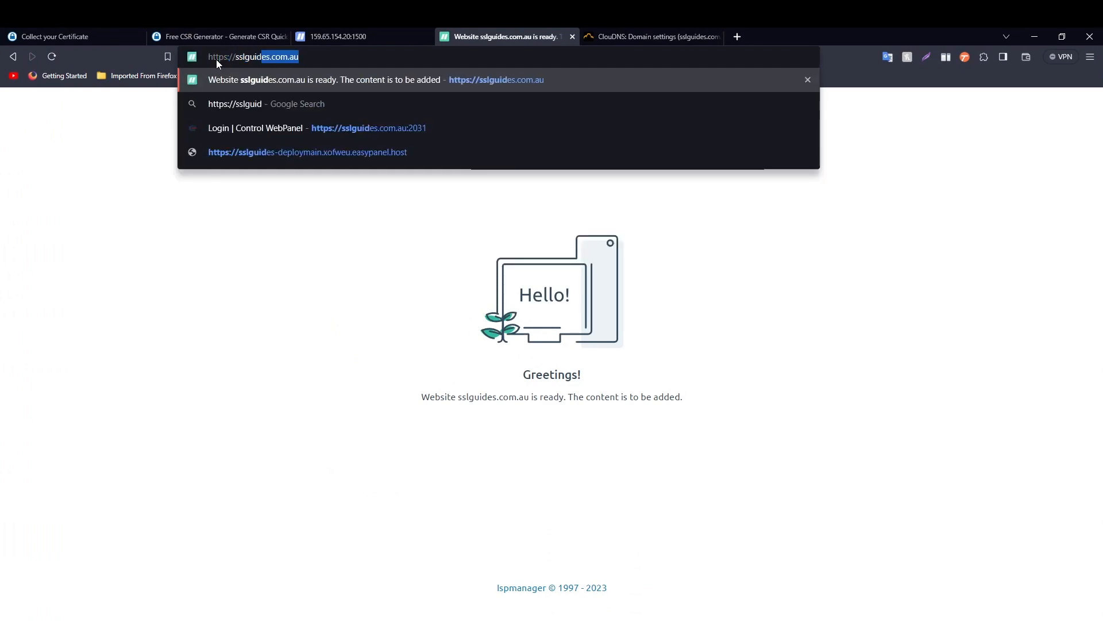
key(Return)
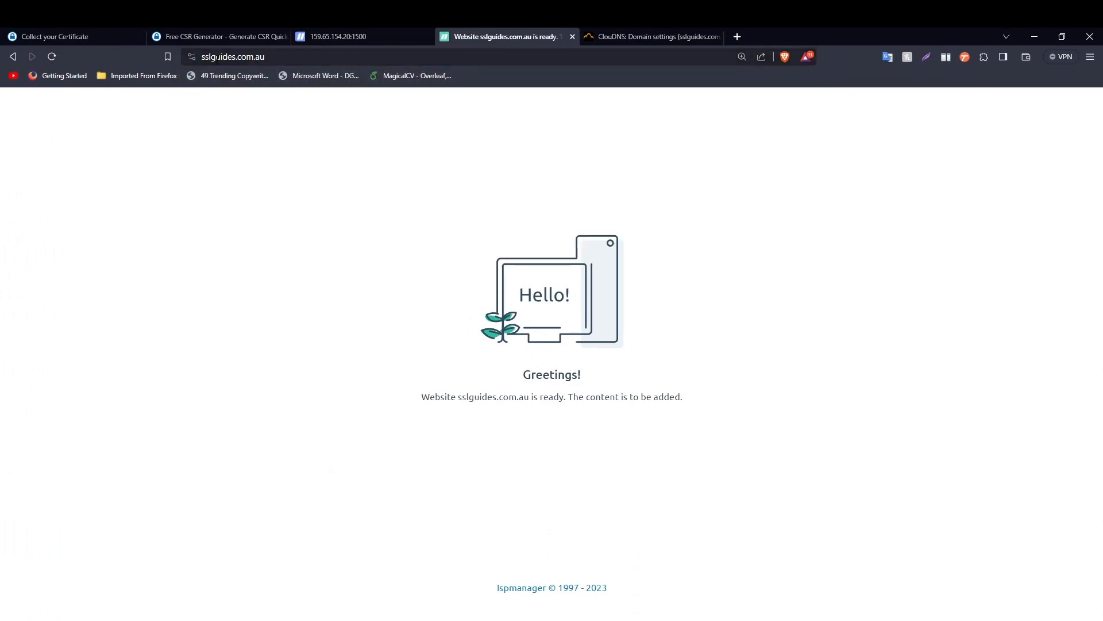
- Confirm the certificate is valid, issued by Sectigo to sslguides.com.au, expiring November 19, 2023
click(191, 58)
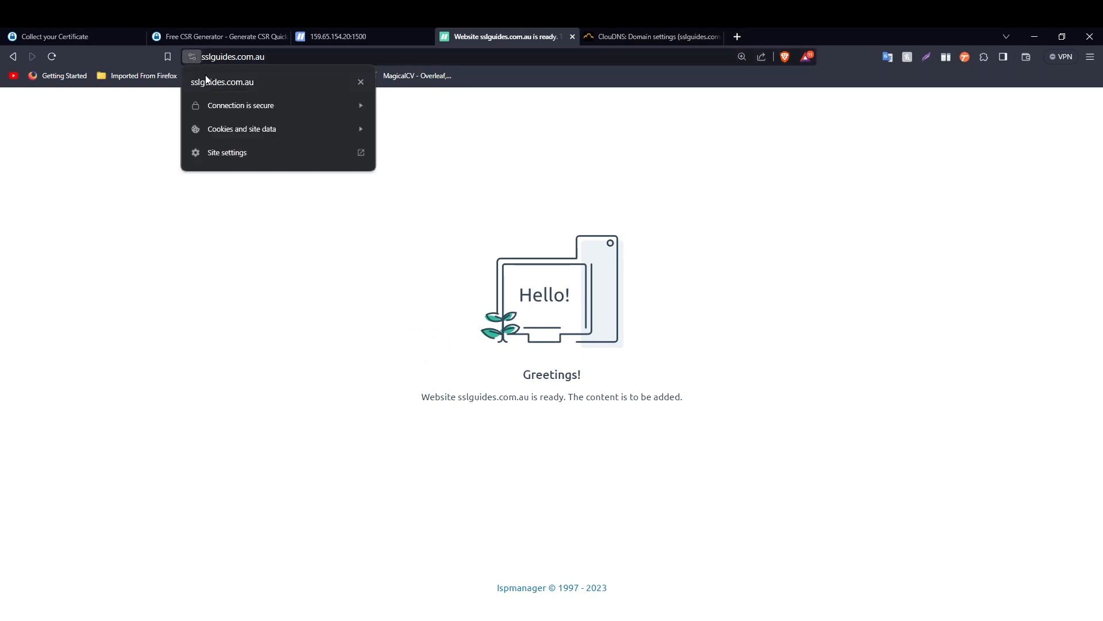
click(212, 101)
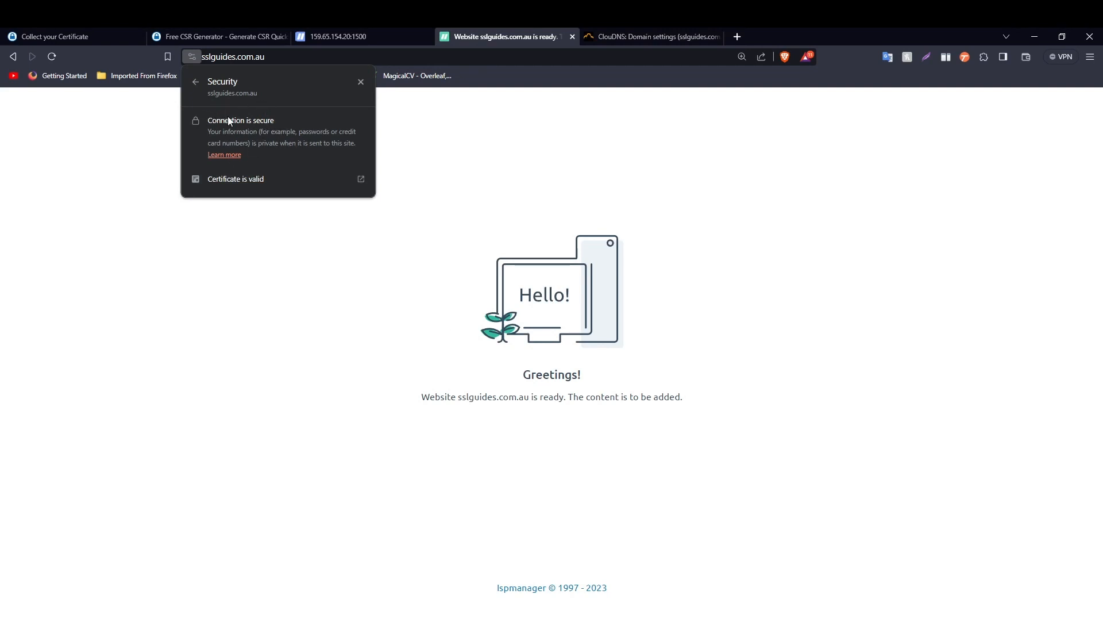
click(279, 179)
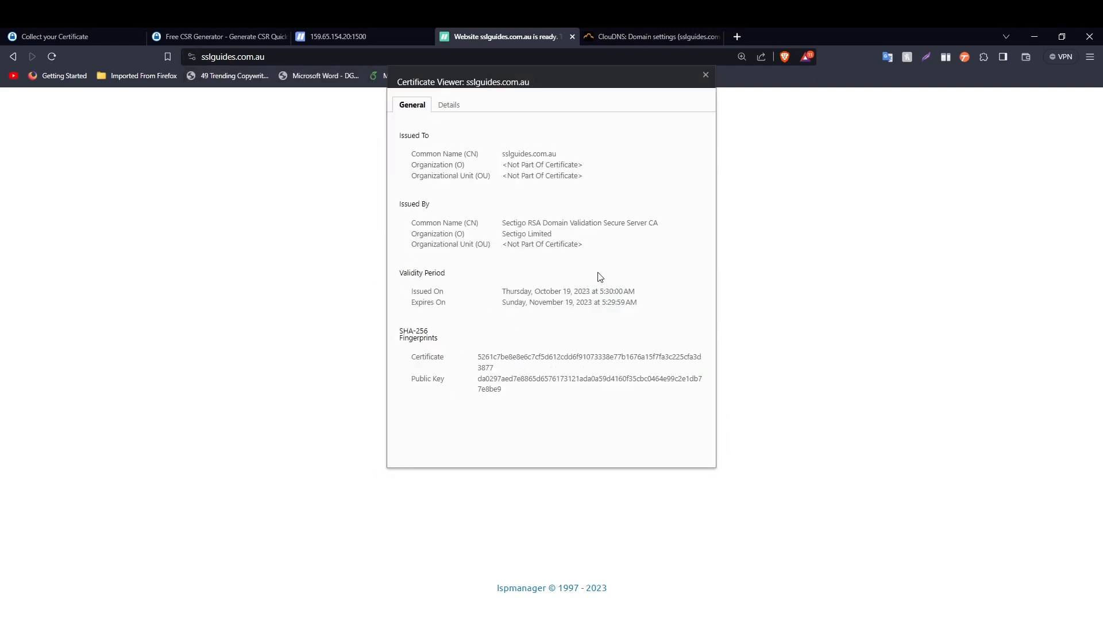
key(Escape)
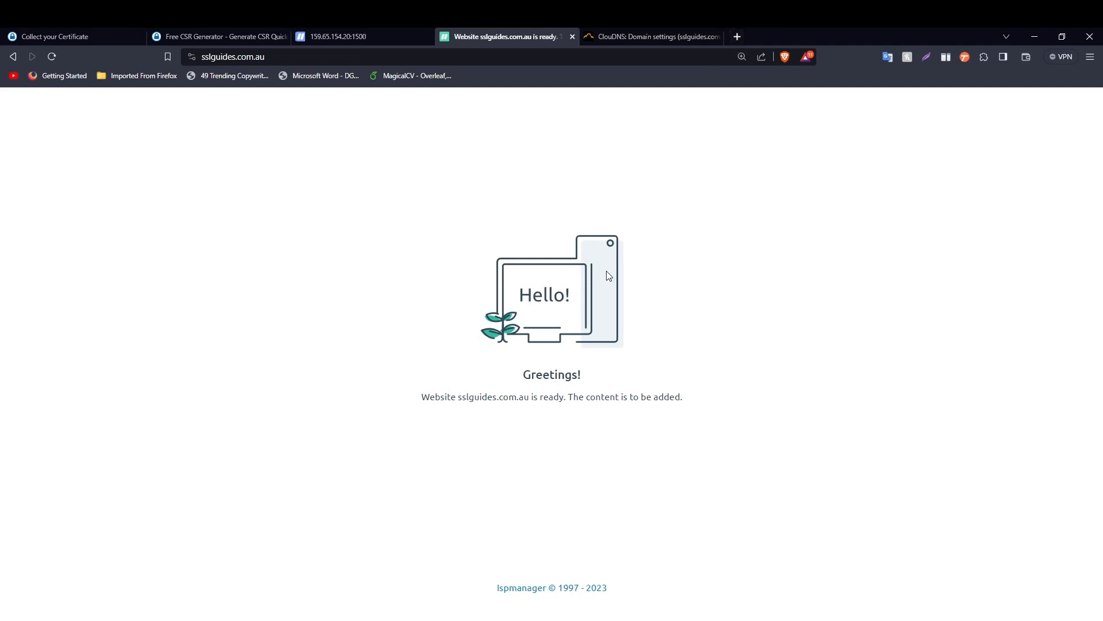
- Open ssllabs.com in a new tab and copy the sslguides.com.au site address
click(737, 38)
text(ssllabs.com)
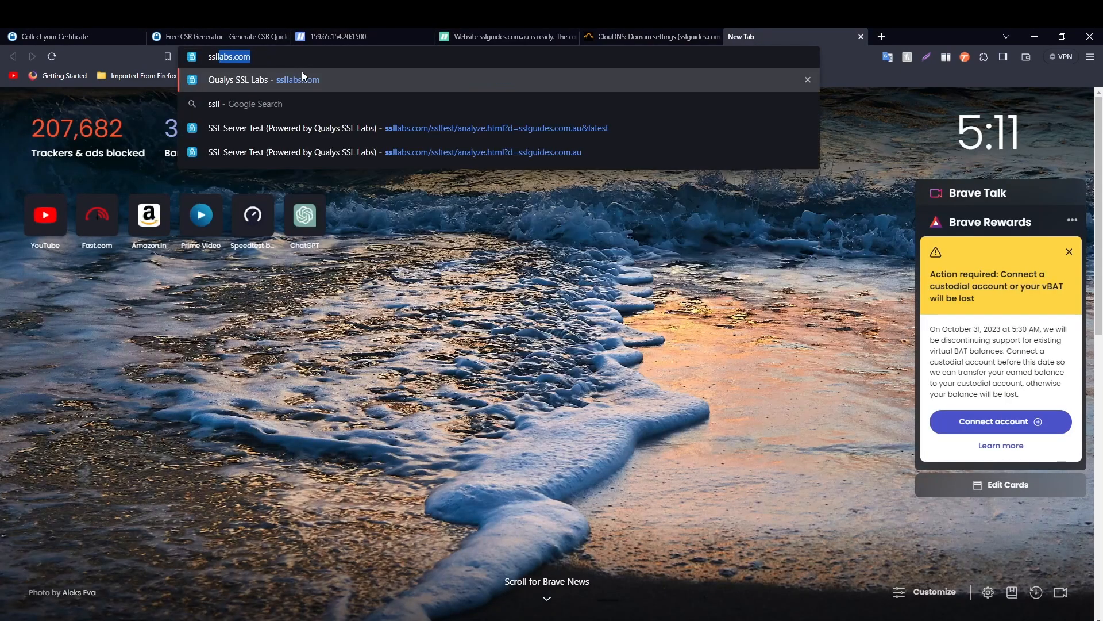
key(Return)
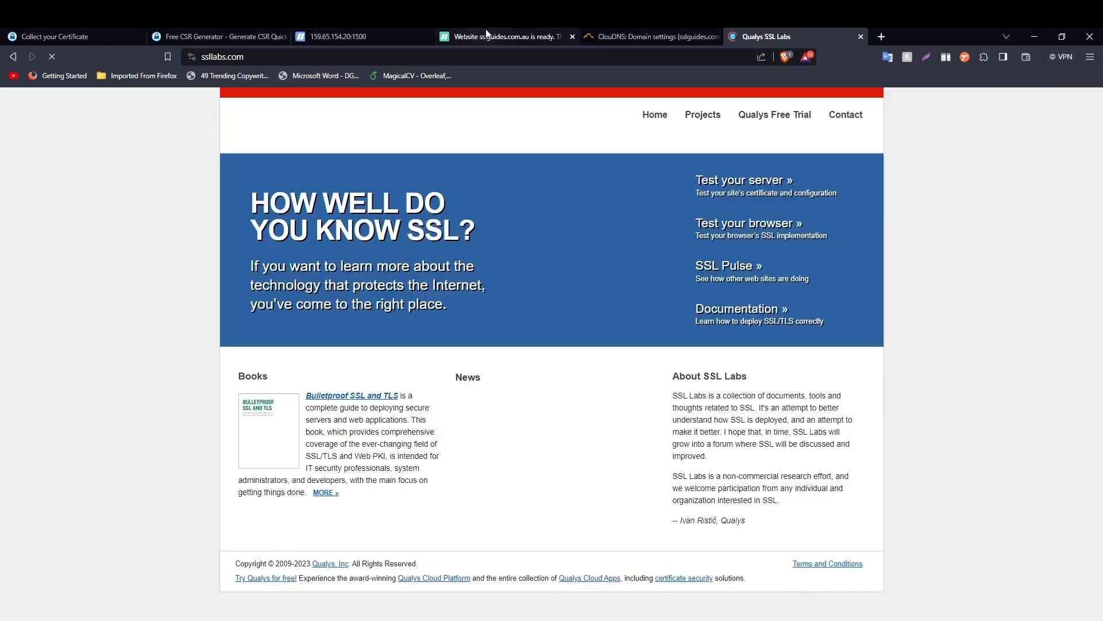
click(489, 36)
click(248, 57)
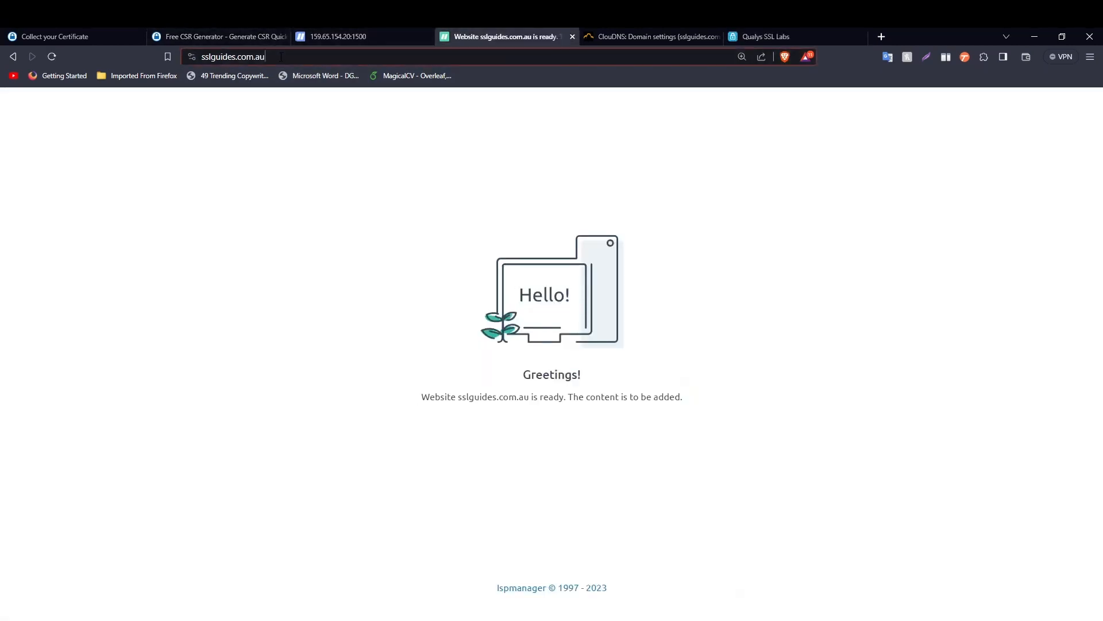
right_click(243, 57)
click(267, 110)
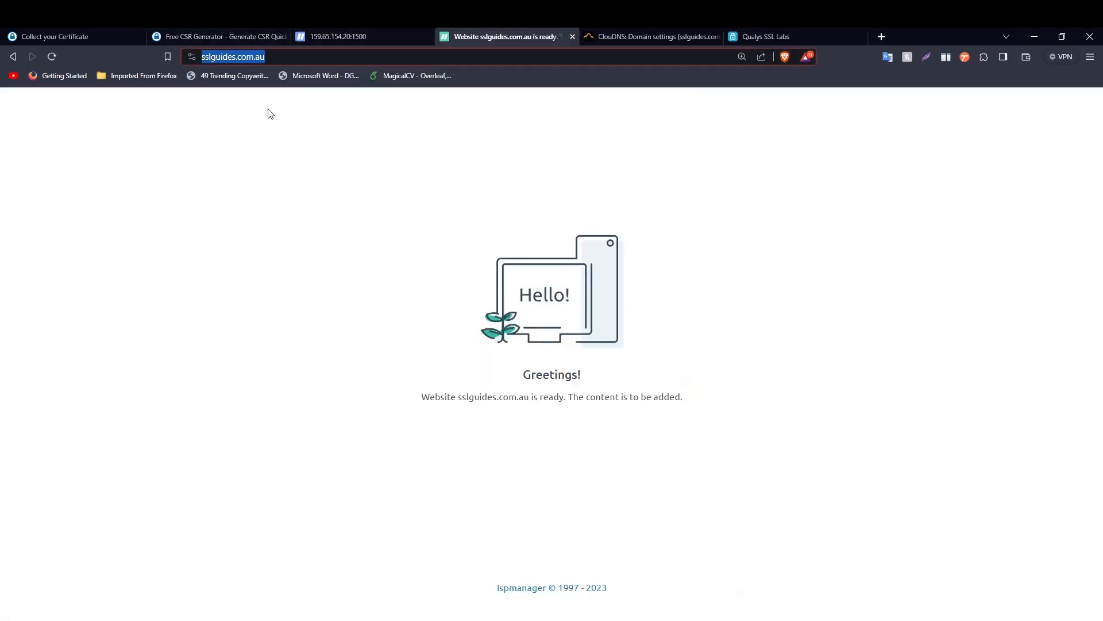
- Start the SSL Labs server test with the copied sslguides.com.au address as hostname
click(776, 37)
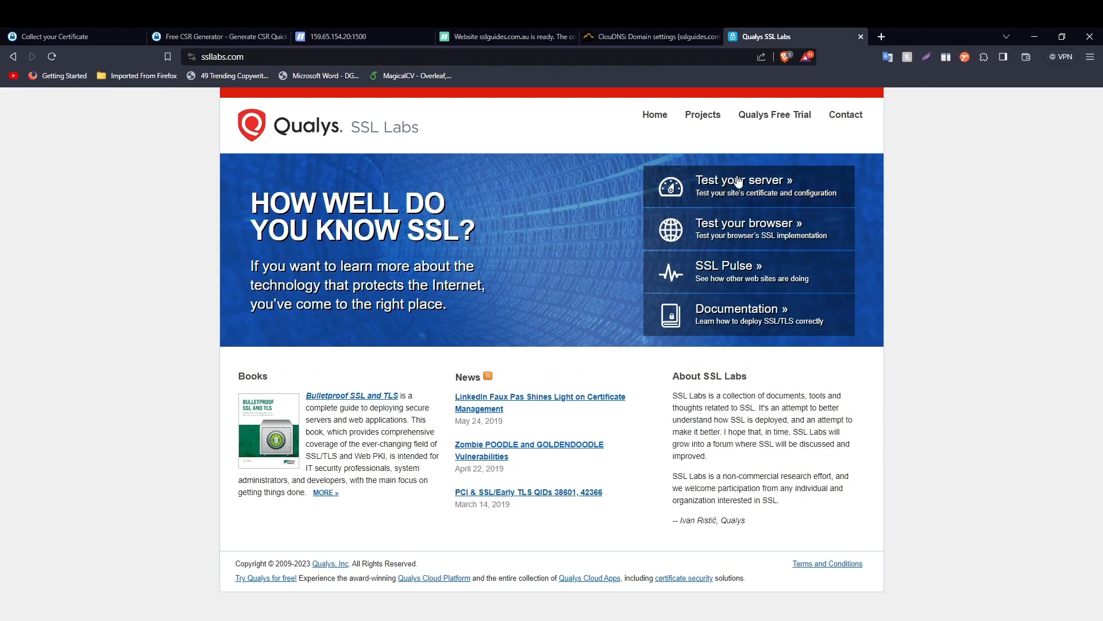
click(722, 187)
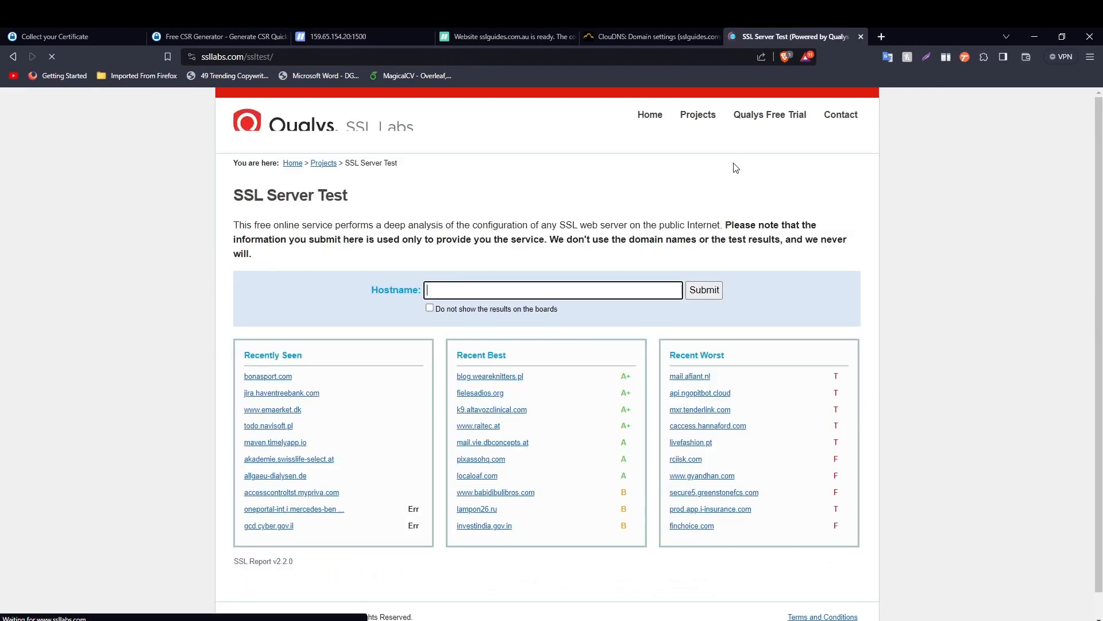
key(ctrl+v)
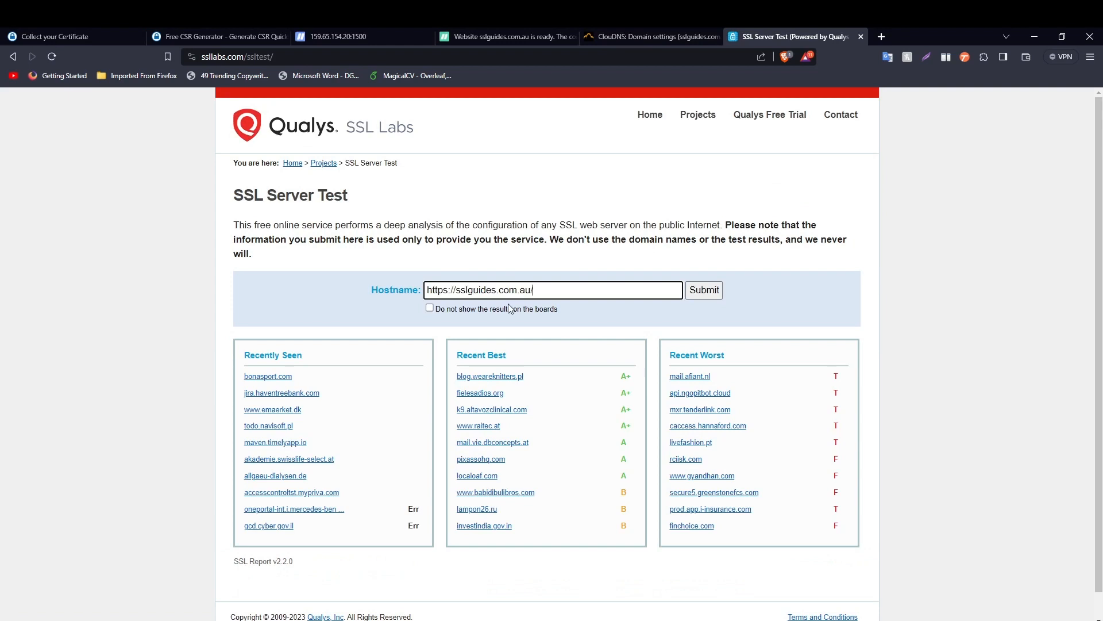
click(704, 294)
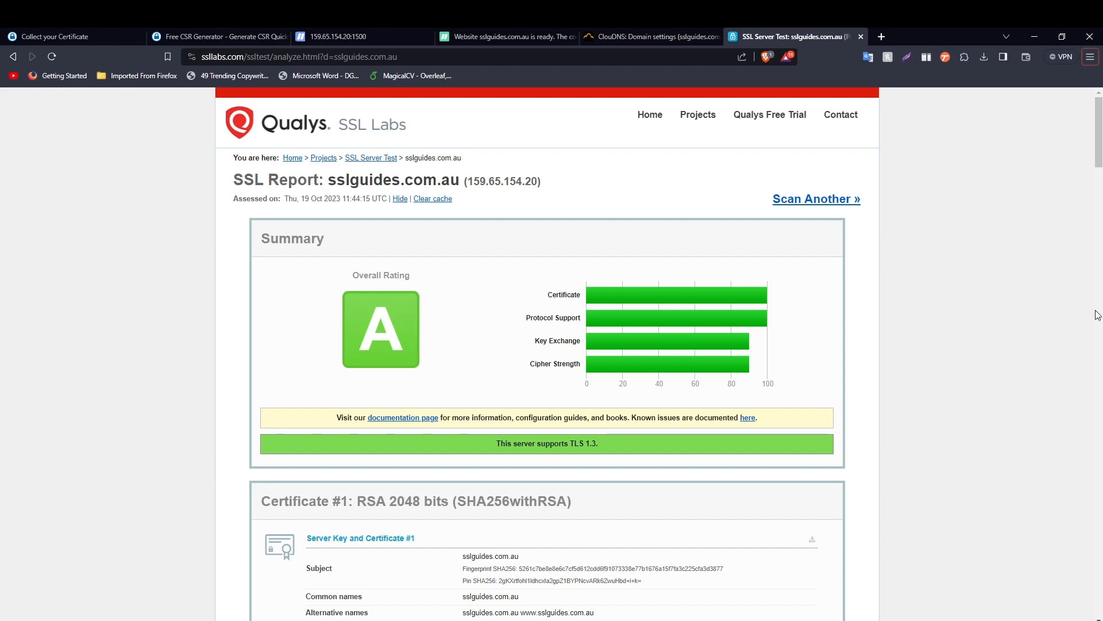
- Review the report: overall A rating, TLS 1.3 supported, Sectigo certificate in place
scroll(514, 255, down, 15)
scroll(528, 233, down, 7)
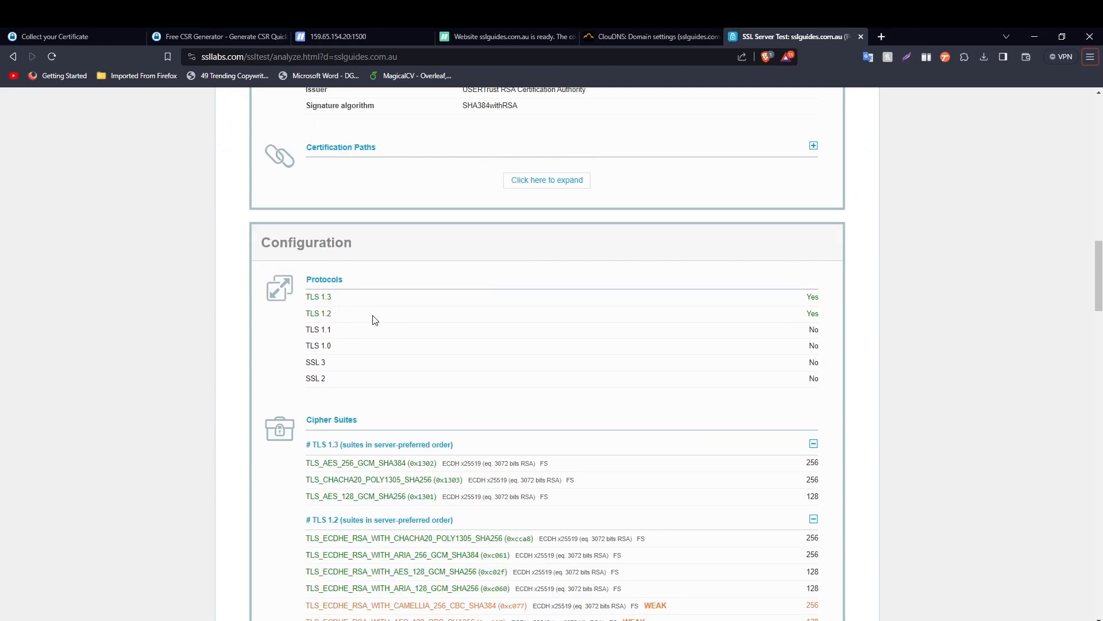
scroll(375, 320, down, 5)
scroll(379, 319, up, 1)
scroll(396, 317, down, 9)
scroll(411, 321, down, 5)
scroll(414, 321, up, 20)
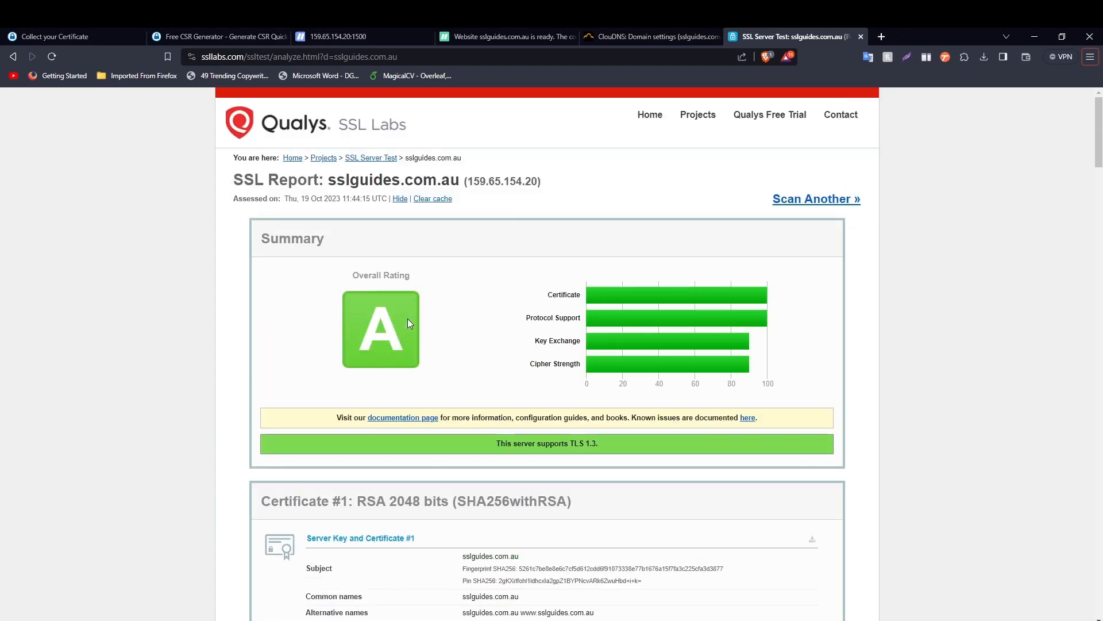